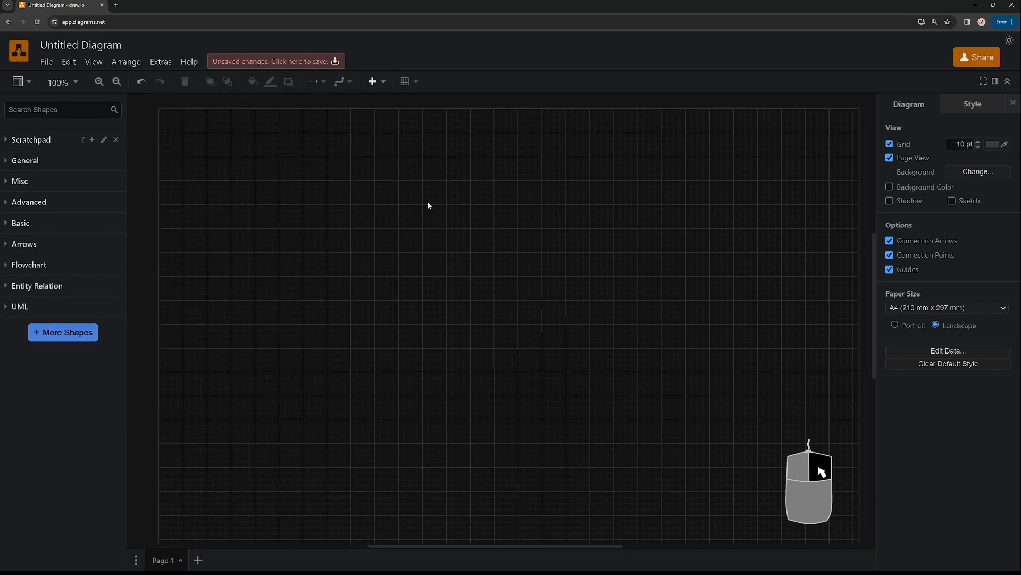
Step: Add a UML Object shape near the page's upper-left corner, enlarge it and label it "Main Applcation"
{"action": "scroll", "coordinate": [493, 229], "scroll_direction": "down", "scroll_amount": 2, "text": "ctrl"}
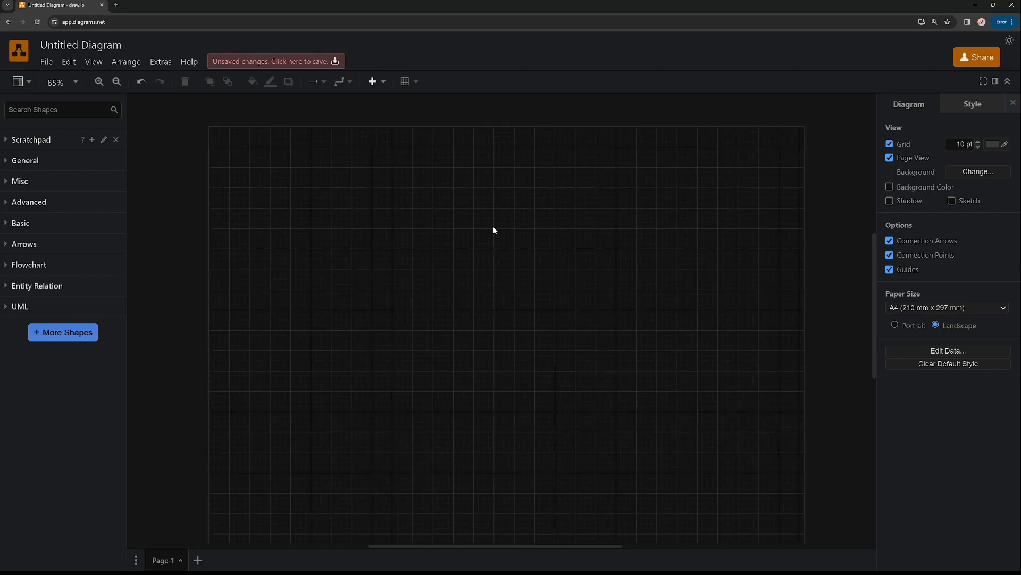
{"action": "scroll", "coordinate": [503, 251], "scroll_direction": "up", "scroll_amount": 2, "text": "ctrl"}
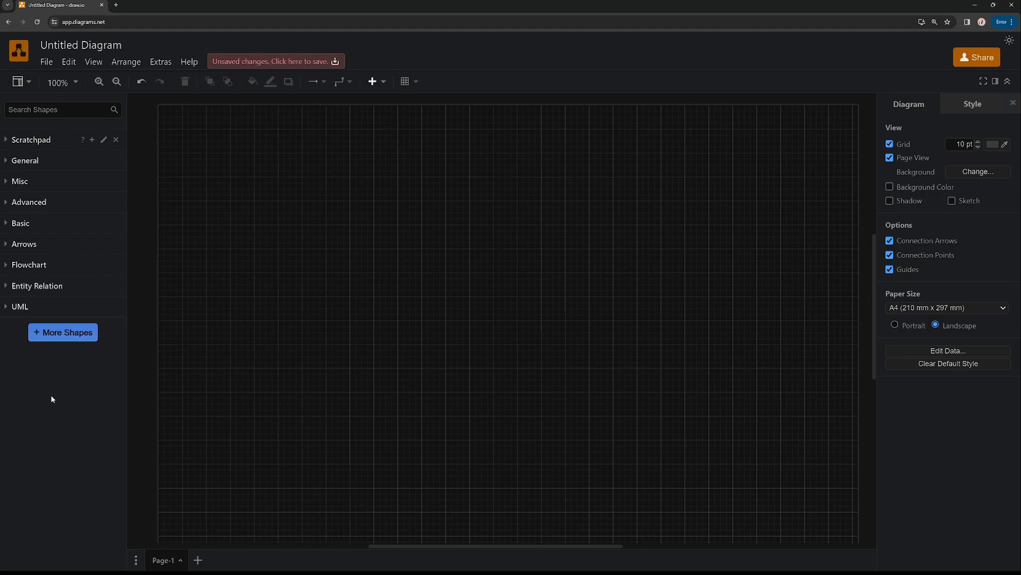
{"action": "scroll", "coordinate": [250, 229], "scroll_direction": "up", "scroll_amount": 1, "text": "ctrl"}
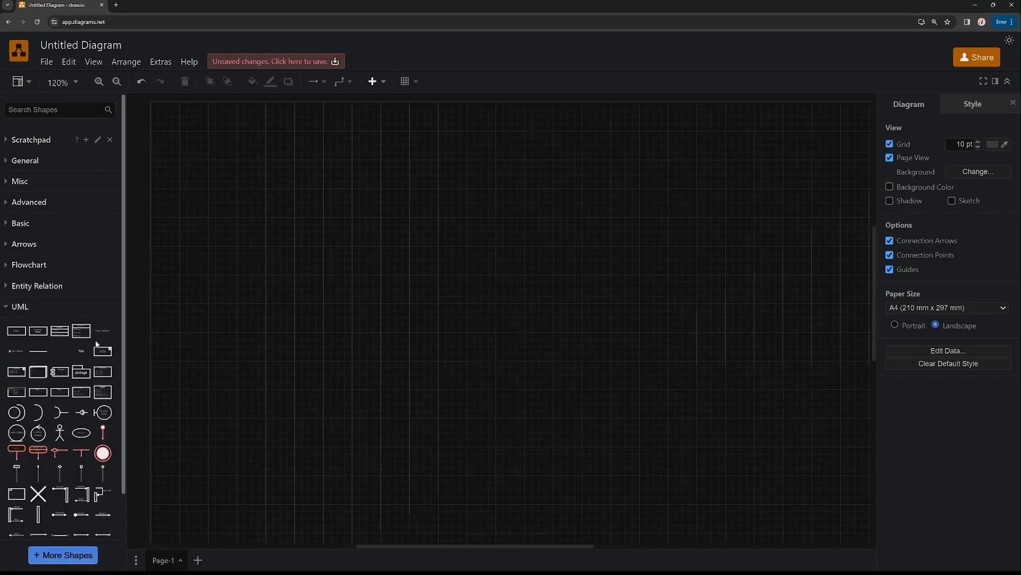
{"action": "left_click_drag", "start_coordinate": [16, 330], "coordinate": [183, 137]}
{"action": "left_click_drag", "start_coordinate": [261, 167], "coordinate": [360, 210]}
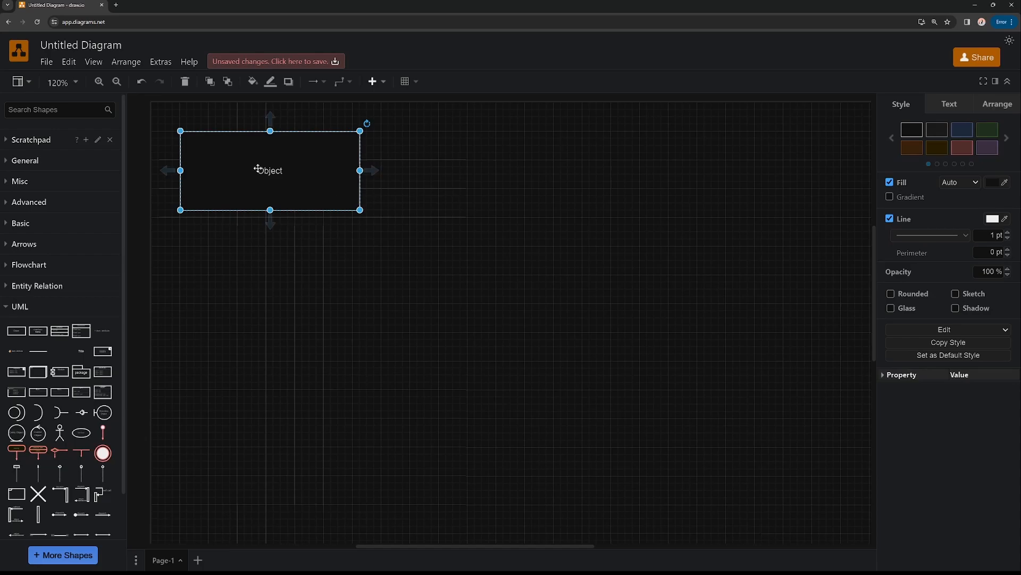
{"action": "double_click", "coordinate": [272, 180]}
{"action": "type", "text": "Main Applcation"}
Step: Add a second UML Object shape level with the first at the page's right side, enlarge it and label it "(Library) Module" on two lines
{"action": "left_click_drag", "start_coordinate": [16, 331], "coordinate": [612, 133]}
{"action": "left_click_drag", "start_coordinate": [693, 171], "coordinate": [779, 220]}
{"action": "double_click", "coordinate": [713, 200]}
{"action": "type", "text": "Module"}
{"action": "key", "text": "Home"}
{"action": "type", "text": "(Library)"}
{"action": "key", "text": "Return"}
{"action": "key", "text": "Escape"}
Step: Set the label text of both boxes to 24 pt
{"action": "key", "text": "ctrl+a"}
{"action": "left_click", "coordinate": [941, 103]}
{"action": "double_click", "coordinate": [988, 161]}
{"action": "type", "text": "24"}
{"action": "key", "text": "Return"}
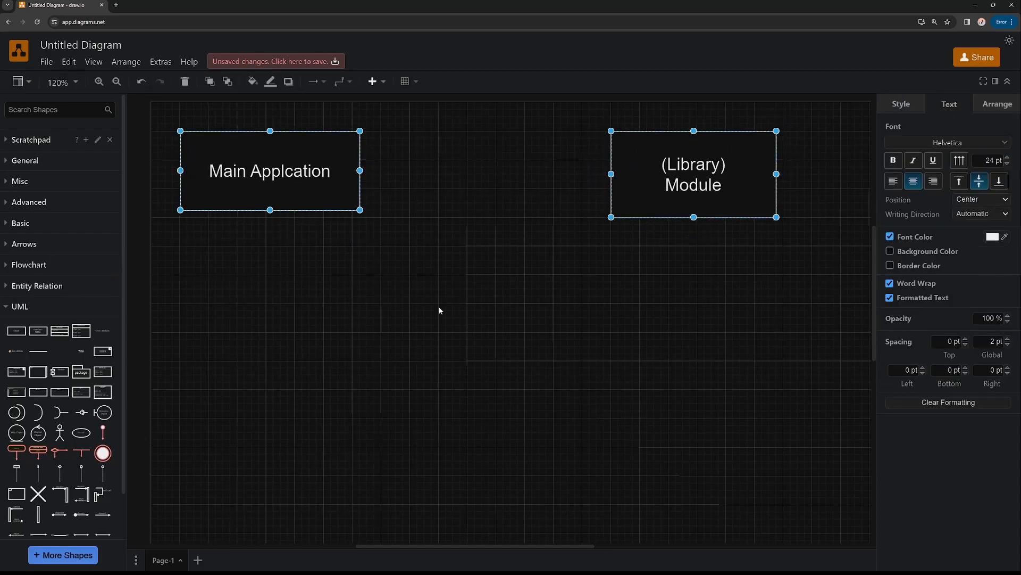
{"action": "left_click", "coordinate": [366, 256]}
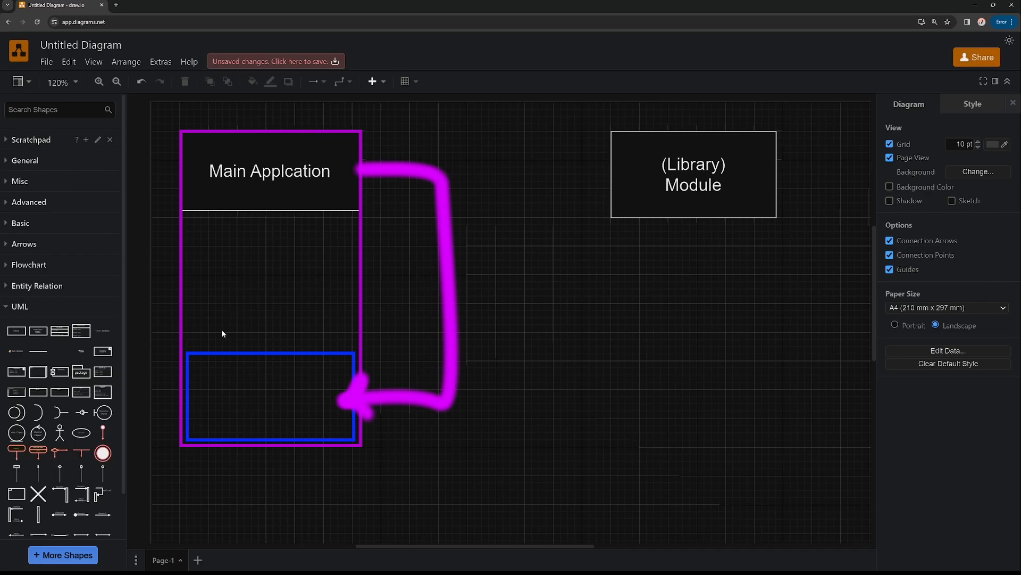
Step: Move the (Library) Module box farther right and place an enlarged UML Interface 2 shape between the two boxes
{"action": "mouse_move", "coordinate": [101, 399]}
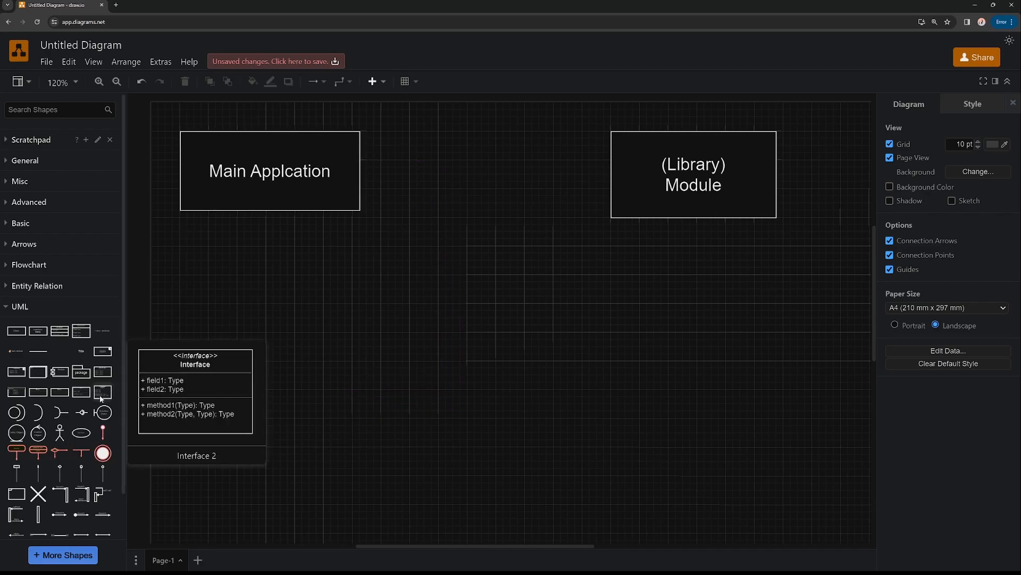
{"action": "left_click_drag", "start_coordinate": [101, 399], "coordinate": [382, 136]}
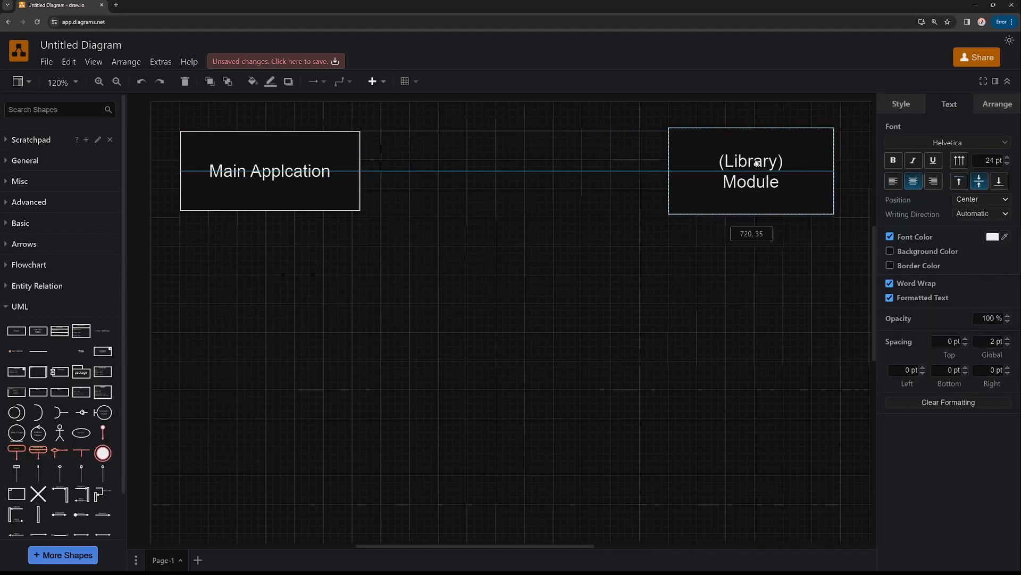
{"action": "left_click_drag", "start_coordinate": [759, 164], "coordinate": [766, 168]}
{"action": "left_click_drag", "start_coordinate": [103, 393], "coordinate": [411, 136]}
{"action": "left_click_drag", "start_coordinate": [546, 231], "coordinate": [640, 274]}
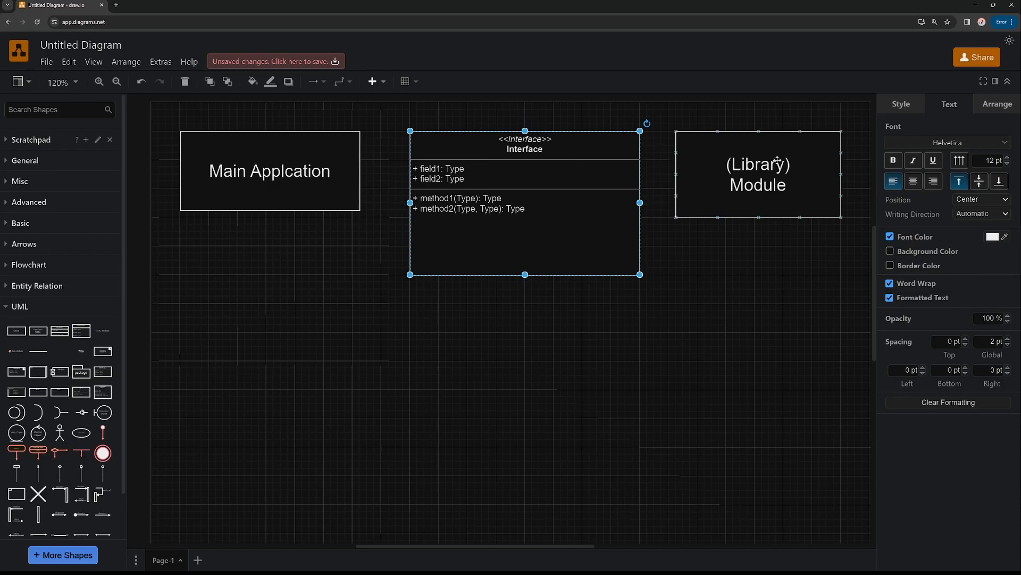
{"action": "left_click", "coordinate": [781, 197]}
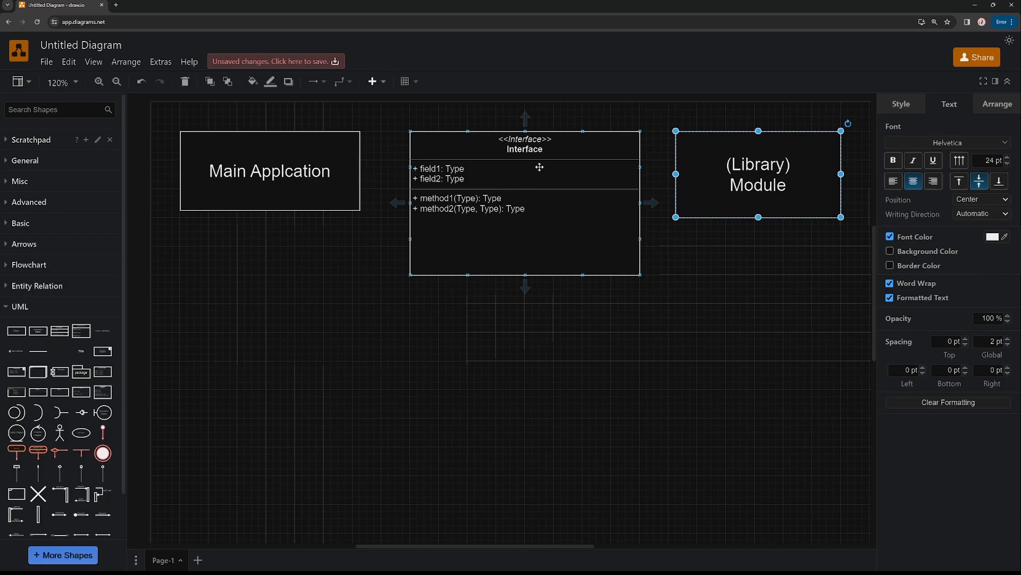
Step: Correct the spelling of the first box's label to "Main Application"
{"action": "double_click", "coordinate": [524, 151]}
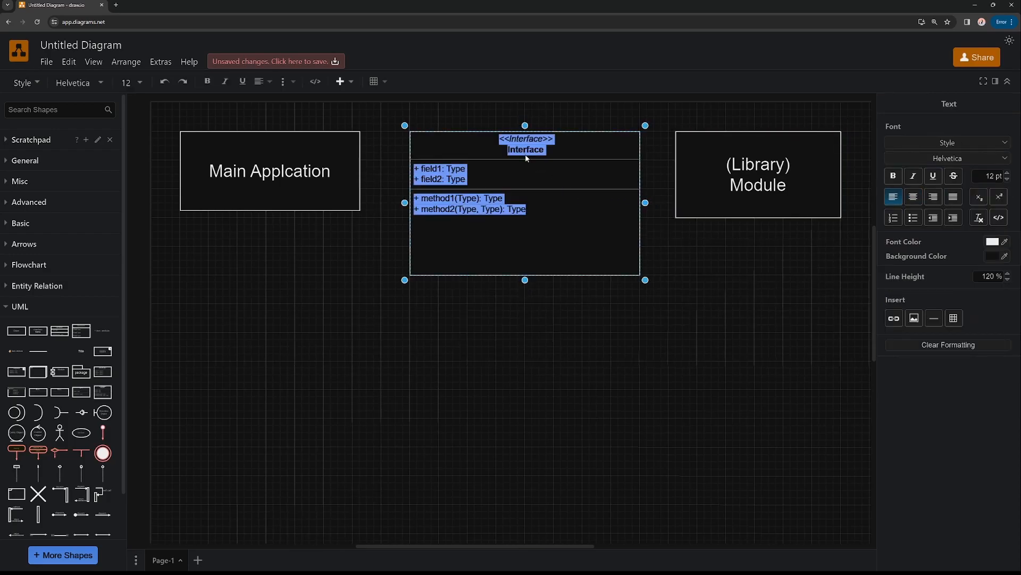
{"action": "double_click", "coordinate": [525, 152]}
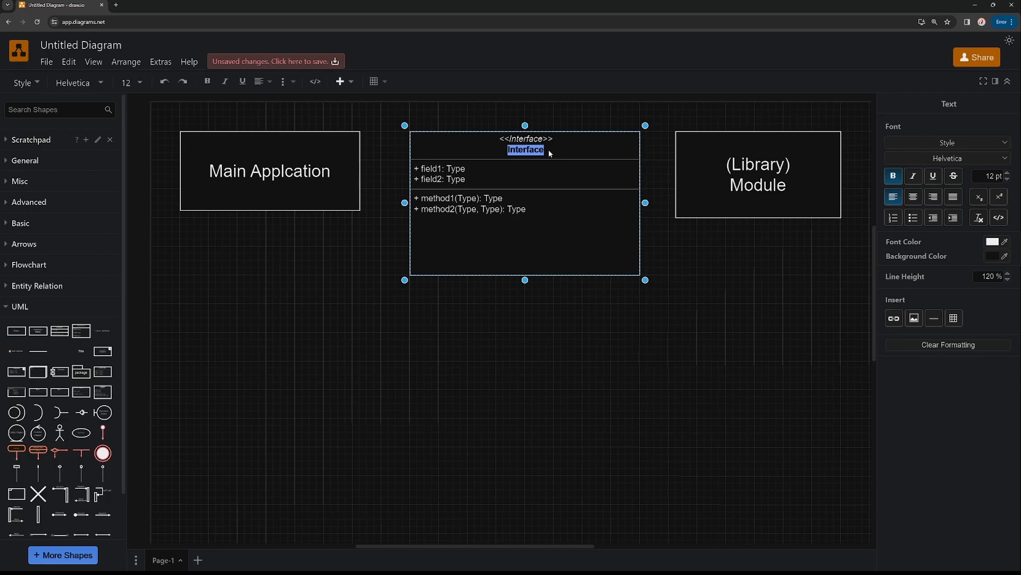
{"action": "double_click", "coordinate": [285, 171]}
{"action": "left_click", "coordinate": [285, 171]}
{"action": "type", "text": "i"}
Step: Extend the interface shape's bold title to "Interface (a header?)"
{"action": "double_click", "coordinate": [529, 151]}
{"action": "left_click", "coordinate": [534, 150]}
{"action": "left_click", "coordinate": [543, 152]}
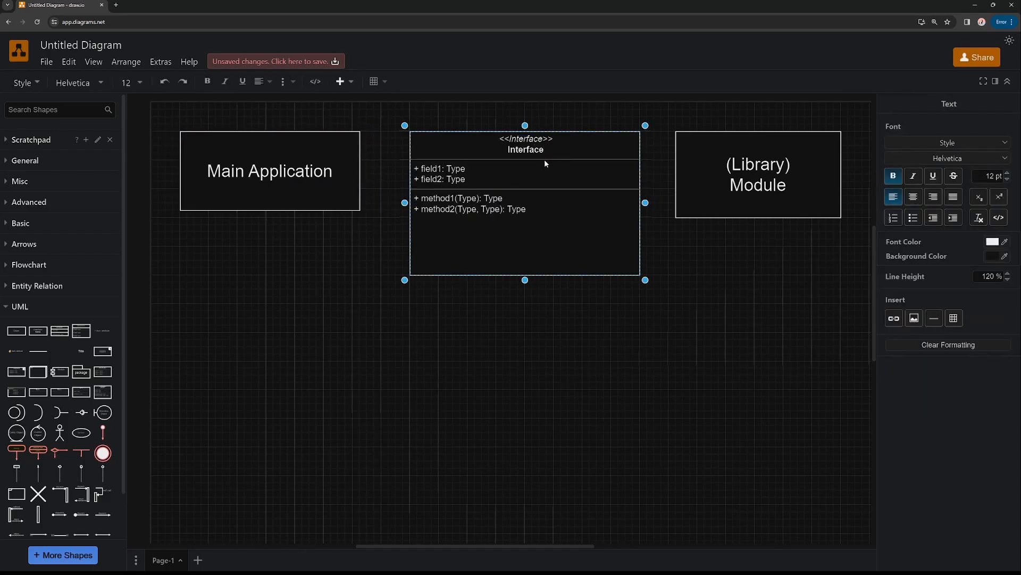
{"action": "type", "text": "()"}
{"action": "key", "text": "Left"}
{"action": "type", "text": "a header?"}
Step: Delete the field1 and field2 lines from the interface shape, leaving its fields section empty
{"action": "left_click", "coordinate": [456, 179]}
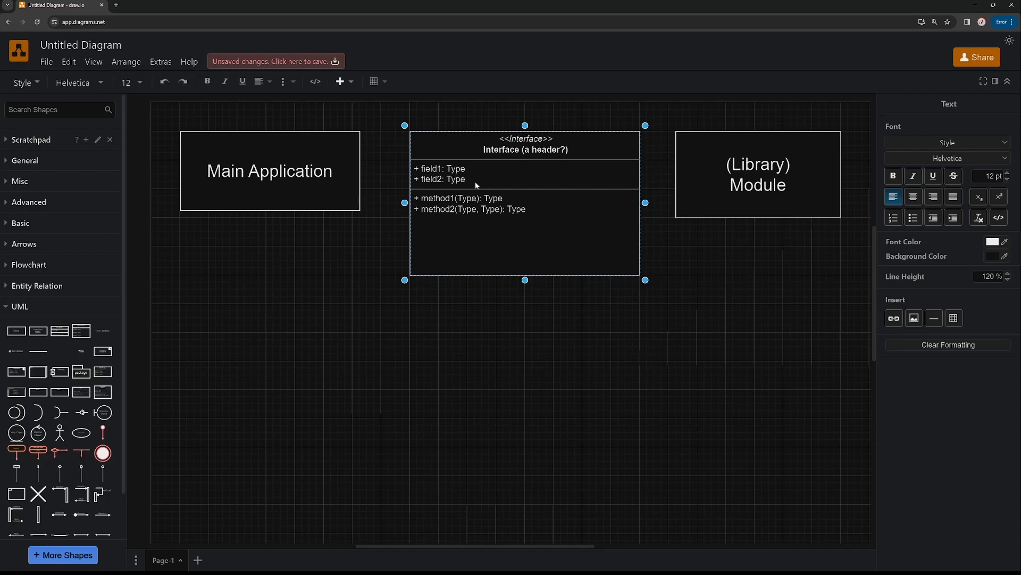
{"action": "double_click", "coordinate": [476, 178]}
{"action": "key", "text": "BackSpace"}
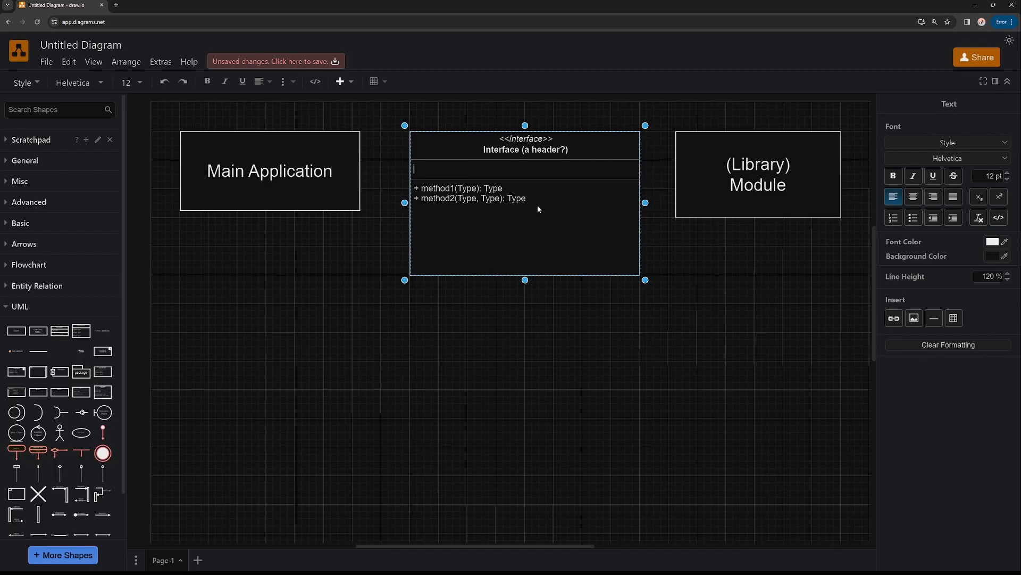
Step: Replace the interface's method1 line with "IfaceVersion(): uint8_t", keeping the method2 entry on its own line
{"action": "triple_click", "coordinate": [453, 191]}
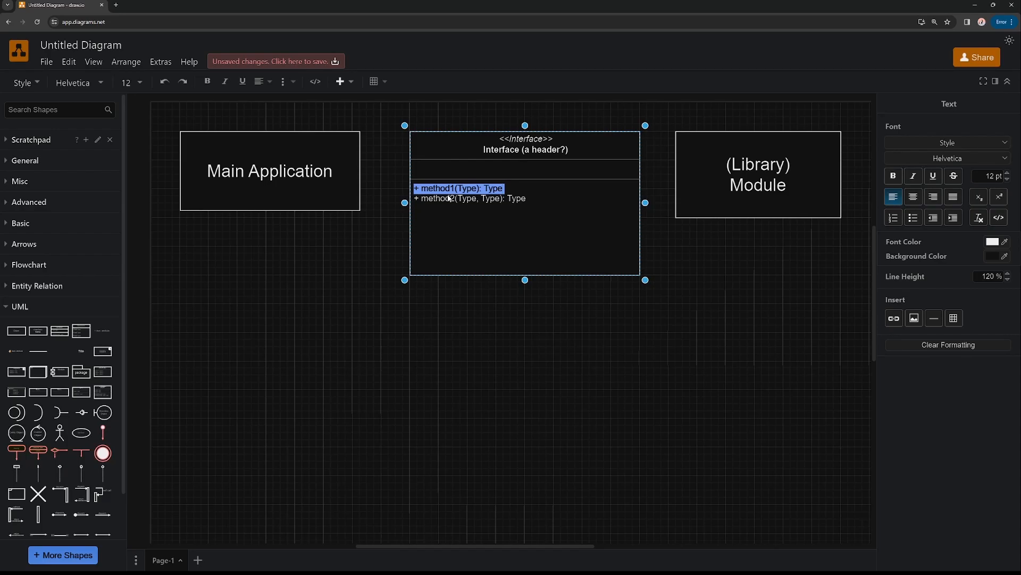
{"action": "type", "text": "IfaceVersion"}
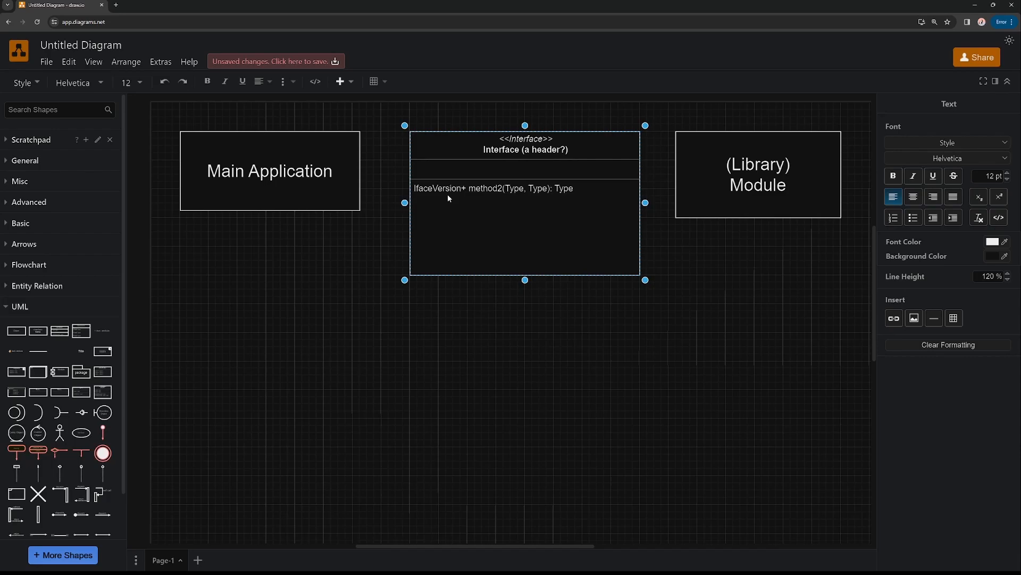
{"action": "key", "text": "Return"}
{"action": "key", "text": "Left"}
{"action": "type", "text": "():"}
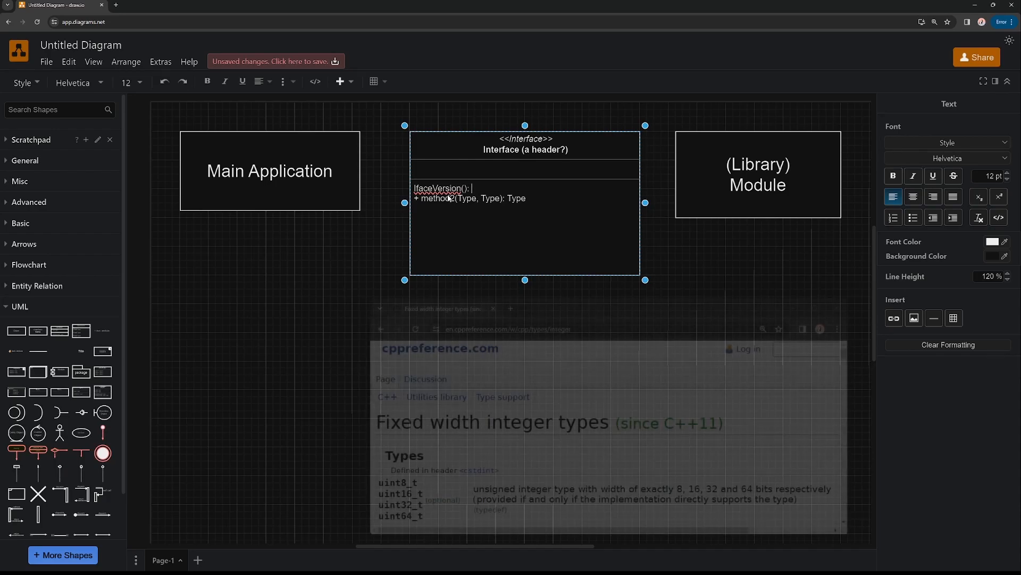
{"action": "type", "text": "uint8_t"}
Step: Set all text in the interface shape to 16 pt and enlarge the shape slightly
{"action": "key", "text": "ctrl+a"}
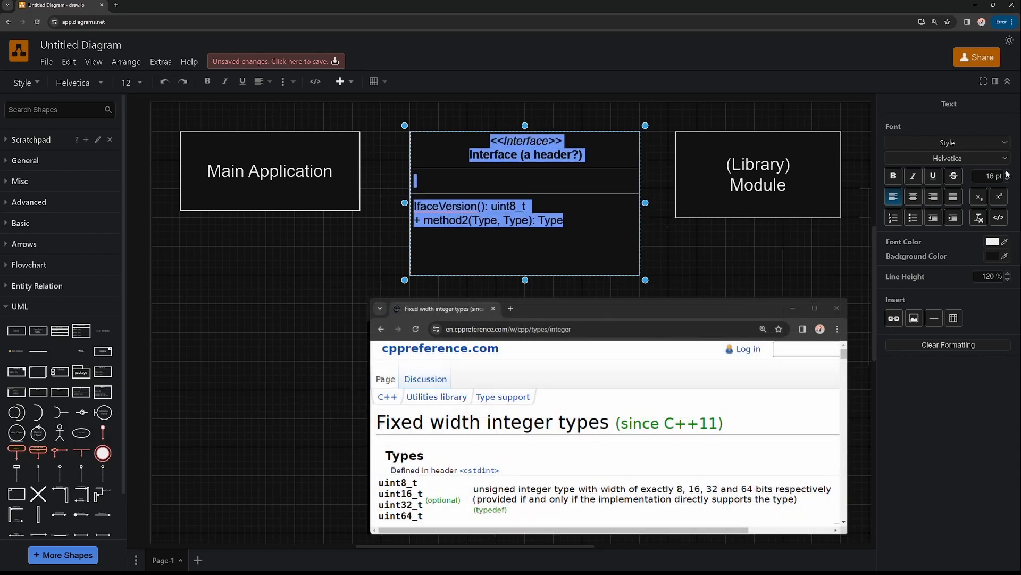
{"action": "left_click_drag", "start_coordinate": [645, 280], "coordinate": [666, 286]}
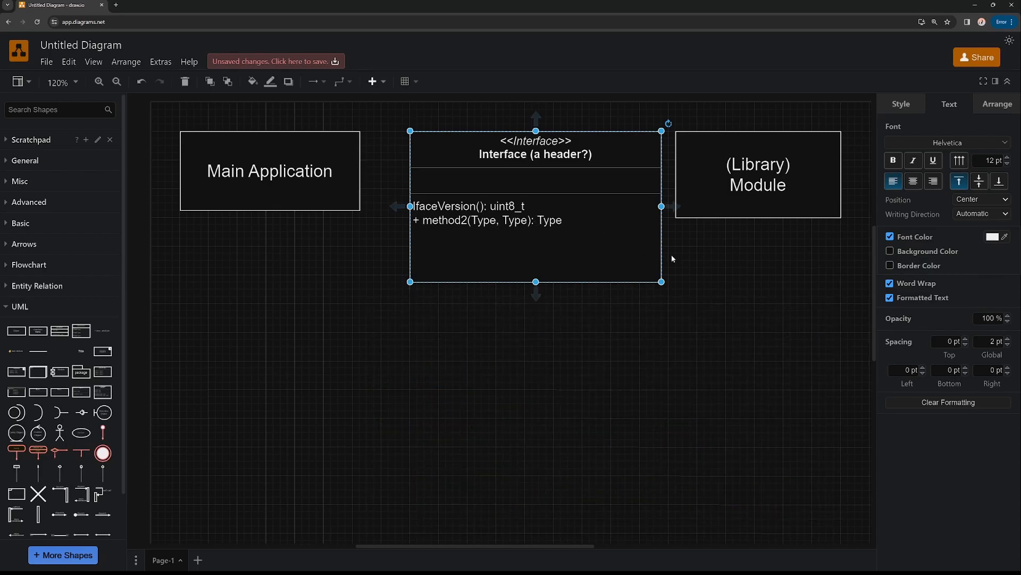
Step: Delete the method2 line from the interface shape
{"action": "double_click", "coordinate": [562, 223]}
{"action": "left_click", "coordinate": [562, 223]}
{"action": "key", "text": "shift+Home"}
{"action": "key", "text": "BackSpace"}
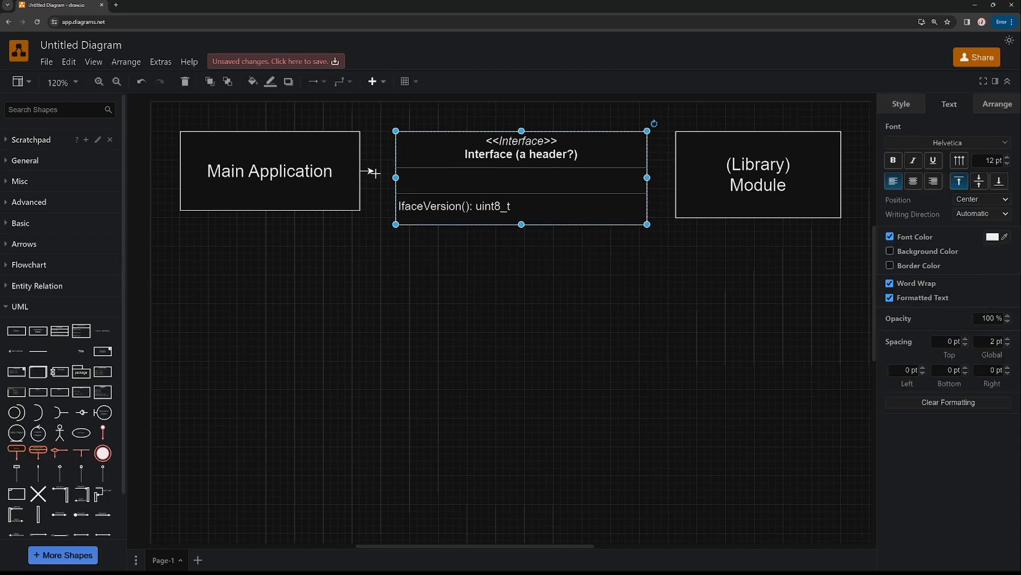
Step: Connect Main Application to the interface shape, and the interface shape to (Library) Module, with arrows
{"action": "left_click_drag", "start_coordinate": [372, 171], "coordinate": [395, 178]}
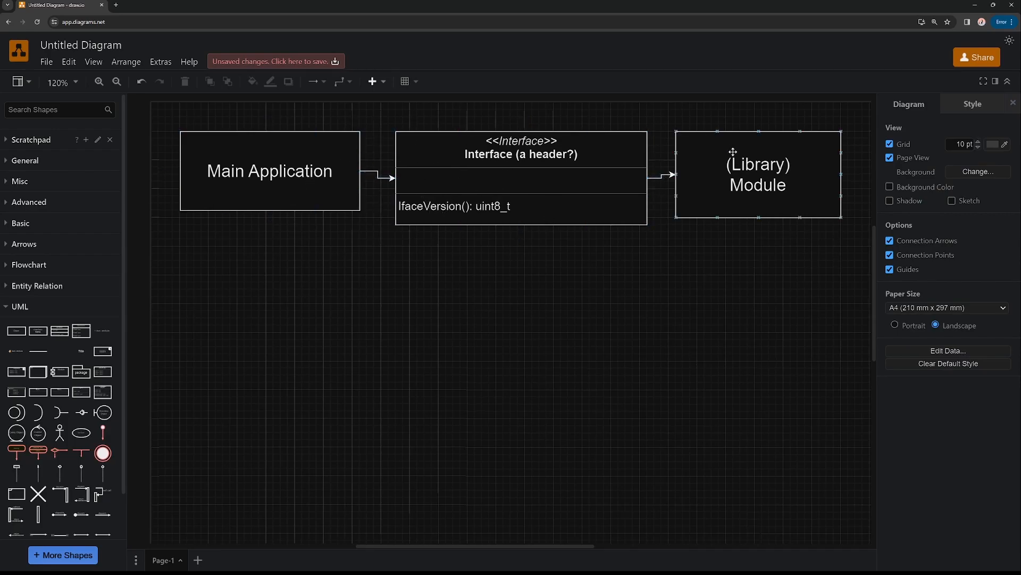
{"action": "left_click", "coordinate": [731, 207]}
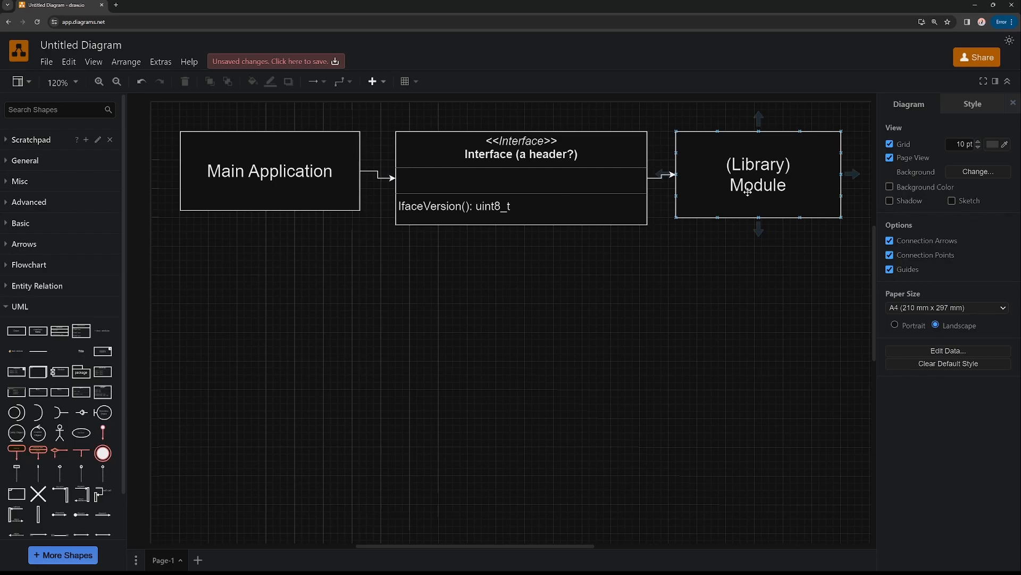
{"action": "left_click", "coordinate": [558, 219]}
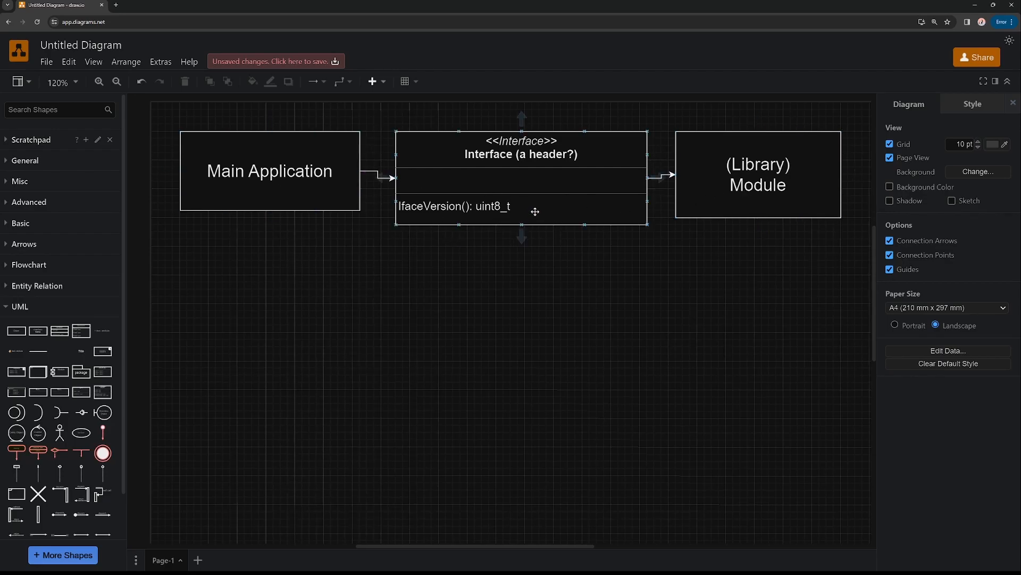
Step: Duplicate the interface shape and place the copy directly below the original
{"action": "left_click", "coordinate": [555, 212]}
{"action": "key", "text": "ctrl+c"}
{"action": "left_click", "coordinate": [477, 303]}
{"action": "key", "text": "ctrl+v"}
{"action": "left_click_drag", "start_coordinate": [508, 142], "coordinate": [501, 257]}
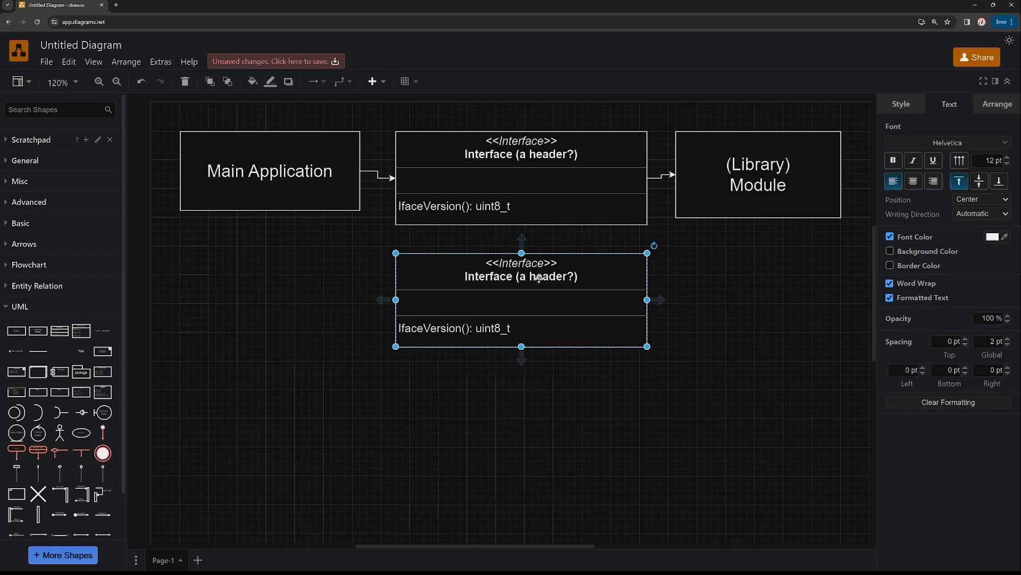
Step: Change the copied interface's title to "Interface_V1 (a header?)"
{"action": "double_click", "coordinate": [539, 278]}
{"action": "left_click", "coordinate": [507, 277]}
{"action": "key", "text": "Right"}
{"action": "type", "text": "_V1"}
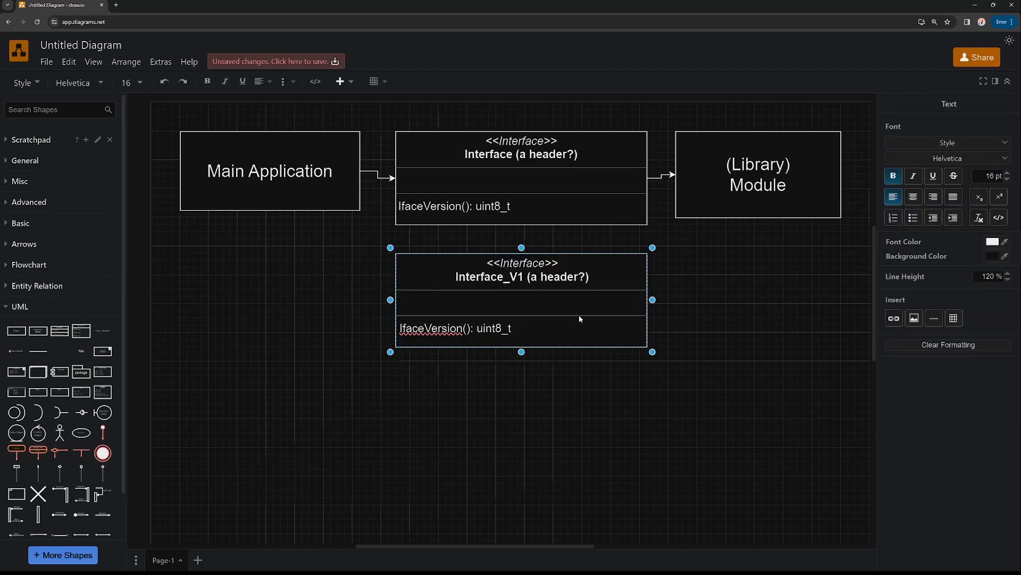
{"action": "left_click", "coordinate": [350, 262]}
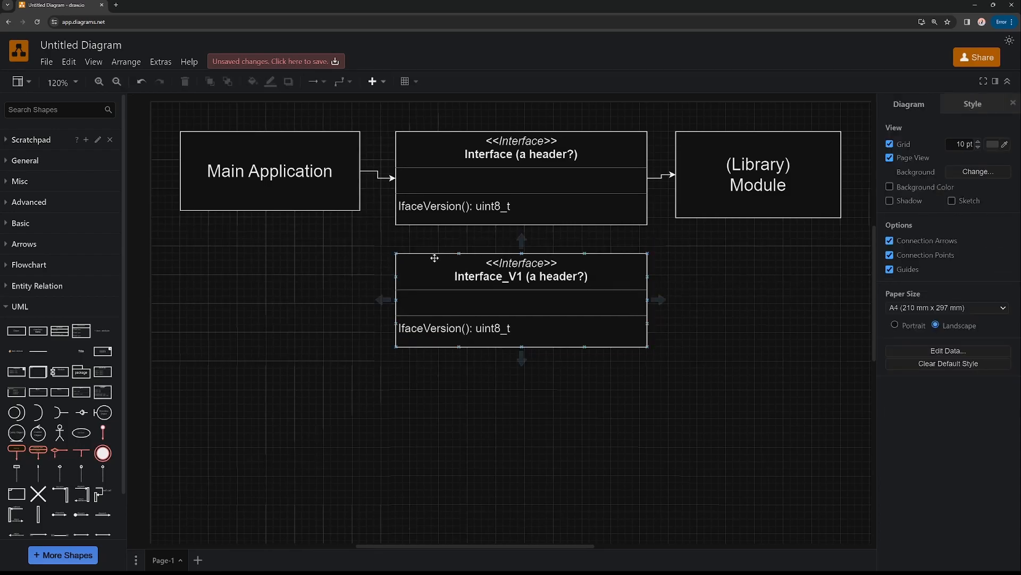
Step: Enter "ENUM(Type Of Data From Module): Int, Float, String, Int[] , Float[]" in the fields section of Interface_V1
{"action": "left_click", "coordinate": [517, 278]}
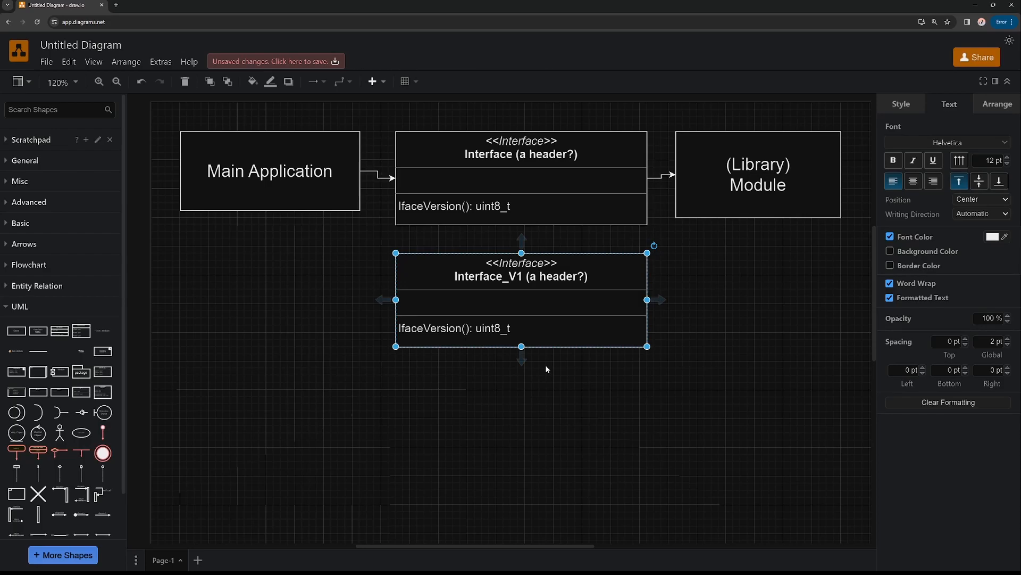
{"action": "double_click", "coordinate": [410, 308]}
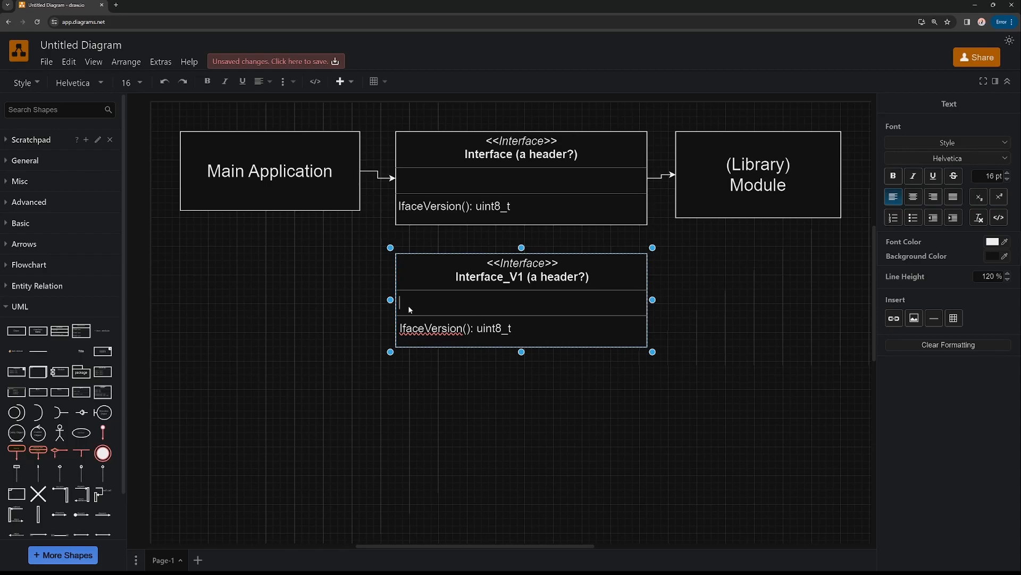
{"action": "type", "text": "ENUM(Type Of Data From Module): Int"}
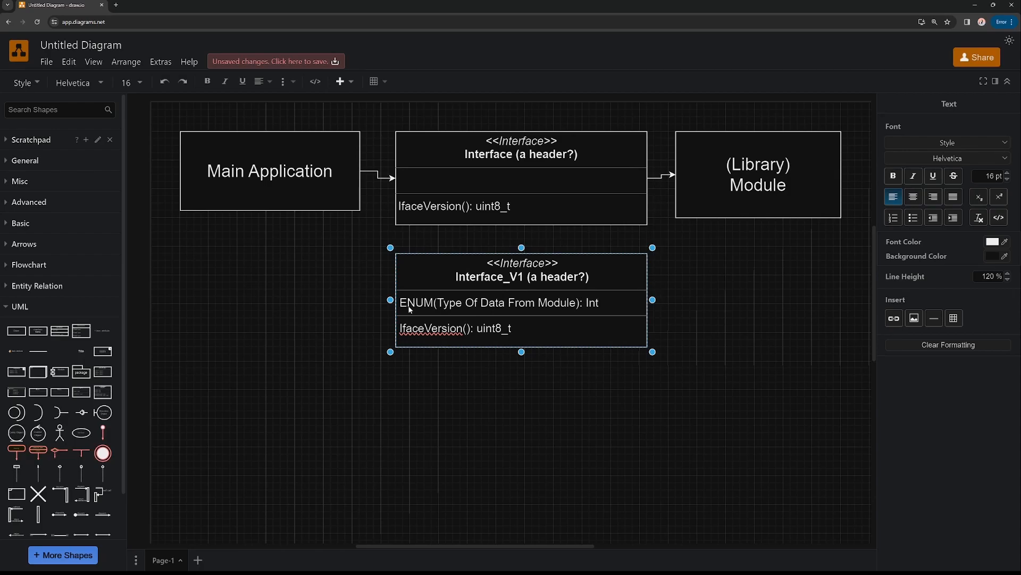
{"action": "type", "text": ", Float, String,"}
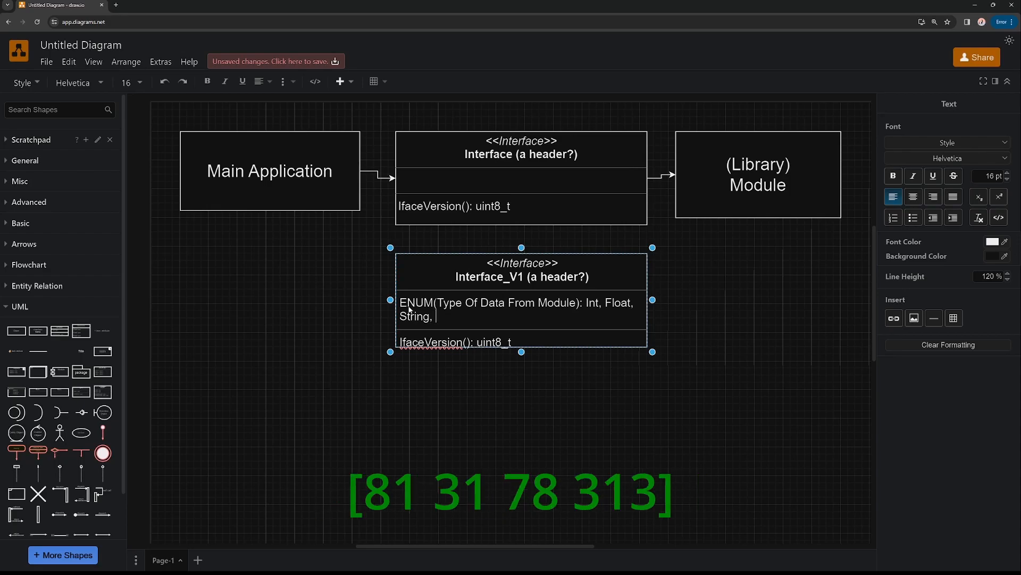
{"action": "type", "text": "Int[] , "}
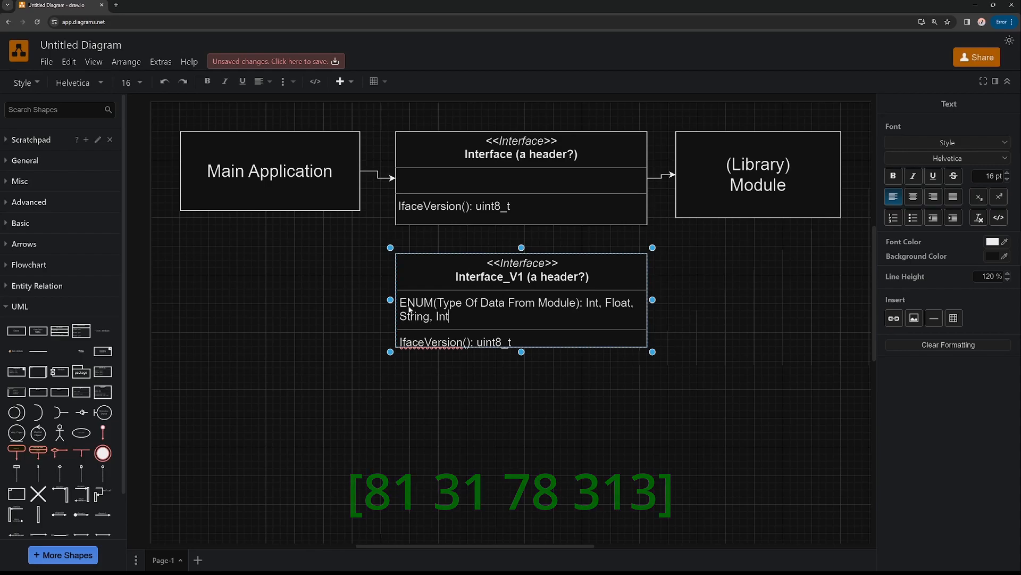
{"action": "type", "text": "Float[]"}
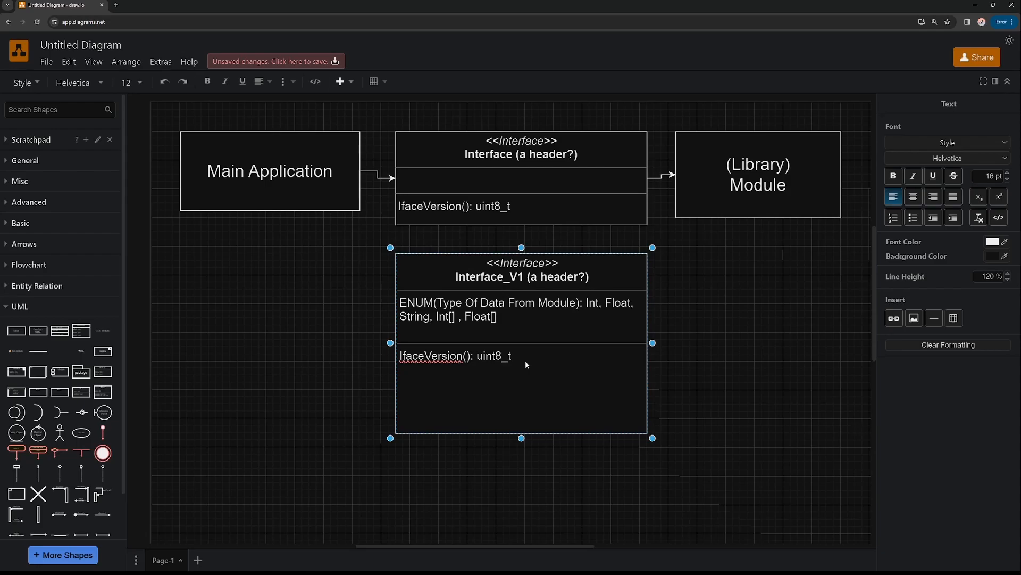
Step: Replace the IfaceVersion method in Interface_V1 with "IntValue() : int" and add "FloatValue() : float" on the following line
{"action": "key", "text": "ctrl+shift+Right"}
{"action": "type", "text": "IntValue"}
{"action": "key", "text": "End"}
{"action": "key", "text": "ctrl+shift+Left"}
{"action": "type", "text": "int"}
{"action": "key", "text": "Return"}
{"action": "type", "text": "FloatValue(): float"}
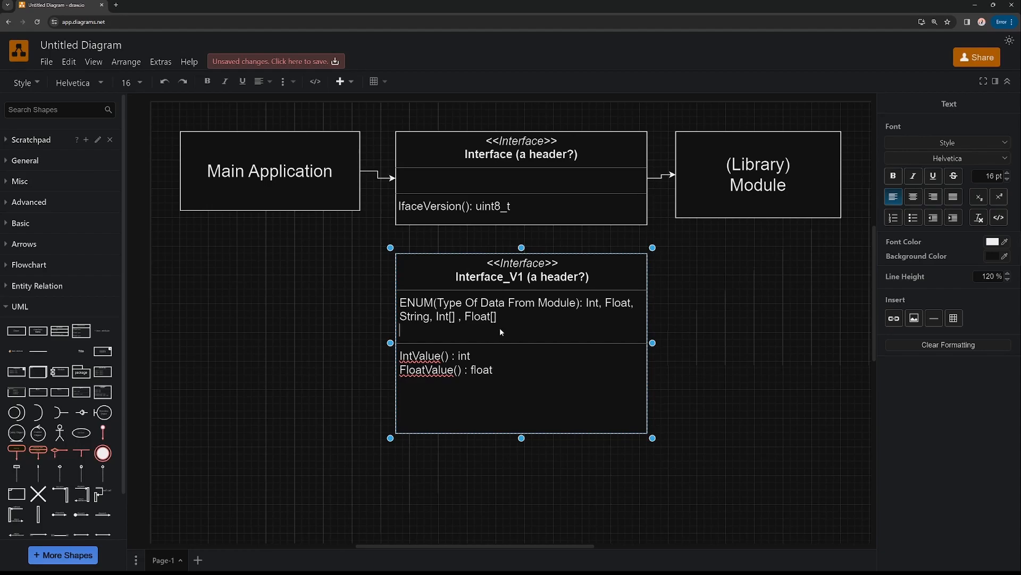
Step: Add the line "Struct(holds an array of data): void*, uint8_t , ENUM)" below the ENUM entry in Interface_V1's fields section
{"action": "type", "text": "Struct(holds an array of data):"}
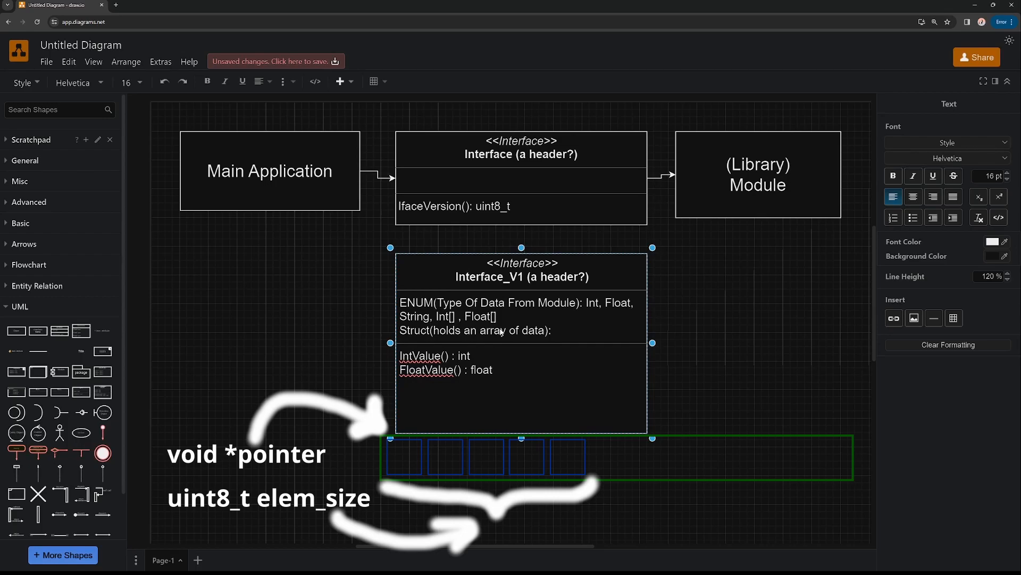
{"action": "type", "text": "void*,"}
{"action": "type", "text": "uint8_t ,"}
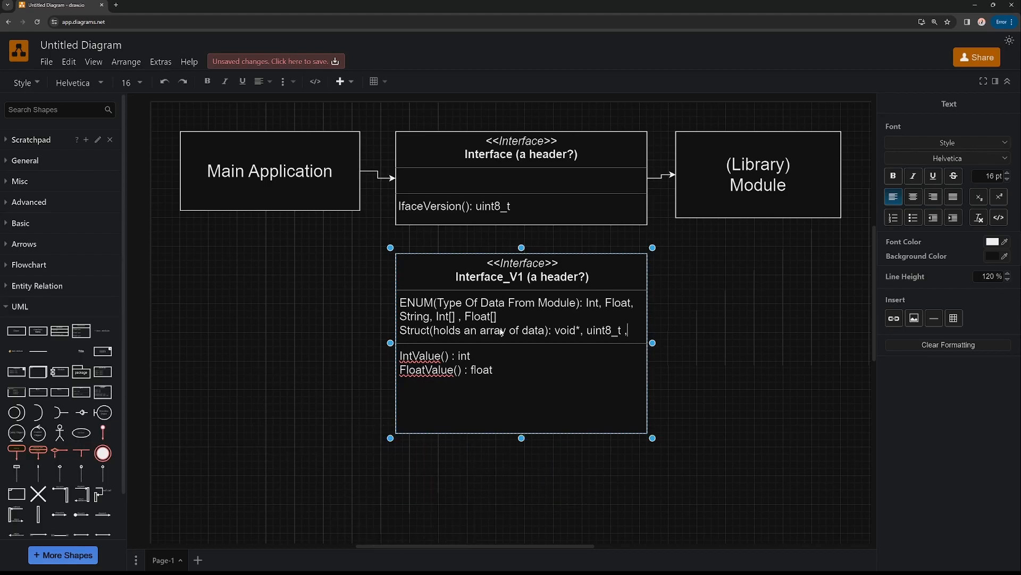
{"action": "key", "text": "Return"}
{"action": "type", "text": "ENU"}
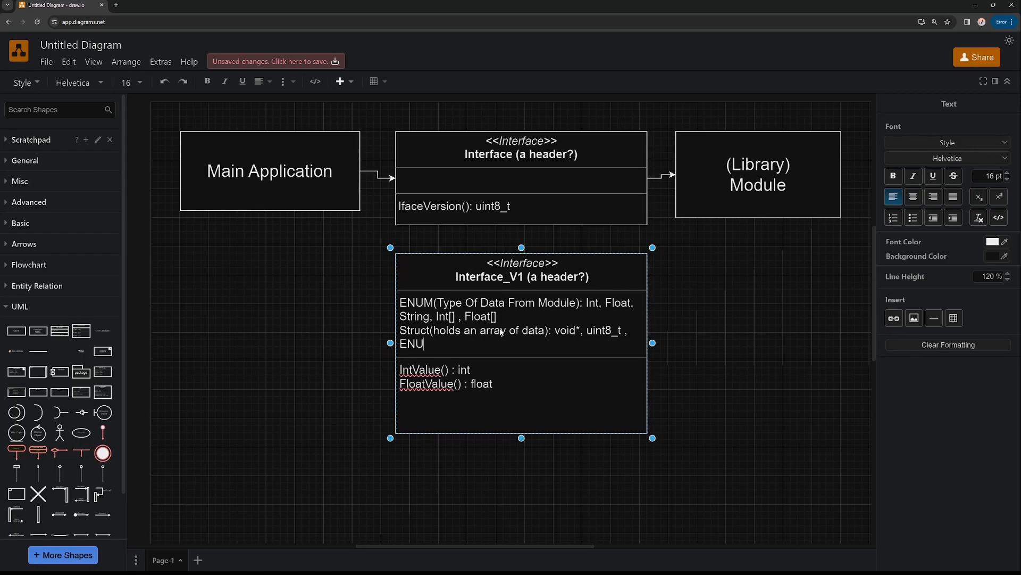
{"action": "type", "text": "M)"}
Step: Add a comma after "Float[]" at the end of Interface_V1's ENUM type list
{"action": "key", "text": "Up"}
{"action": "key", "text": "Left"}
{"action": "key", "text": "ctrl+shift+Left"}
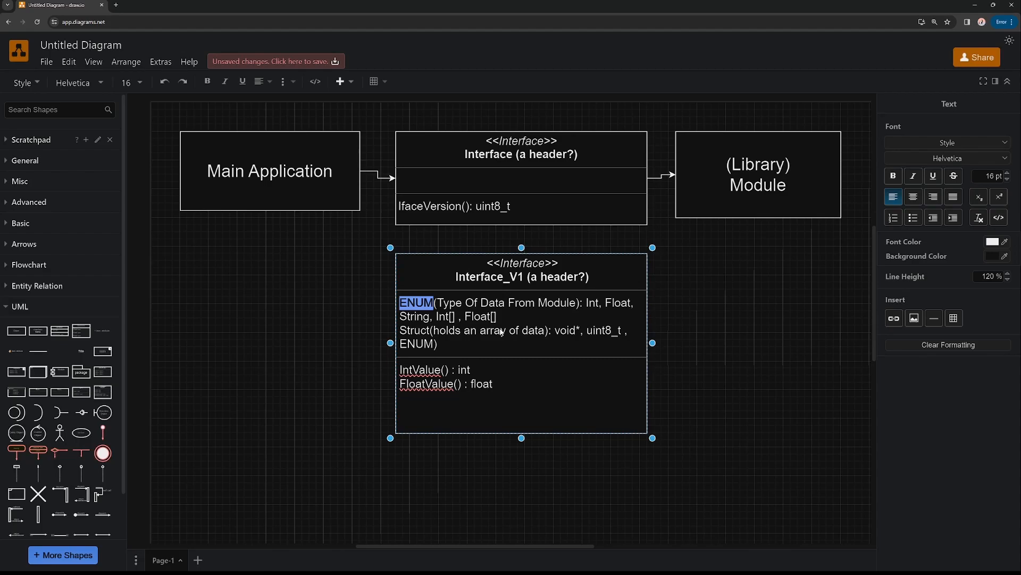
{"action": "key", "text": "Left"}
{"action": "key", "text": "Down"}
{"action": "key", "text": "Down"}
{"action": "type", "text": ","}
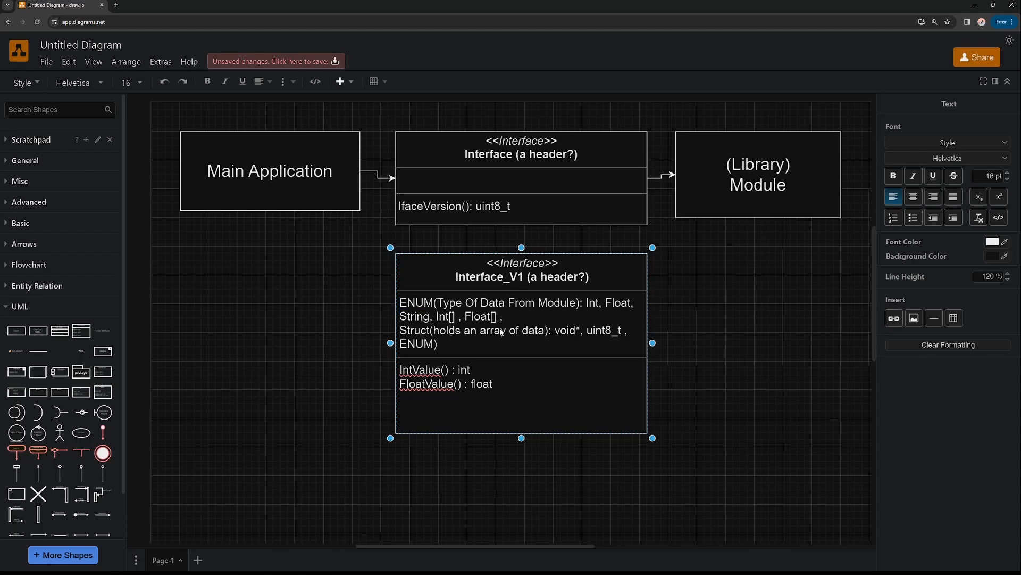
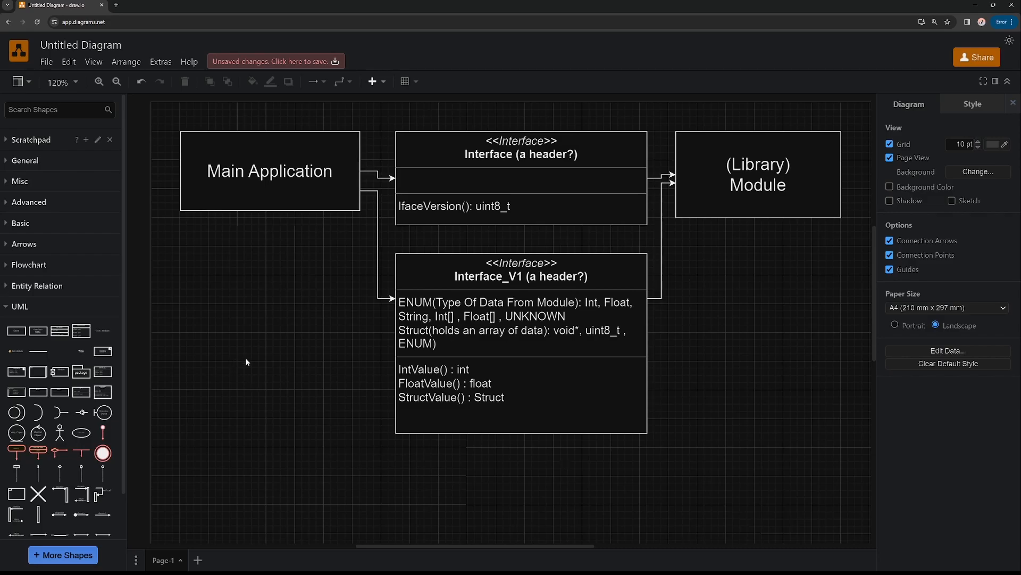
Step: Add a UML lifeline below and to the left of the Interface_V1 shape and label it "MainApplication"
{"action": "scroll", "coordinate": [247, 362], "scroll_direction": "down", "scroll_amount": 5}
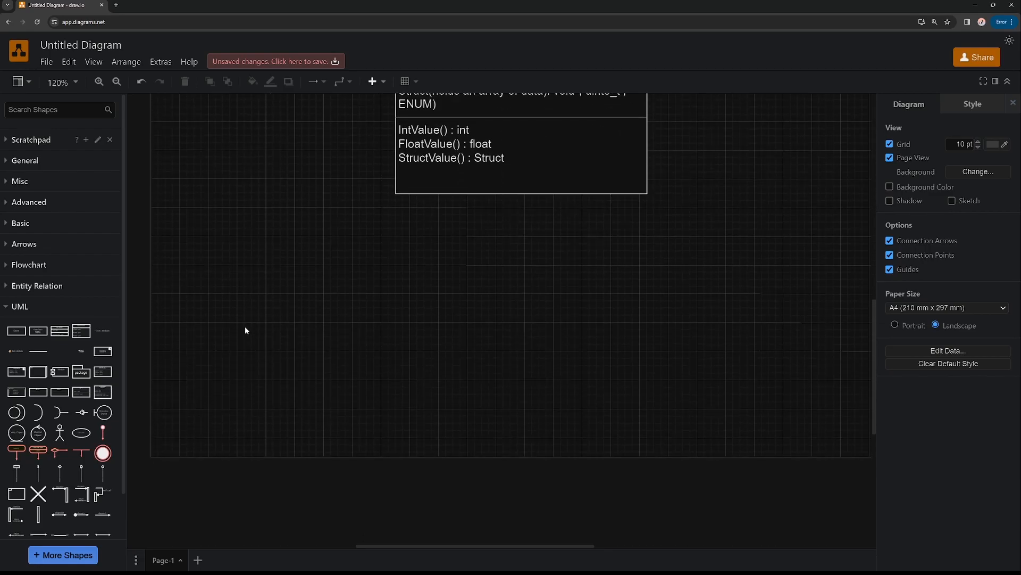
{"action": "mouse_move", "coordinate": [21, 474]}
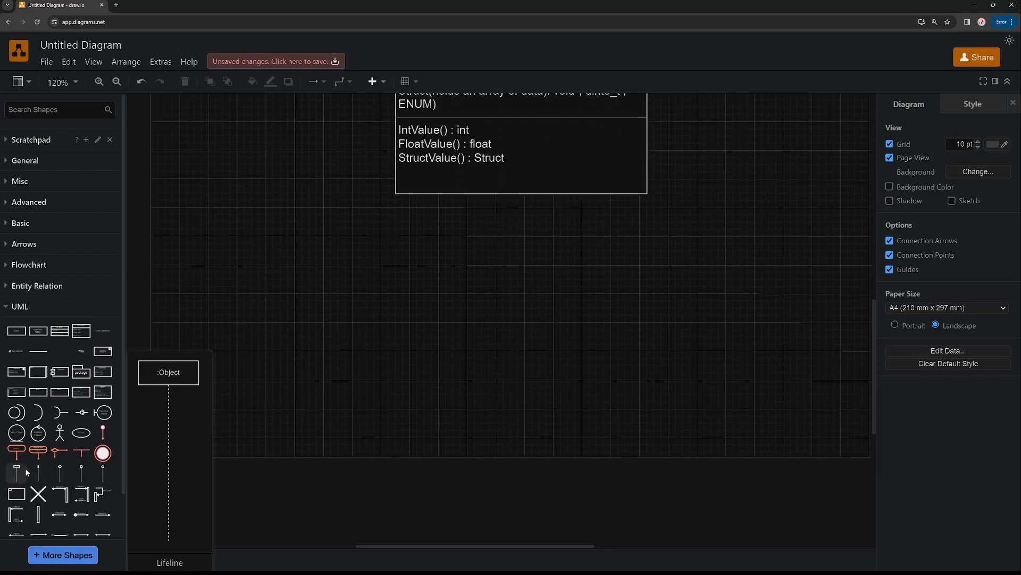
{"action": "left_click_drag", "start_coordinate": [15, 474], "coordinate": [281, 229]}
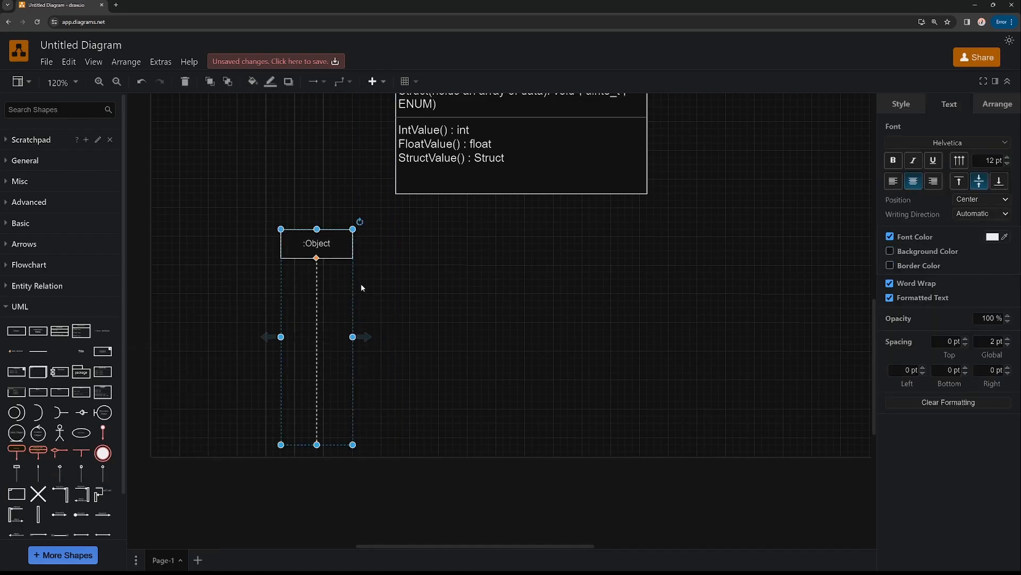
{"action": "scroll", "coordinate": [361, 288], "scroll_direction": "up", "scroll_amount": 5}
{"action": "scroll", "coordinate": [349, 295], "scroll_direction": "down", "scroll_amount": 4}
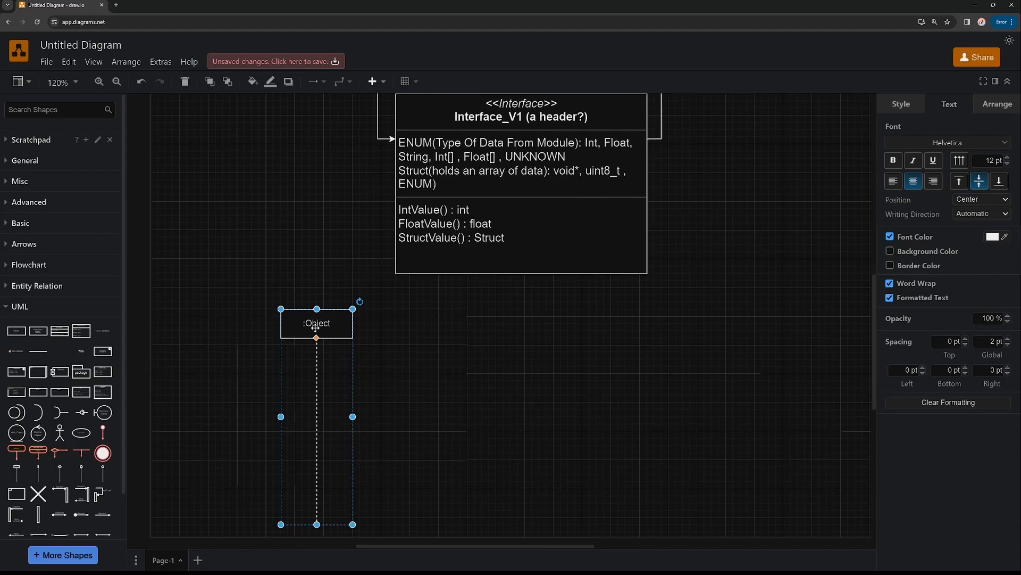
{"action": "double_click", "coordinate": [316, 325]}
{"action": "type", "text": "MainApp"}
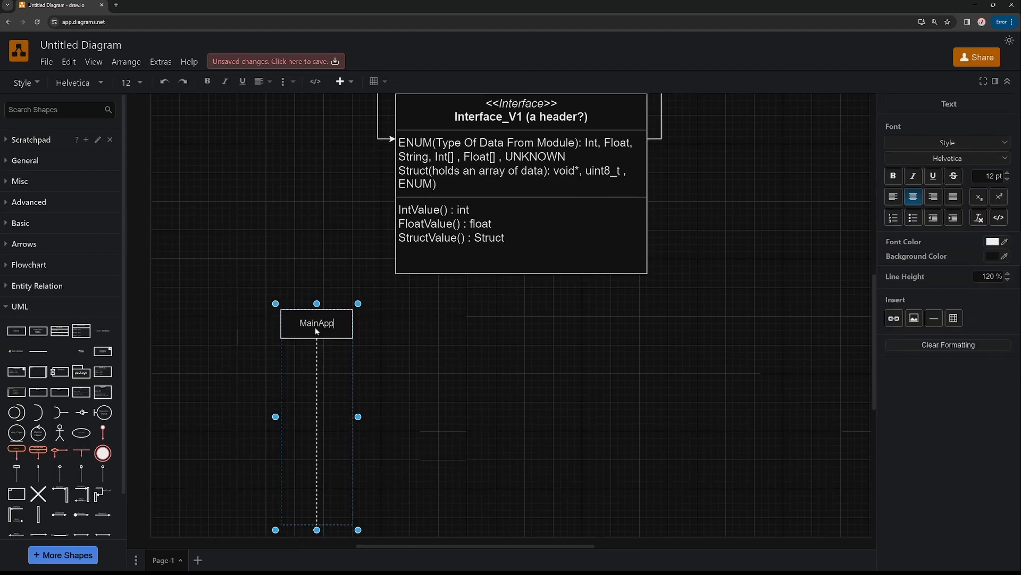
{"action": "type", "text": "lication"}
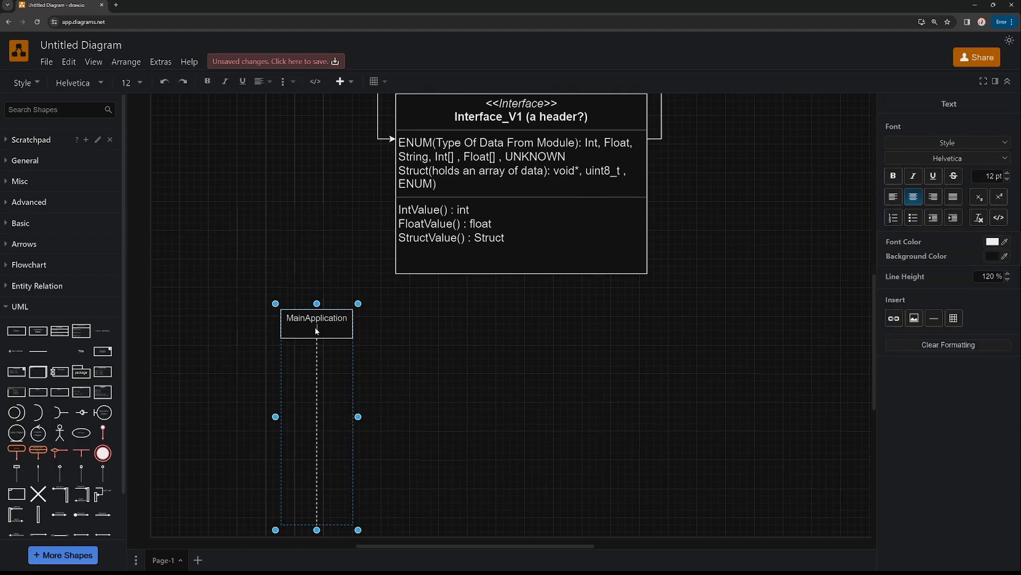
{"action": "left_click", "coordinate": [506, 369]}
Step: Add a second lifeline to the right of MainApplication at the same height and label it "Module1"
{"action": "scroll", "coordinate": [453, 212], "scroll_direction": "up", "scroll_amount": 3}
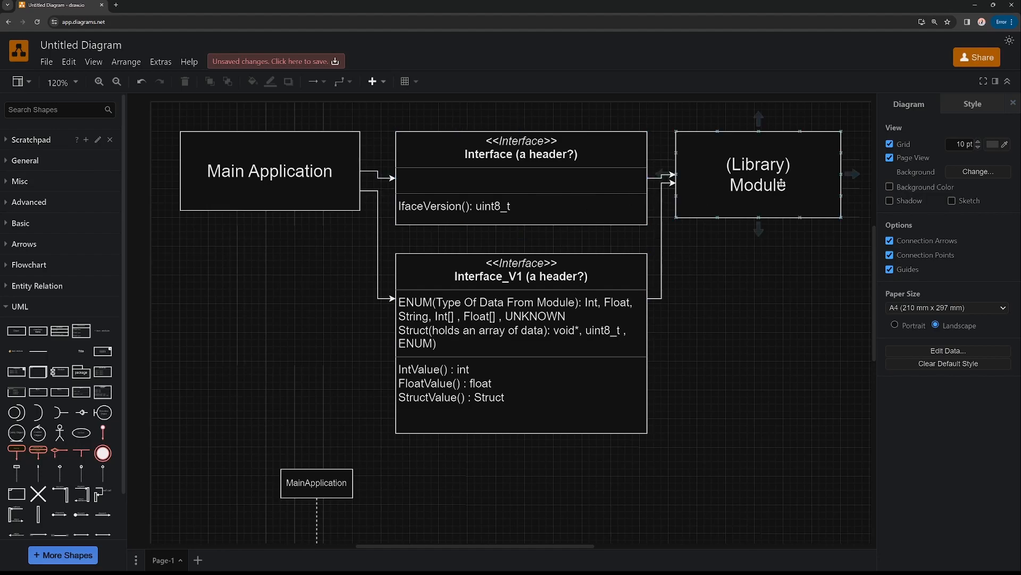
{"action": "scroll", "coordinate": [745, 373], "scroll_direction": "down", "scroll_amount": 3}
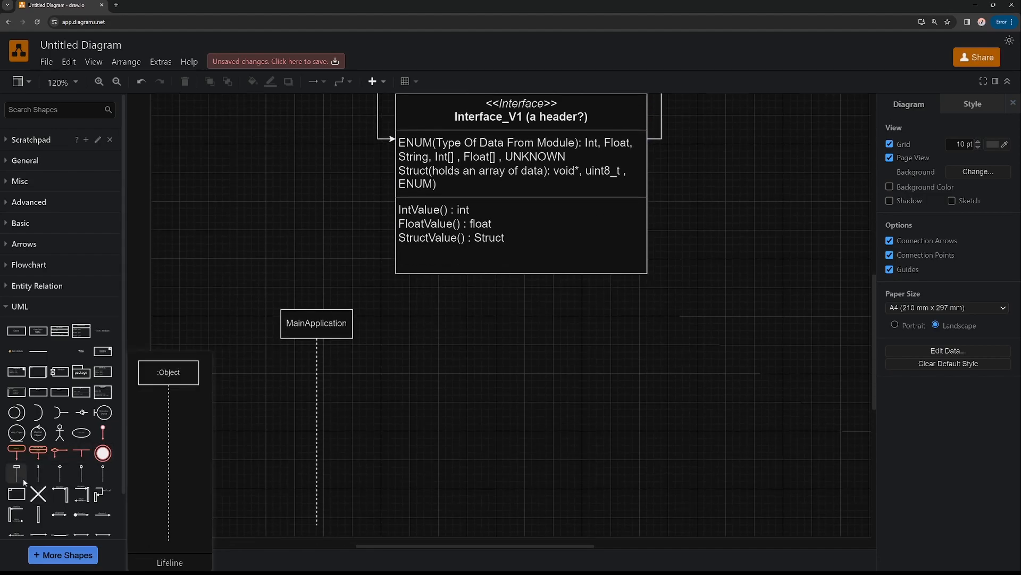
{"action": "left_click_drag", "start_coordinate": [18, 473], "coordinate": [524, 320]}
{"action": "double_click", "coordinate": [524, 321]}
{"action": "type", "text": "M"}
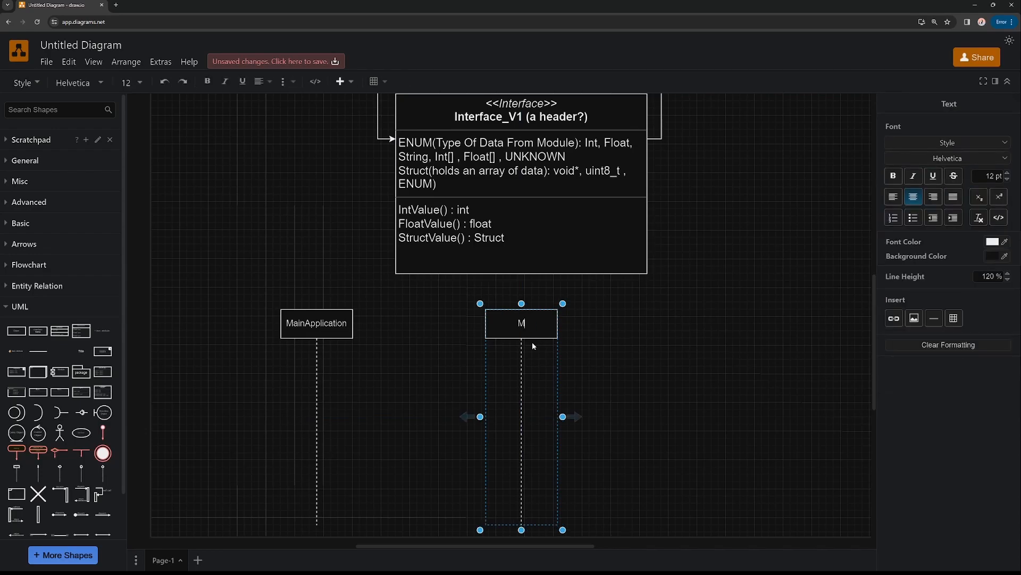
{"action": "type", "text": "odule1"}
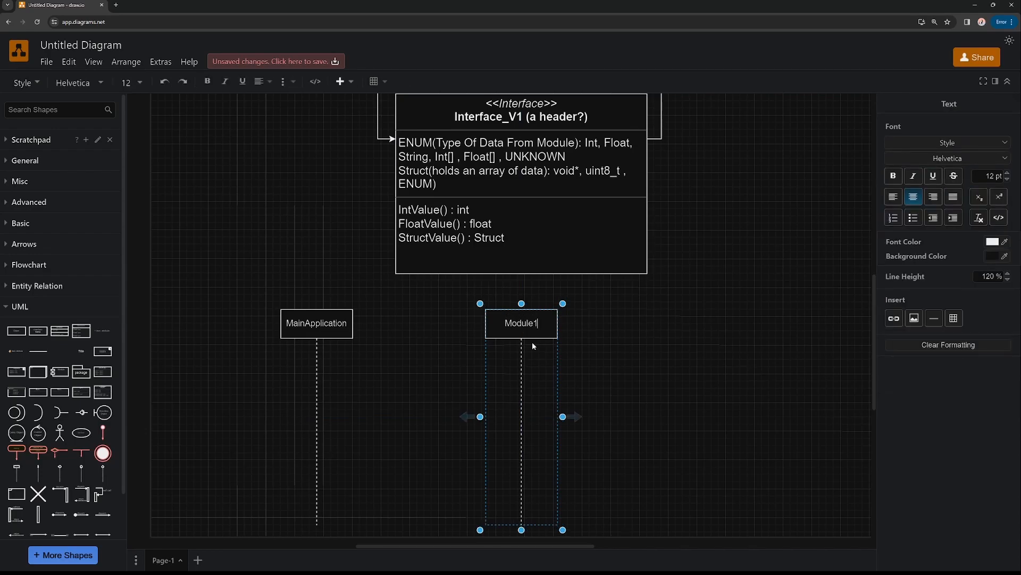
{"action": "left_click", "coordinate": [621, 361]}
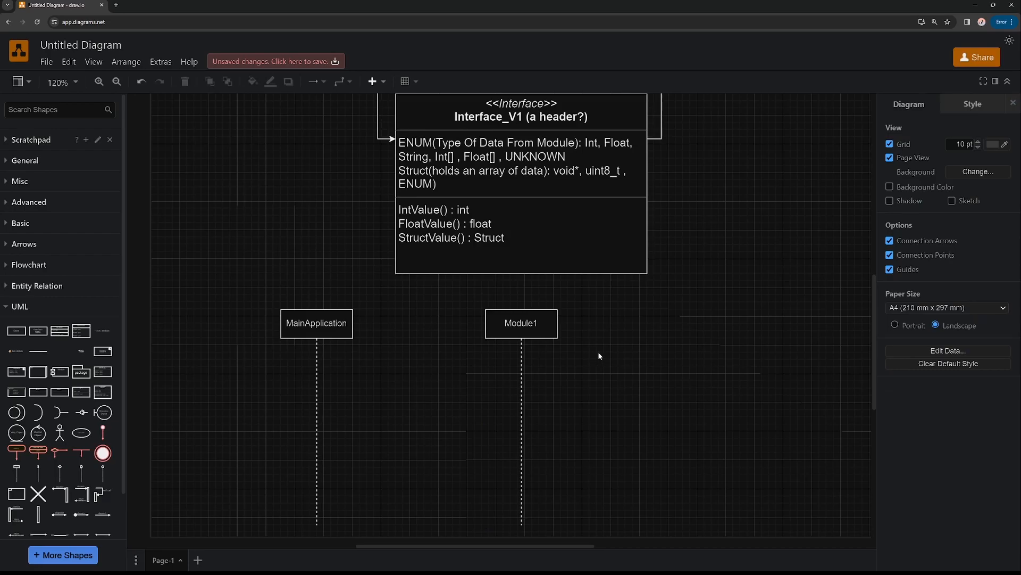
Step: Shift the MainApplication lifeline slightly toward Module1 and place a UML actor on its outer side, near its header
{"action": "left_click_drag", "start_coordinate": [291, 323], "coordinate": [321, 324]}
{"action": "left_click_drag", "start_coordinate": [64, 434], "coordinate": [177, 350]}
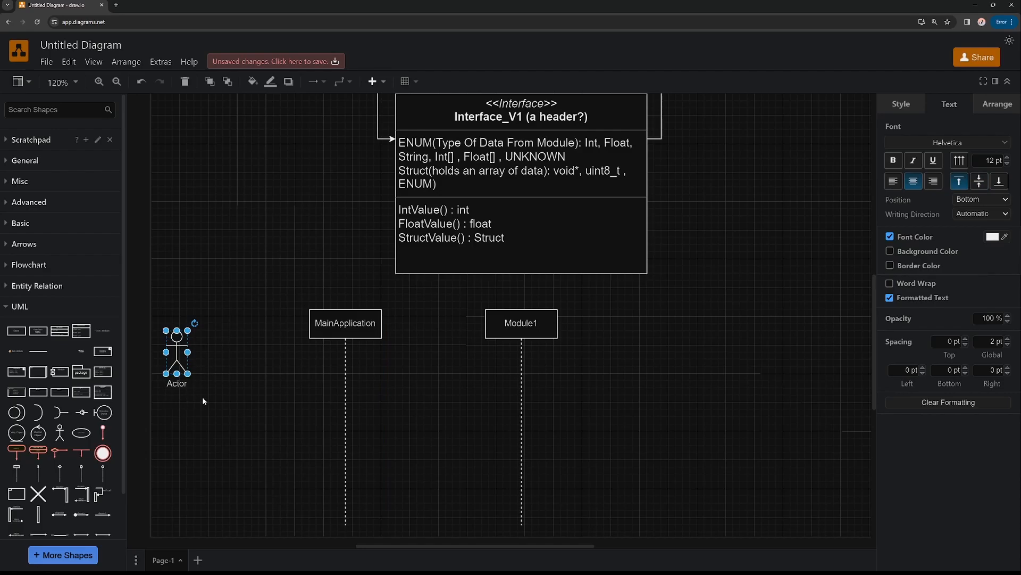
{"action": "left_click", "coordinate": [245, 348]}
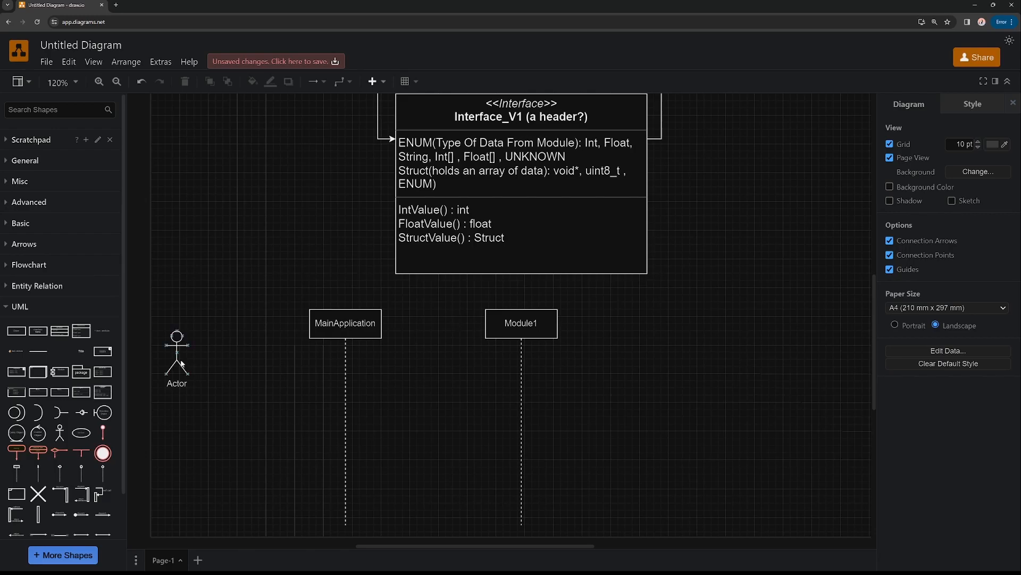
Step: Connect the actor to the MainApplication lifeline with a straight horizontal arrow just below the lifeline's header
{"action": "mouse_move", "coordinate": [202, 353]}
{"action": "left_click_drag", "start_coordinate": [201, 353], "coordinate": [339, 352]}
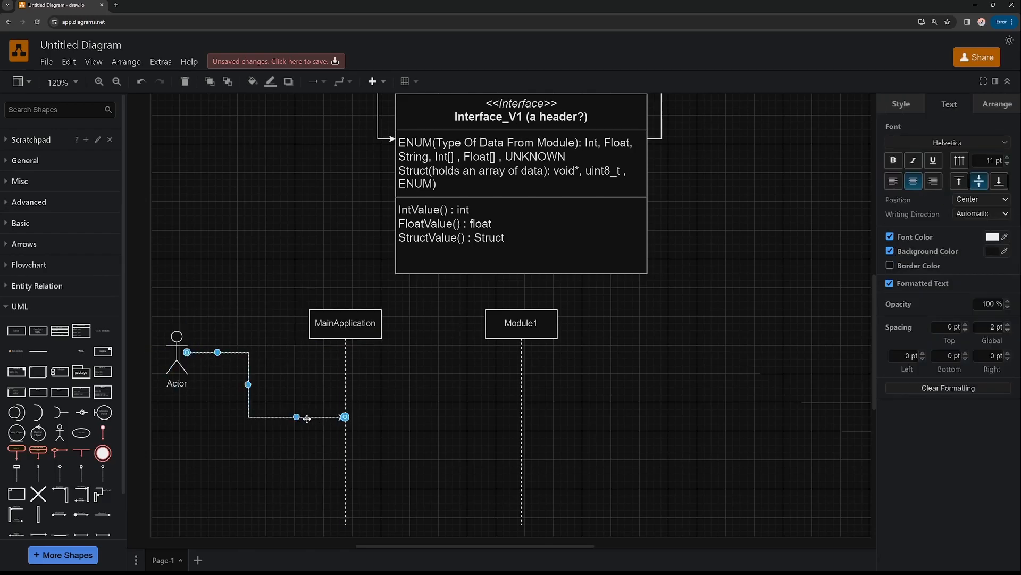
{"action": "left_click_drag", "start_coordinate": [296, 417], "coordinate": [298, 353]}
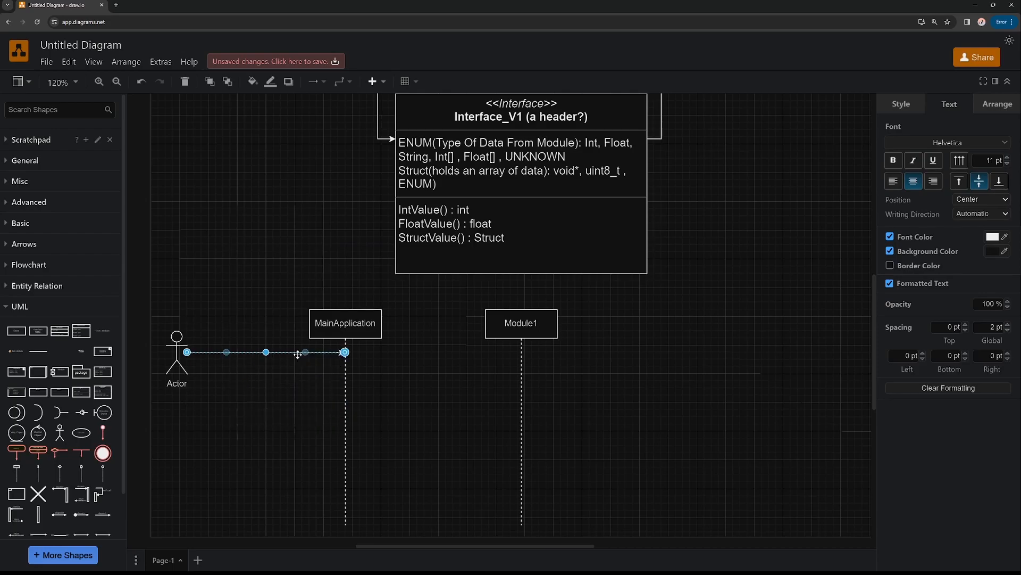
{"action": "left_click", "coordinate": [358, 352]}
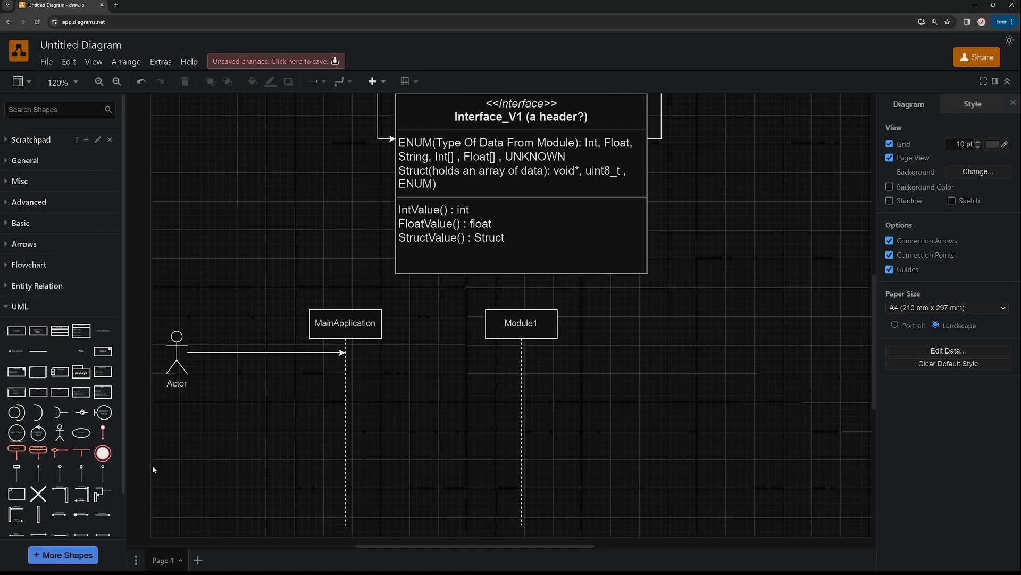
Step: Place an activation bar on the MainApplication lifeline at the actor's arrow and stretch it down almost to the lifeline's end
{"action": "mouse_move", "coordinate": [40, 516]}
{"action": "left_click_drag", "start_coordinate": [40, 516], "coordinate": [346, 354]}
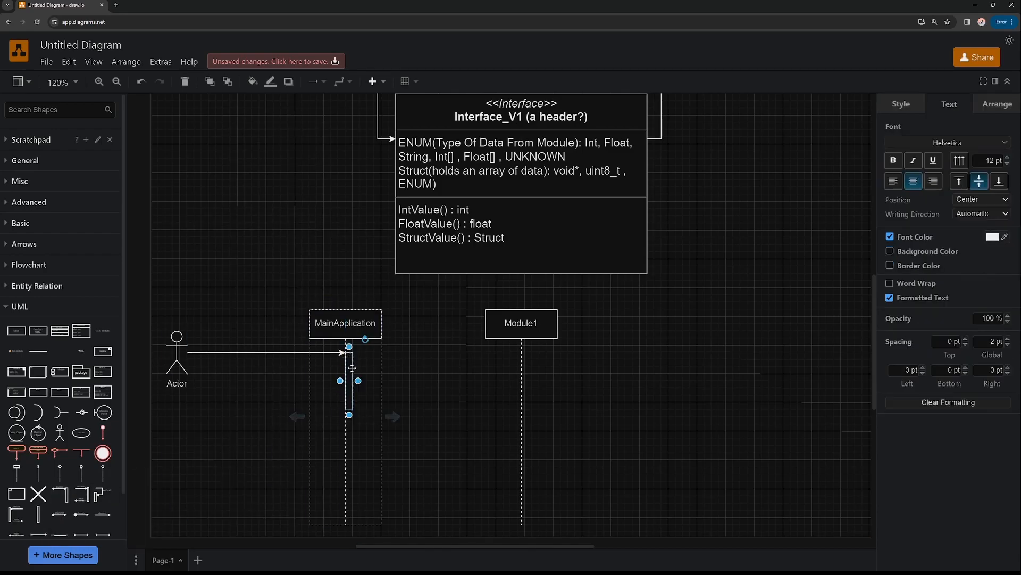
{"action": "left_click", "coordinate": [407, 358]}
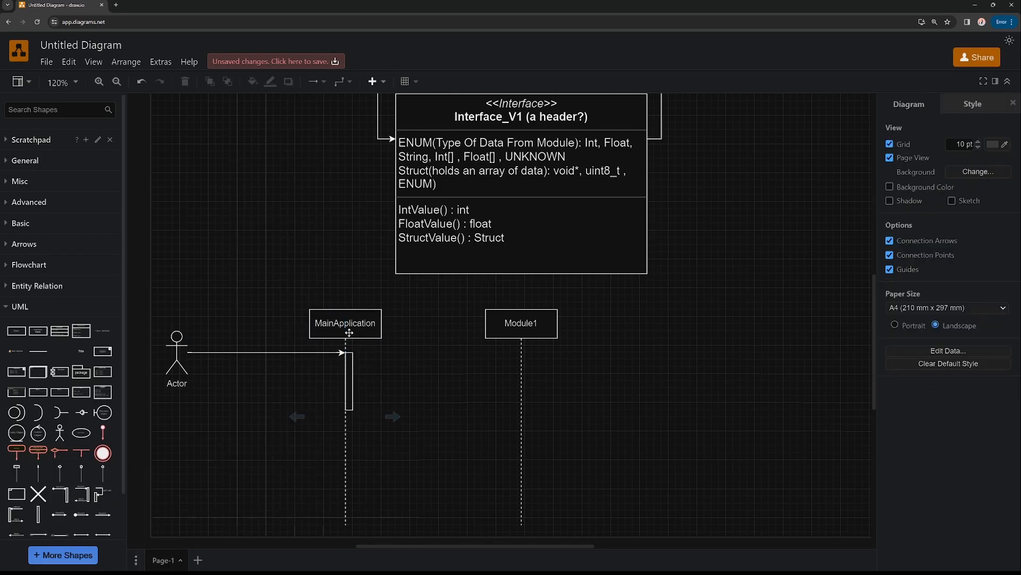
{"action": "left_click", "coordinate": [349, 408]}
{"action": "left_click_drag", "start_coordinate": [349, 409], "coordinate": [355, 514]}
Step: Lengthen the MainApplication and Module1 lifelines downward past the page boundary to nearly the same level
{"action": "scroll", "coordinate": [407, 406], "scroll_direction": "down", "scroll_amount": 3}
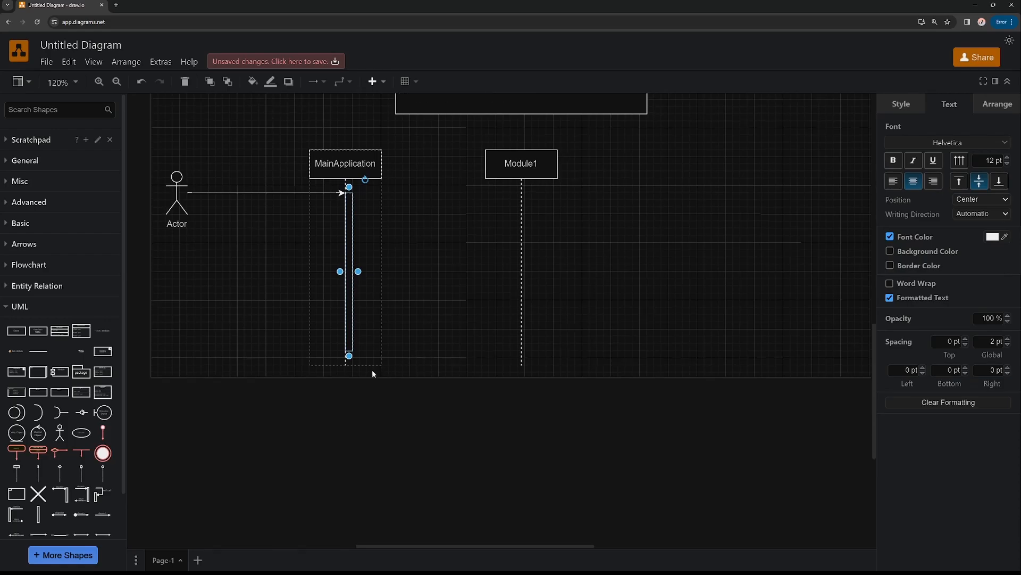
{"action": "left_click", "coordinate": [343, 367]}
{"action": "left_click_drag", "start_coordinate": [346, 365], "coordinate": [356, 536]}
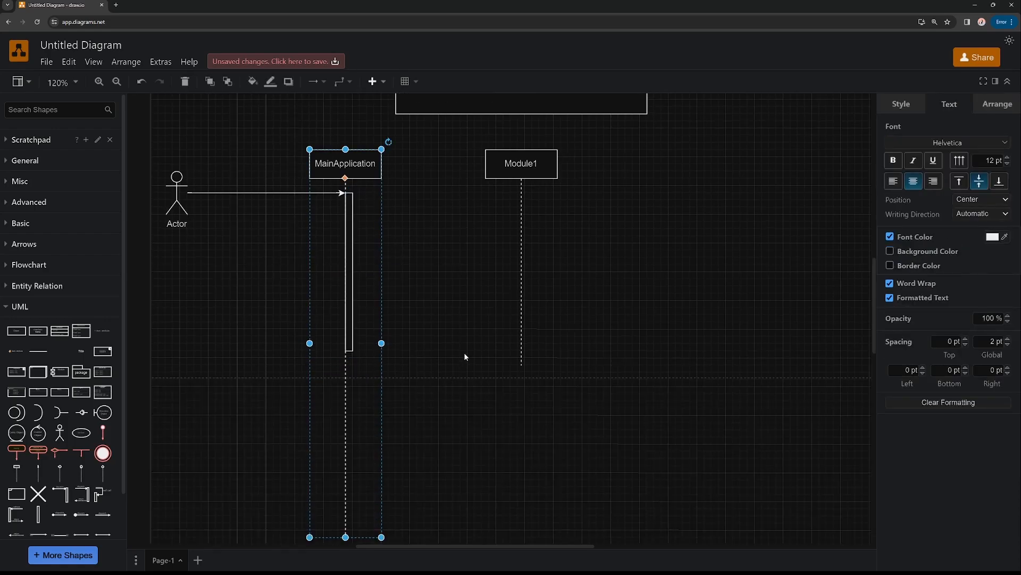
{"action": "scroll", "coordinate": [464, 355], "scroll_direction": "down", "scroll_amount": 3}
{"action": "left_click_drag", "start_coordinate": [346, 418], "coordinate": [347, 482]}
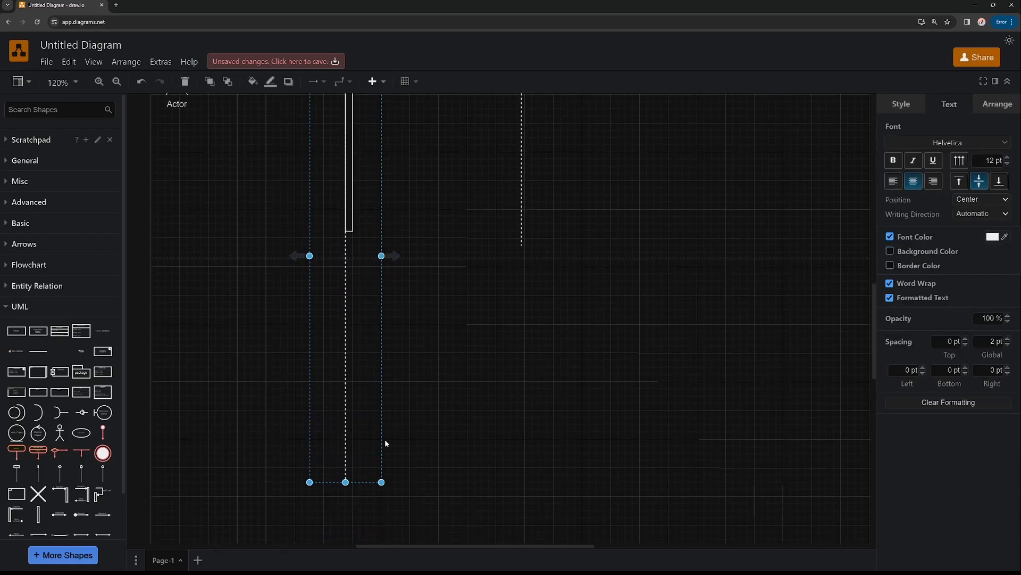
{"action": "left_click", "coordinate": [511, 244]}
{"action": "left_click_drag", "start_coordinate": [522, 242], "coordinate": [521, 468]}
Step: Extend the MainApplication activation bar further down along its lengthened lifeline
{"action": "scroll", "coordinate": [366, 358], "scroll_direction": "up", "scroll_amount": 3}
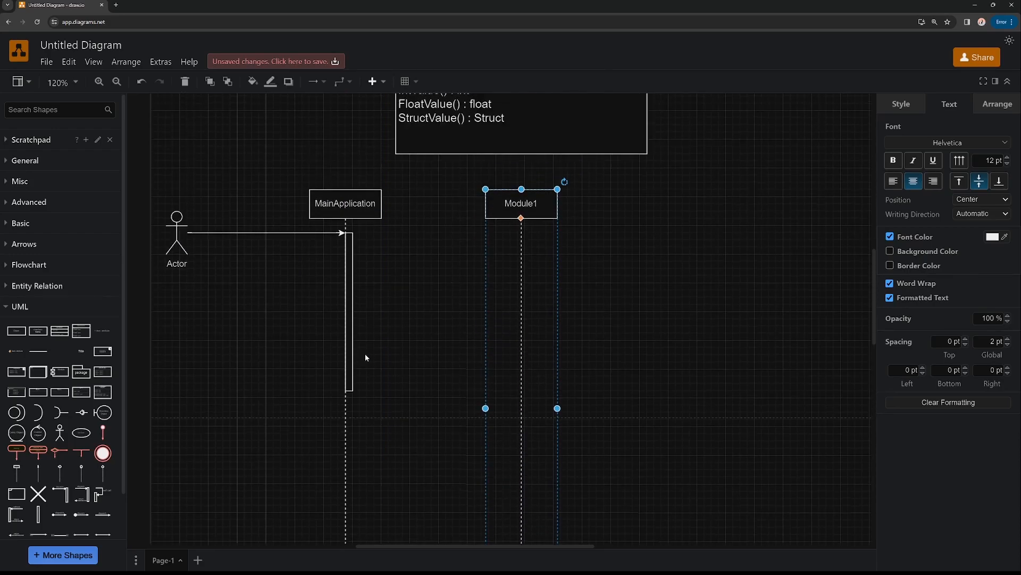
{"action": "left_click", "coordinate": [349, 308]}
{"action": "left_click_drag", "start_coordinate": [349, 392], "coordinate": [355, 499]}
{"action": "left_click", "coordinate": [404, 297]}
{"action": "scroll", "coordinate": [355, 273], "scroll_direction": "up", "scroll_amount": 1}
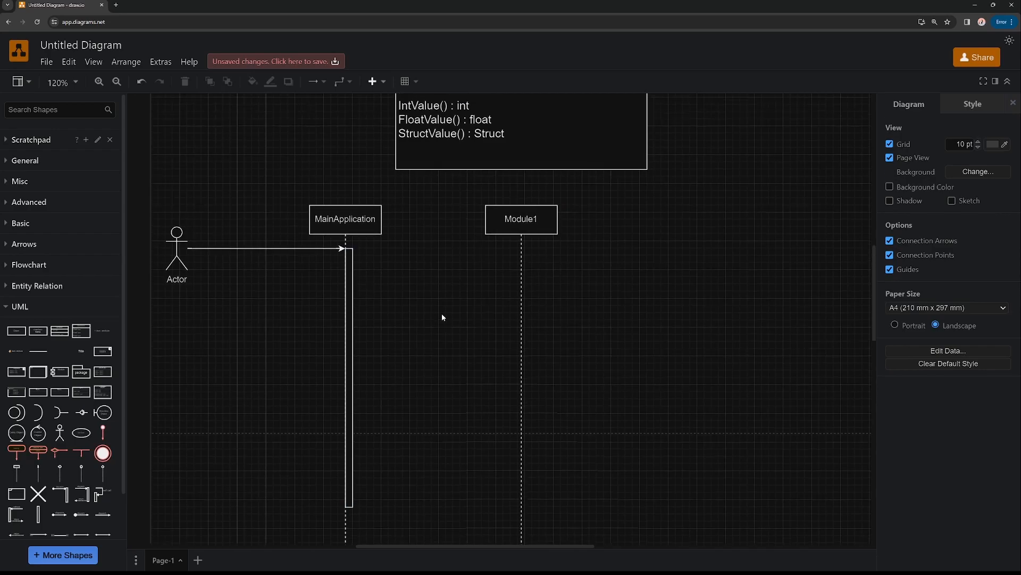
Step: Connect the MainApplication lifeline to the Module1 lifeline with a straight horizontal arrow level with the actor's arrow
{"action": "scroll", "coordinate": [401, 310], "scroll_direction": "up", "scroll_amount": 1}
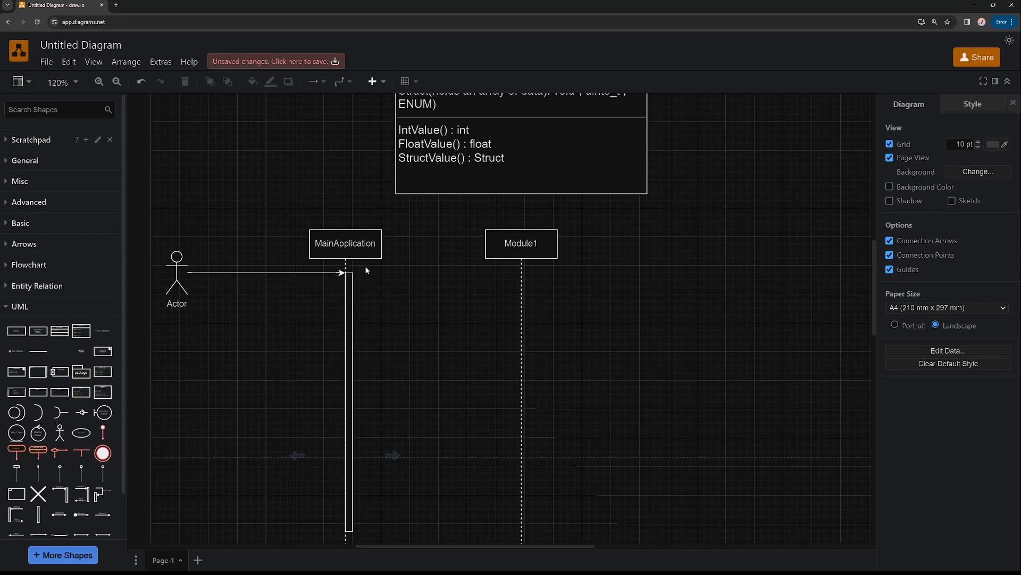
{"action": "left_click", "coordinate": [352, 274]}
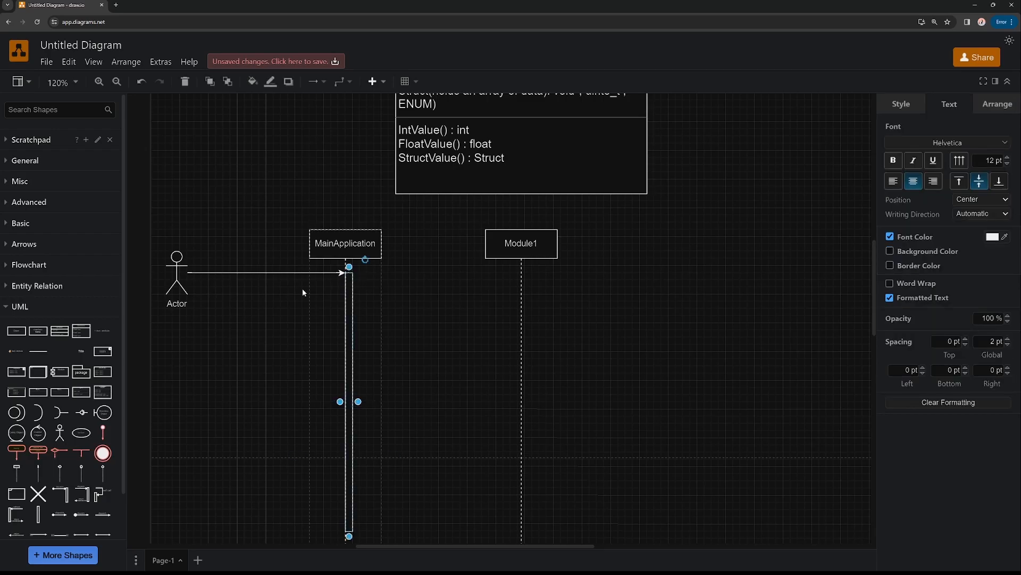
{"action": "left_click", "coordinate": [325, 294]}
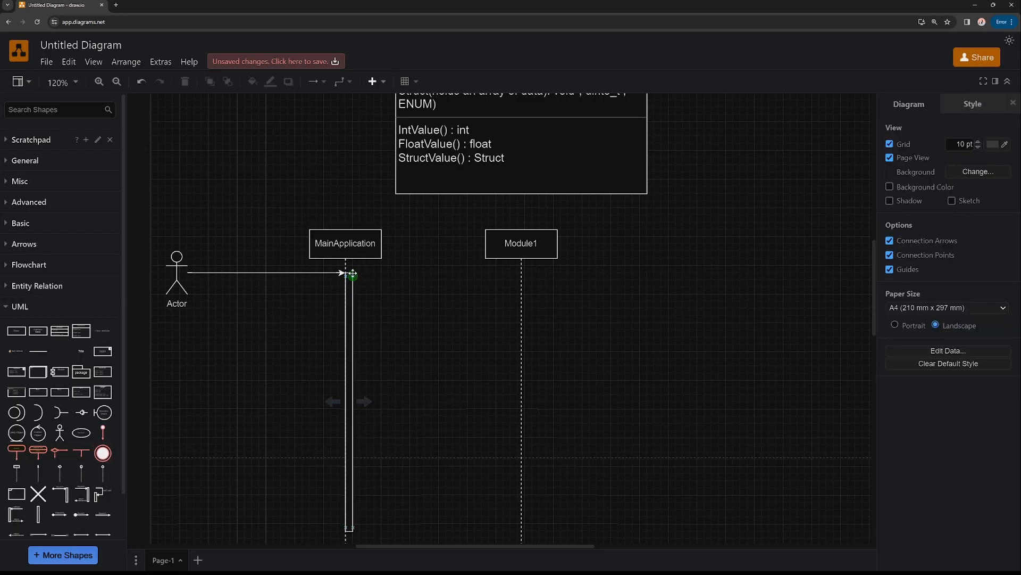
{"action": "left_click", "coordinate": [361, 276]}
{"action": "left_click", "coordinate": [361, 276]}
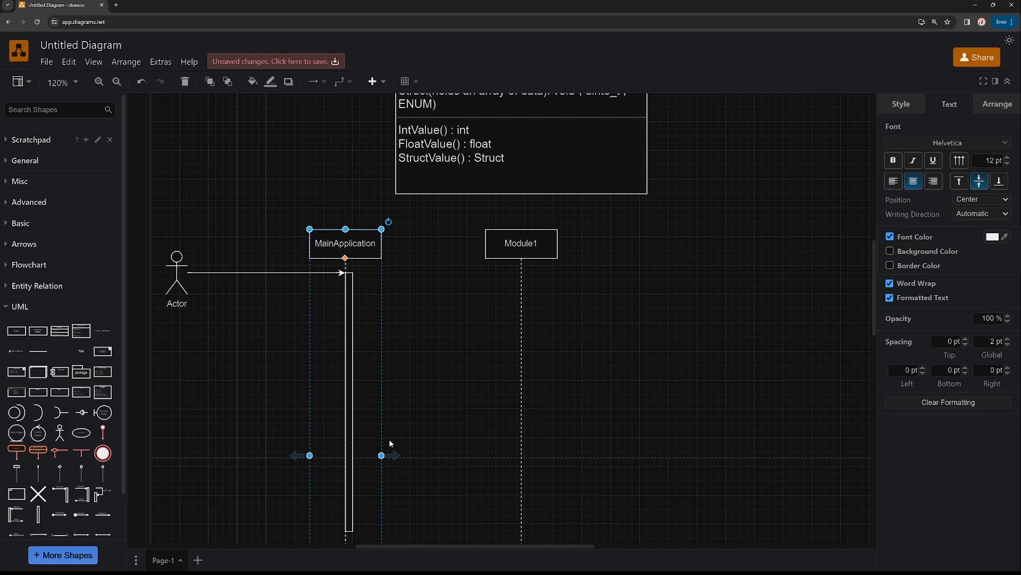
{"action": "left_click_drag", "start_coordinate": [396, 459], "coordinate": [509, 362]}
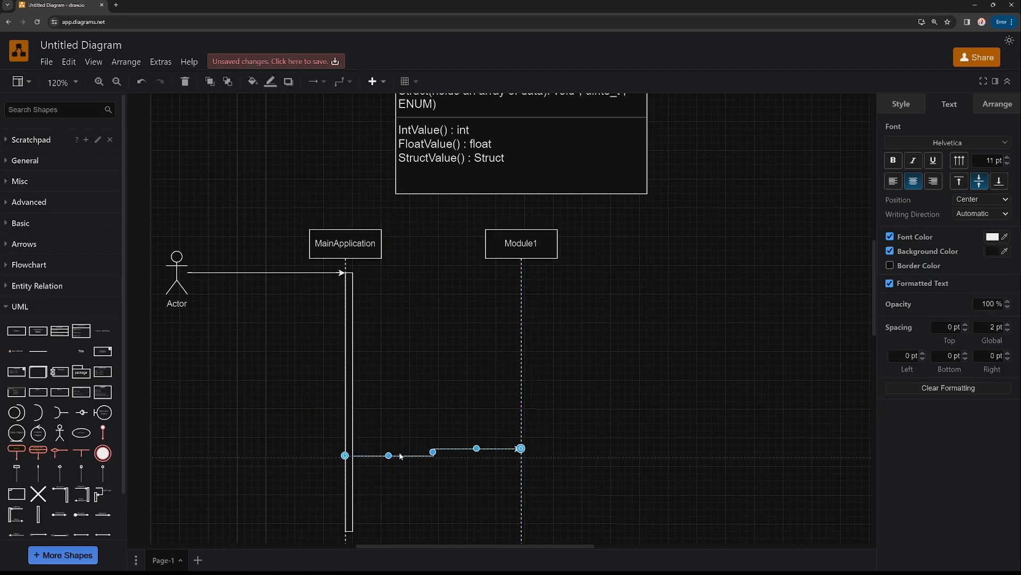
{"action": "left_click_drag", "start_coordinate": [359, 455], "coordinate": [395, 271]}
{"action": "left_click_drag", "start_coordinate": [477, 449], "coordinate": [474, 272]}
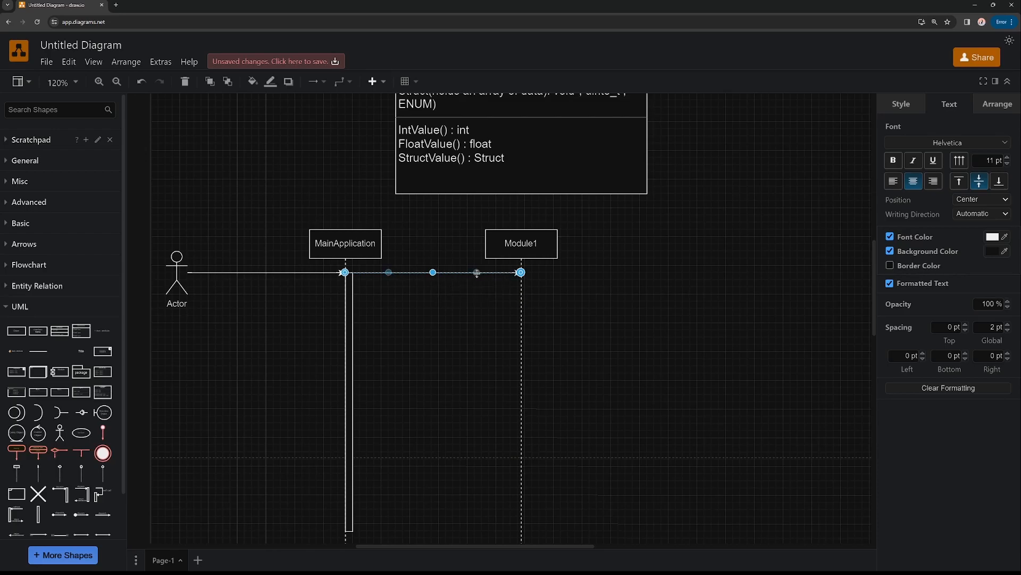
Step: Change the line style of the arrow from MainApplication to Module1 from solid to dashed
{"action": "left_click", "coordinate": [413, 292]}
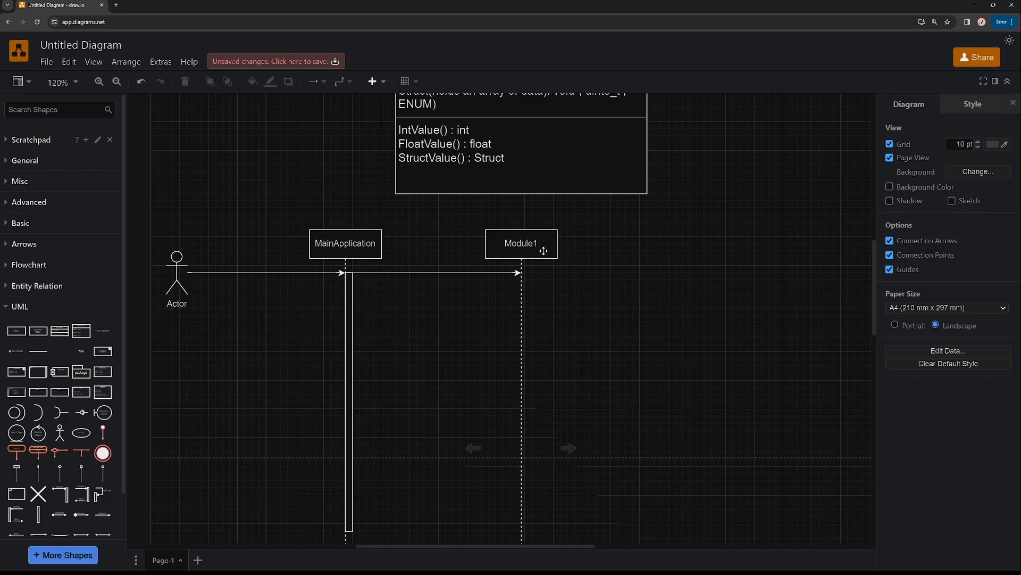
{"action": "left_click", "coordinate": [418, 273]}
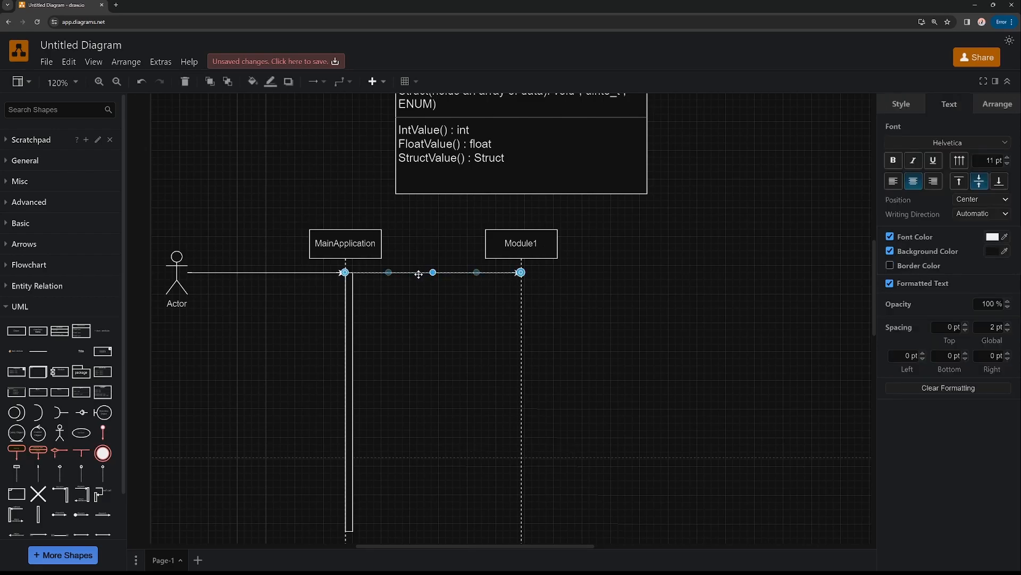
{"action": "left_click", "coordinate": [444, 290]}
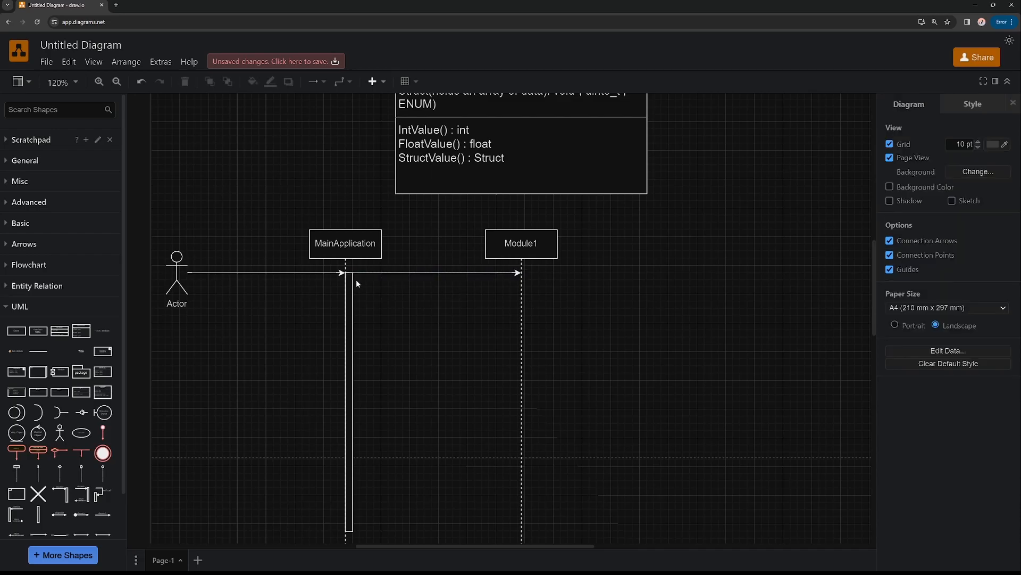
{"action": "left_click", "coordinate": [421, 272]}
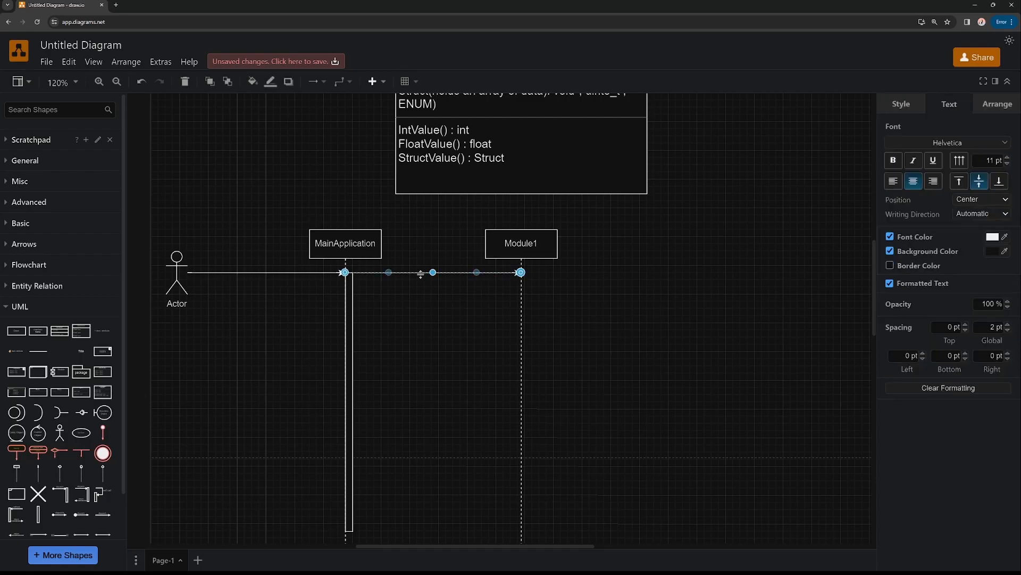
{"action": "left_click", "coordinate": [905, 108]}
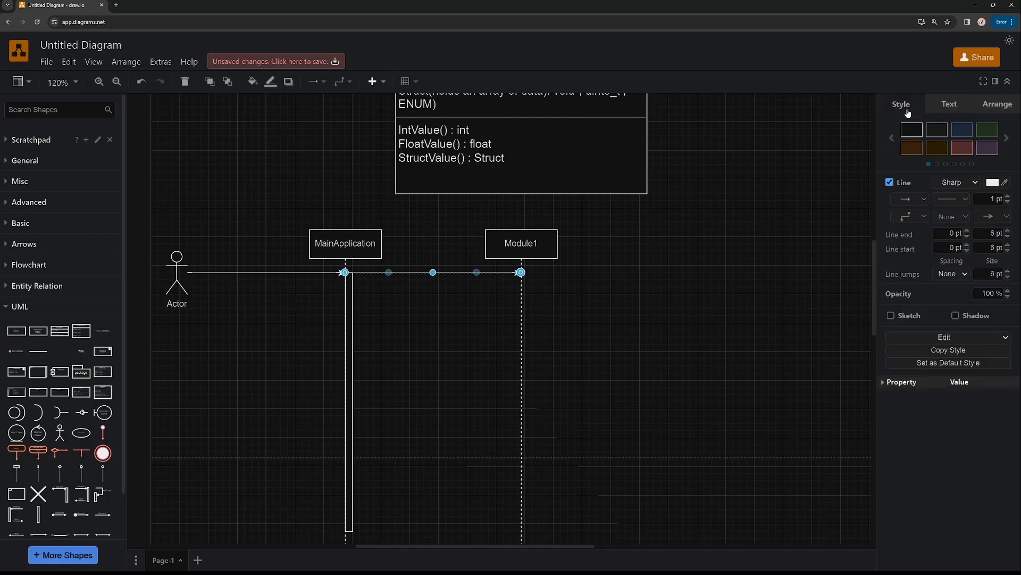
{"action": "left_click", "coordinate": [946, 200]}
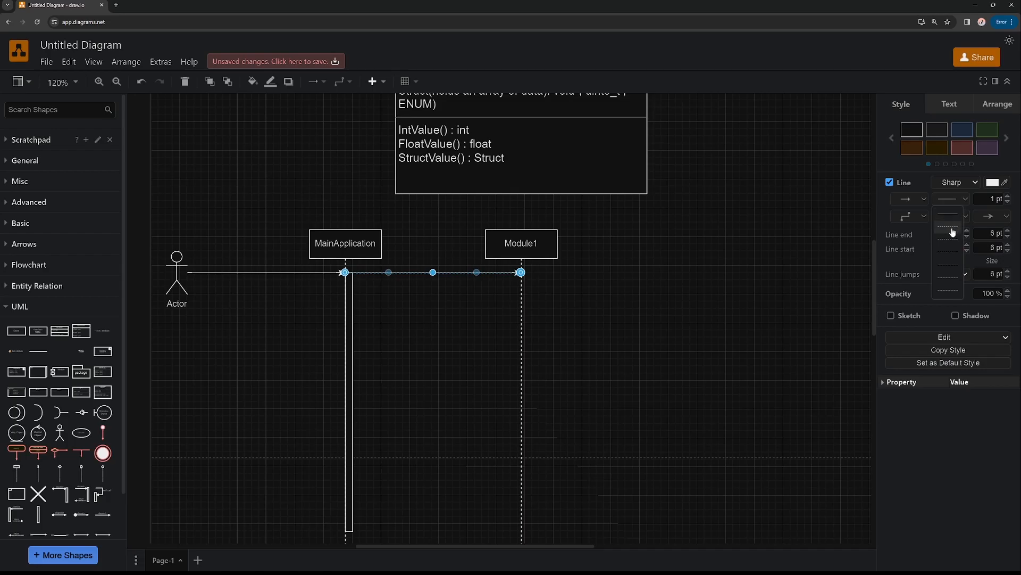
{"action": "left_click", "coordinate": [952, 232]}
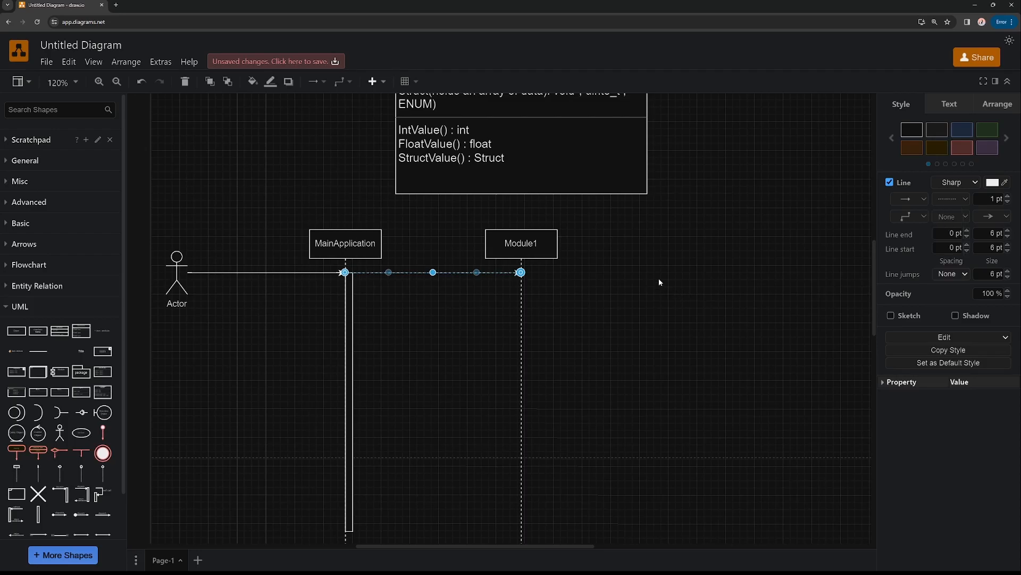
{"action": "left_click", "coordinate": [498, 276]}
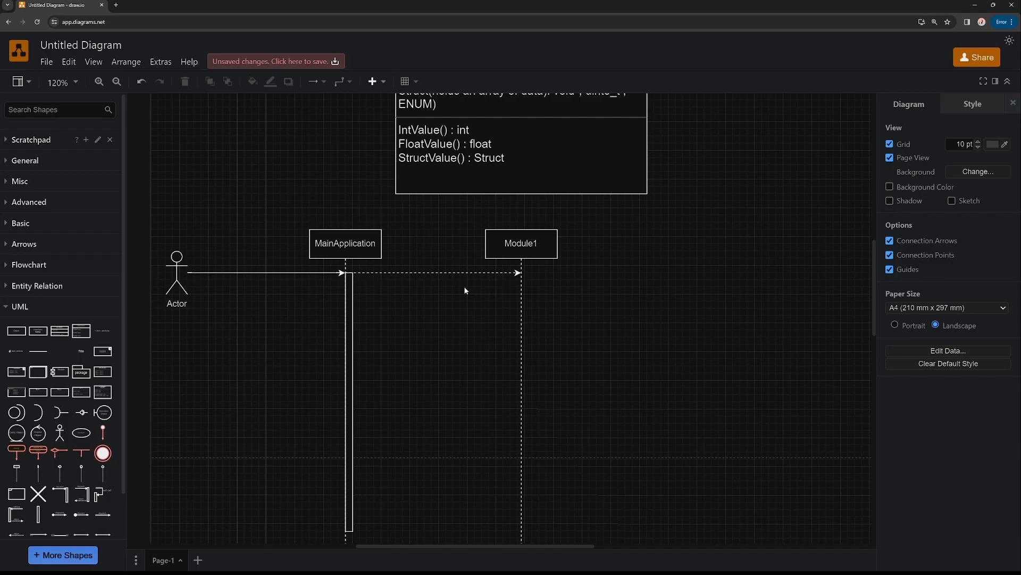
Step: Place a synchronous invocation on the Module1 lifeline below the dashed arrow and attach its dispatch and return arrows to the MainApplication activation bar
{"action": "left_click", "coordinate": [351, 312]}
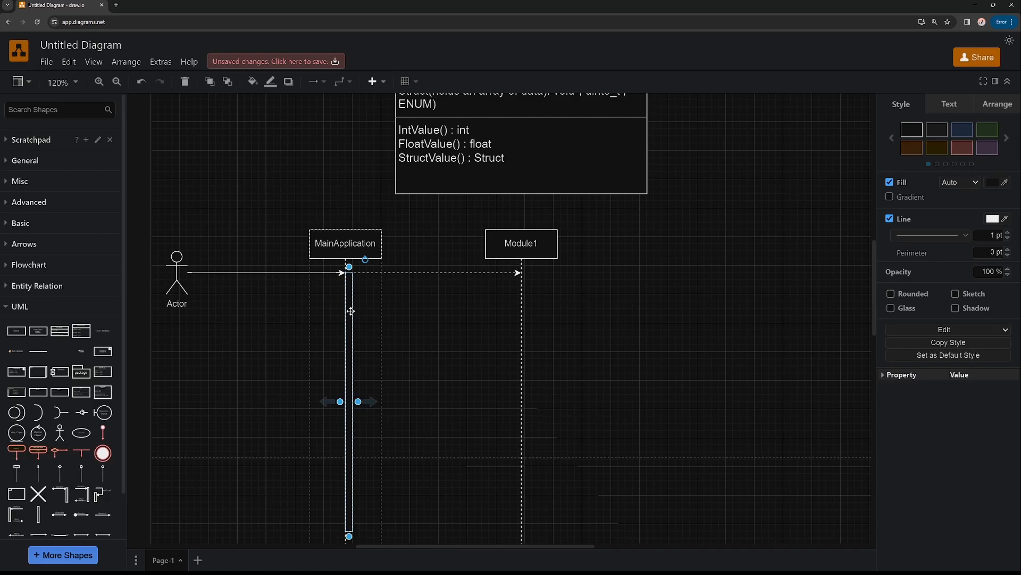
{"action": "scroll", "coordinate": [351, 311], "scroll_direction": "up", "scroll_amount": 5}
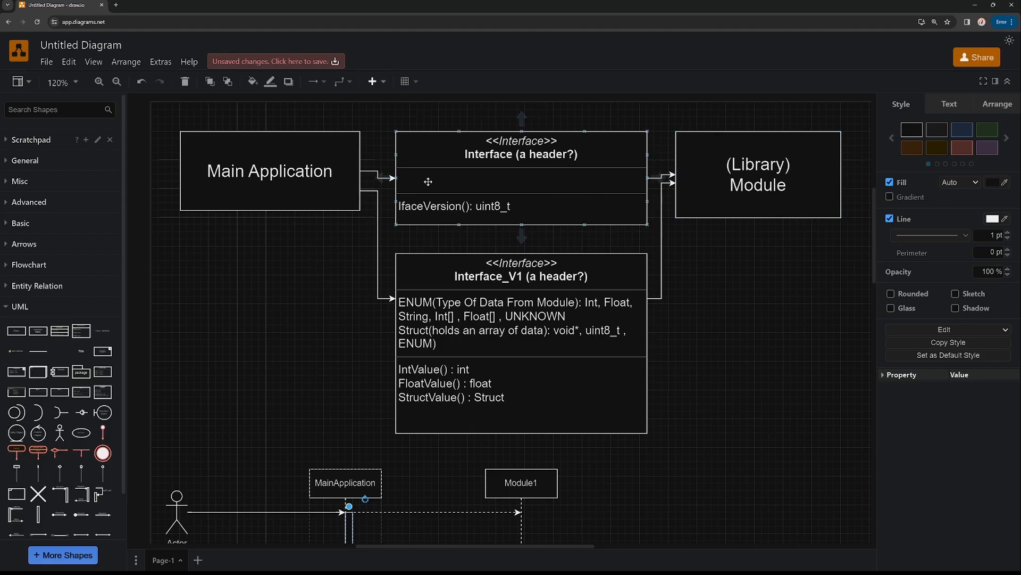
{"action": "scroll", "coordinate": [469, 223], "scroll_direction": "down", "scroll_amount": 1}
{"action": "scroll", "coordinate": [468, 220], "scroll_direction": "down", "scroll_amount": 6}
{"action": "left_click", "coordinate": [392, 356]}
{"action": "scroll", "coordinate": [83, 456], "scroll_direction": "down", "scroll_amount": 1}
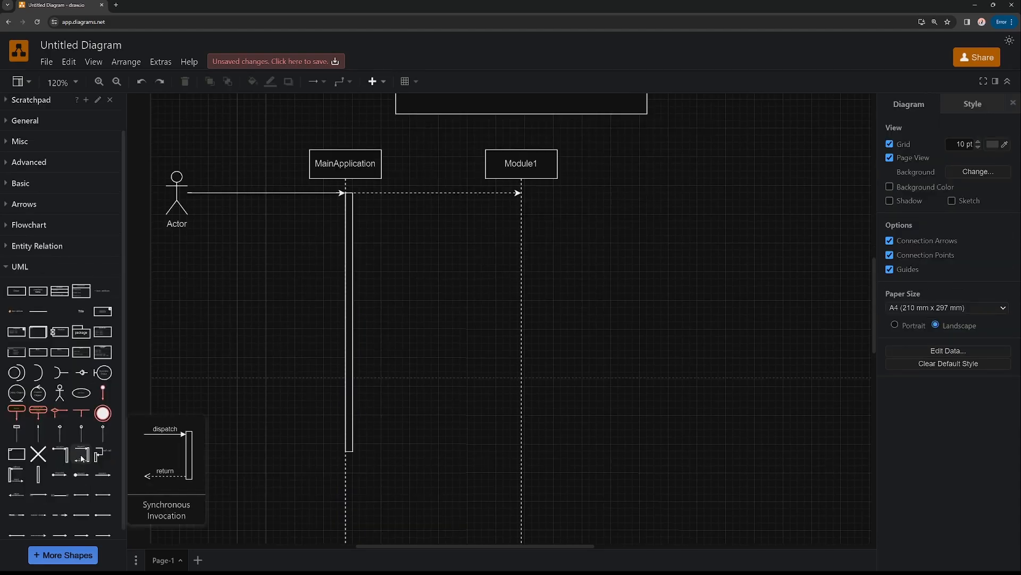
{"action": "left_click_drag", "start_coordinate": [82, 456], "coordinate": [353, 217]}
{"action": "left_click", "coordinate": [464, 213]}
{"action": "left_click", "coordinate": [465, 217]}
{"action": "left_click", "coordinate": [475, 268]}
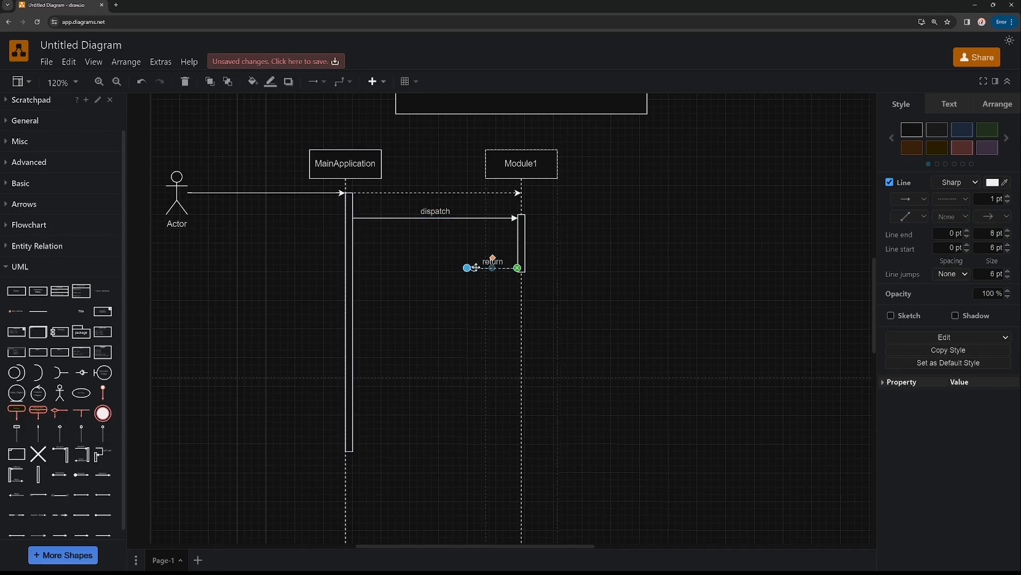
{"action": "left_click_drag", "start_coordinate": [467, 267], "coordinate": [355, 266]}
{"action": "left_click", "coordinate": [421, 234]}
Step: Replace the dispatch arrow's label with Calls "IfaceVersion"
{"action": "double_click", "coordinate": [436, 212]}
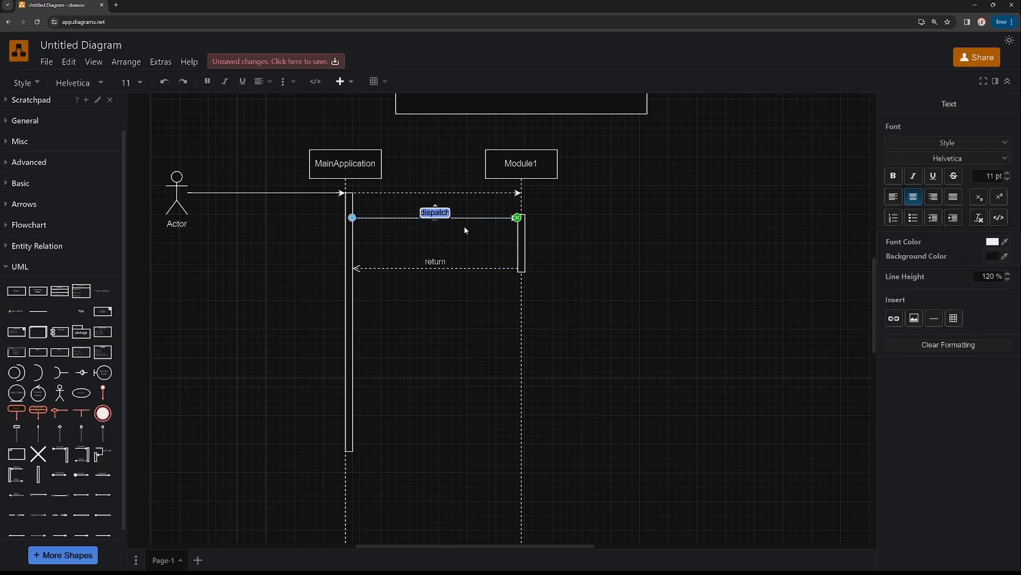
{"action": "key", "text": "Right"}
{"action": "key", "text": "ctrl+a"}
{"action": "key", "text": "BackSpace"}
{"action": "type", "text": "Calls \"IfaceVersion\""}
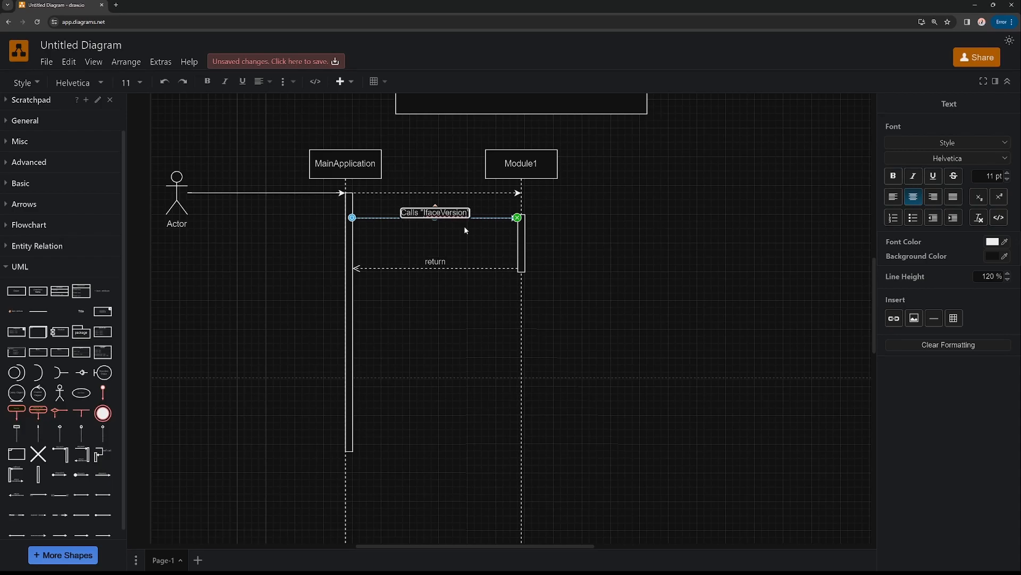
{"action": "left_click", "coordinate": [464, 227]}
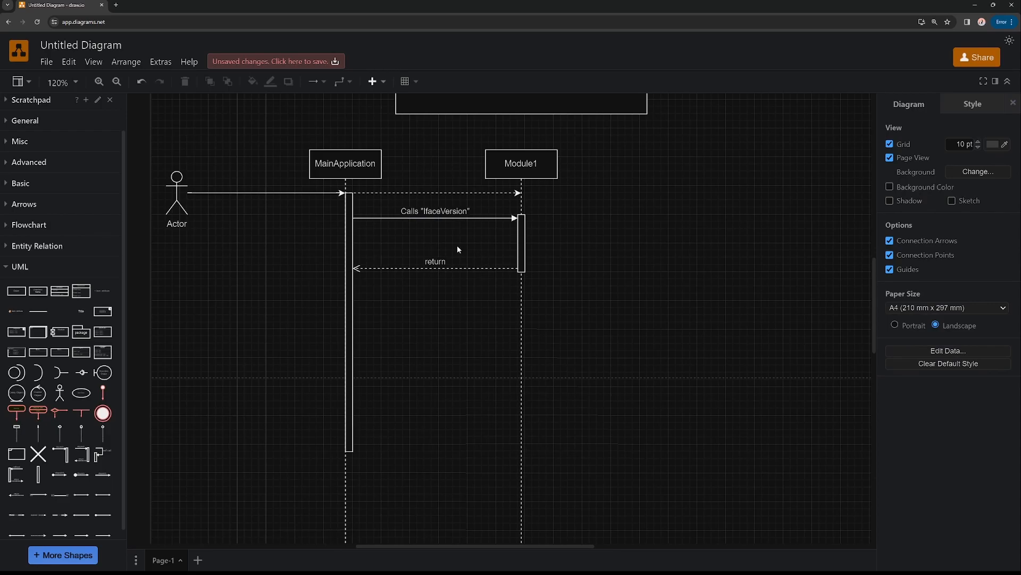
{"action": "scroll", "coordinate": [456, 255], "scroll_direction": "up", "scroll_amount": 1}
{"action": "left_click", "coordinate": [446, 303]}
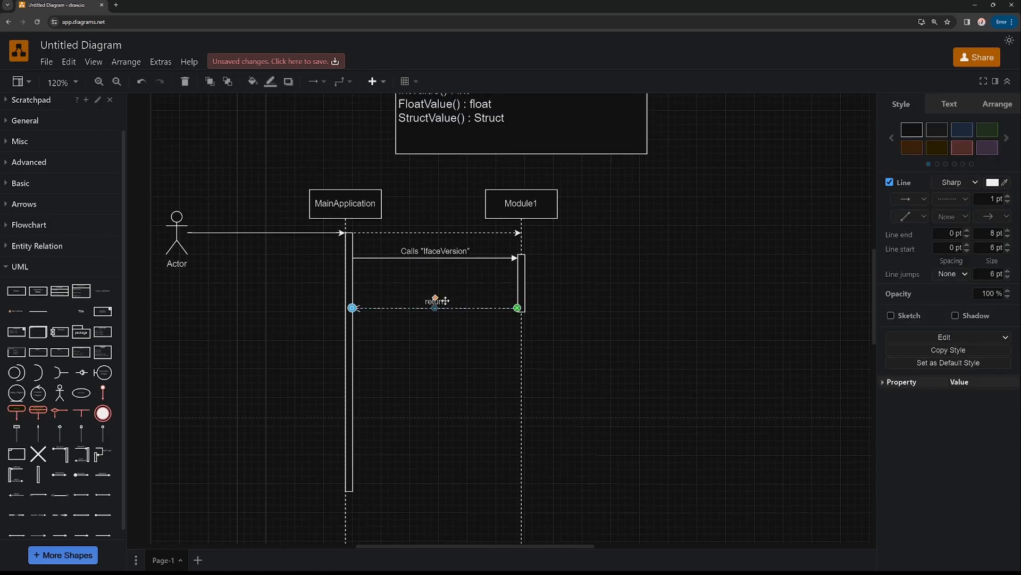
{"action": "double_click", "coordinate": [446, 301]}
{"action": "left_click", "coordinate": [438, 328]}
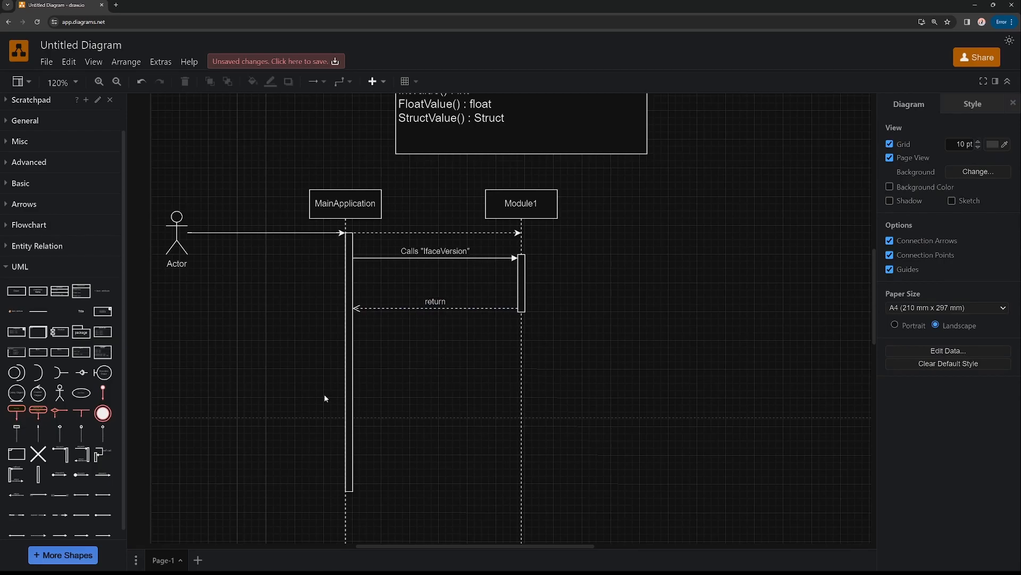
Step: Place a UML frame below the return arrow and widen it across the MainApplication and Module1 lifelines
{"action": "scroll", "coordinate": [274, 372], "scroll_direction": "down", "scroll_amount": 2}
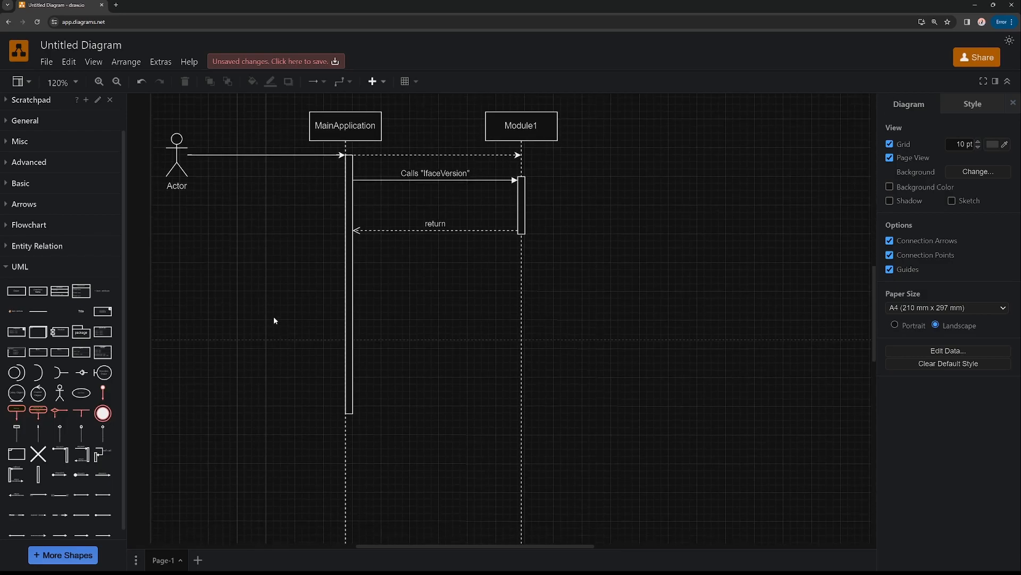
{"action": "mouse_move", "coordinate": [16, 458]}
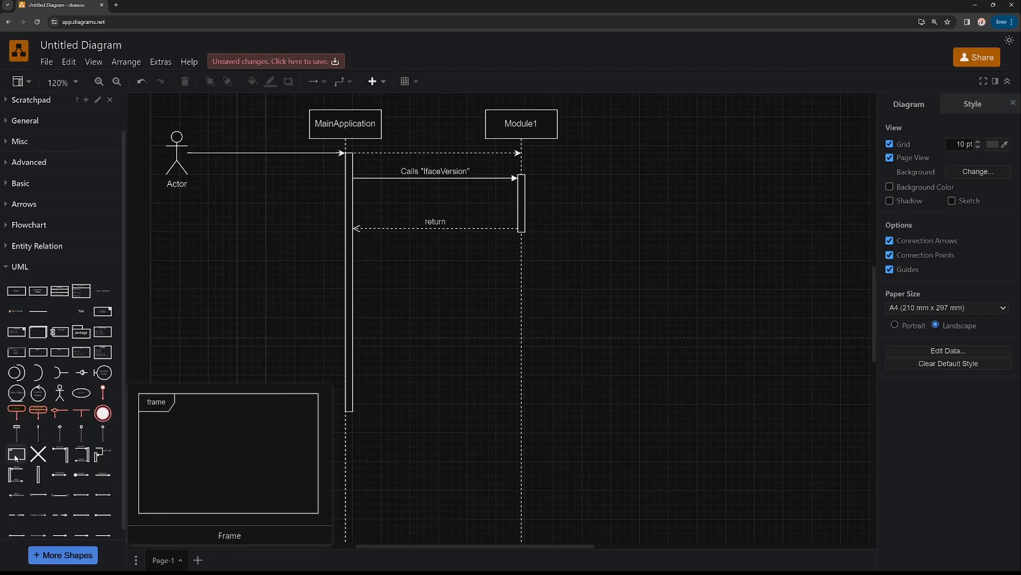
{"action": "left_click_drag", "start_coordinate": [16, 457], "coordinate": [213, 246]}
{"action": "left_click_drag", "start_coordinate": [425, 318], "coordinate": [610, 319]}
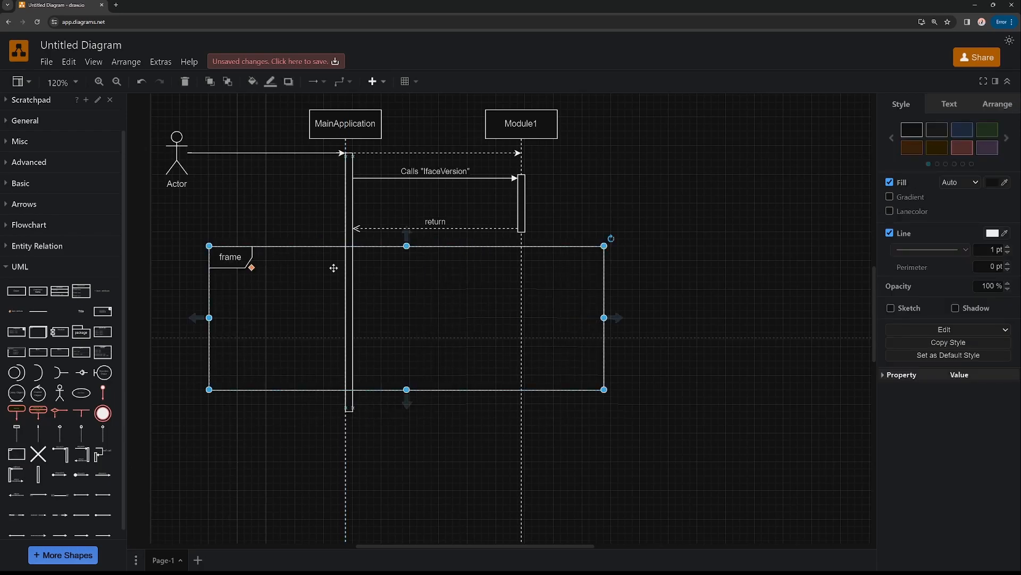
Step: Retitle the frame "A loop" with "(While application is running)" on a second line
{"action": "double_click", "coordinate": [234, 257]}
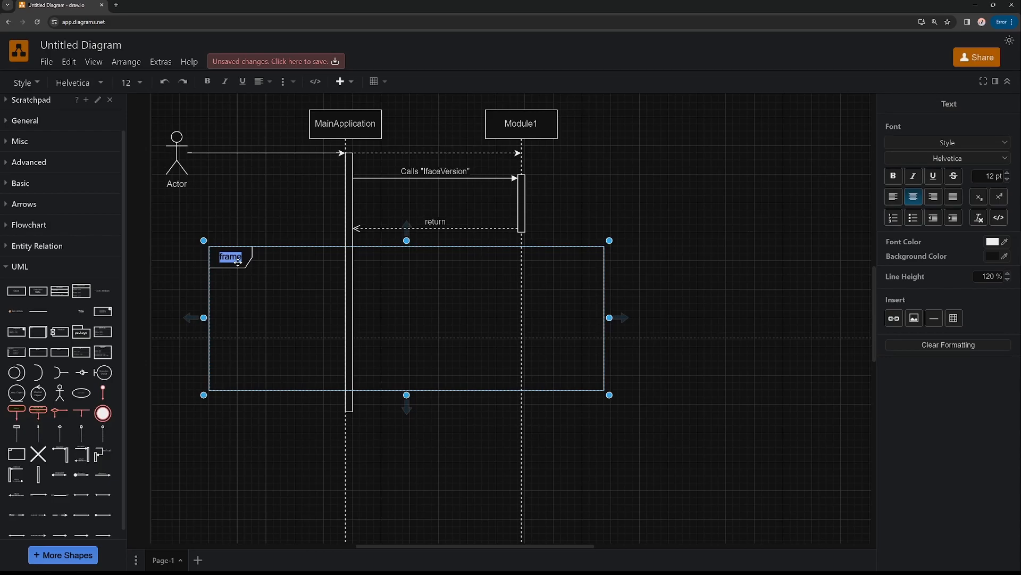
{"action": "type", "text": "While loo"}
{"action": "type", "text": "p"}
{"action": "key", "text": "Return"}
{"action": "key", "text": "Up"}
{"action": "key", "text": "shift+Home"}
{"action": "type", "text": "A loop (While use"}
{"action": "key", "text": "BackSpace"}
{"action": "key", "text": "BackSpace"}
{"action": "key", "text": "BackSpace"}
{"action": "type", "text": "application)"}
{"action": "key", "text": "Left"}
{"action": "type", "text": "is running"}
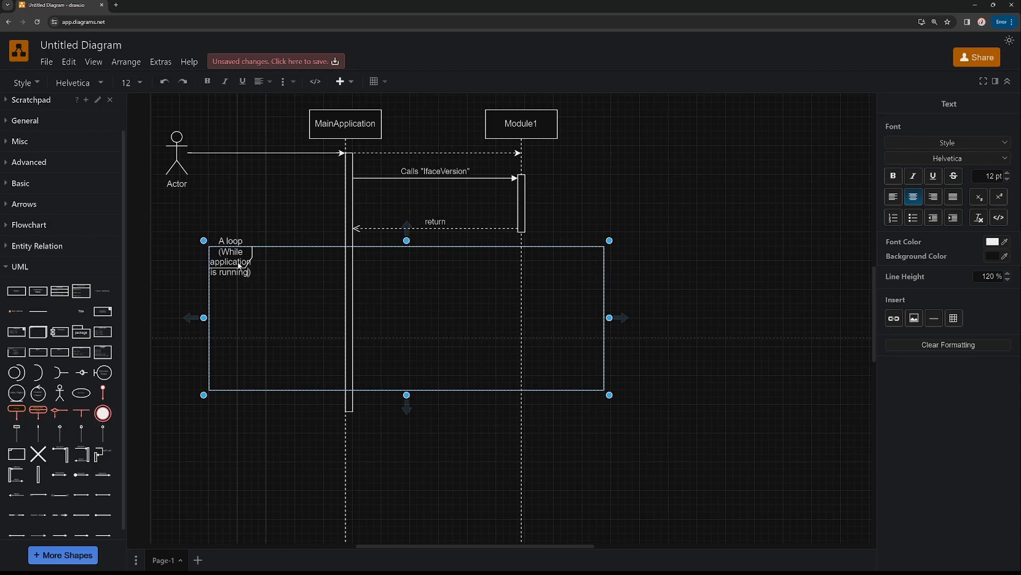
{"action": "left_click", "coordinate": [293, 282]}
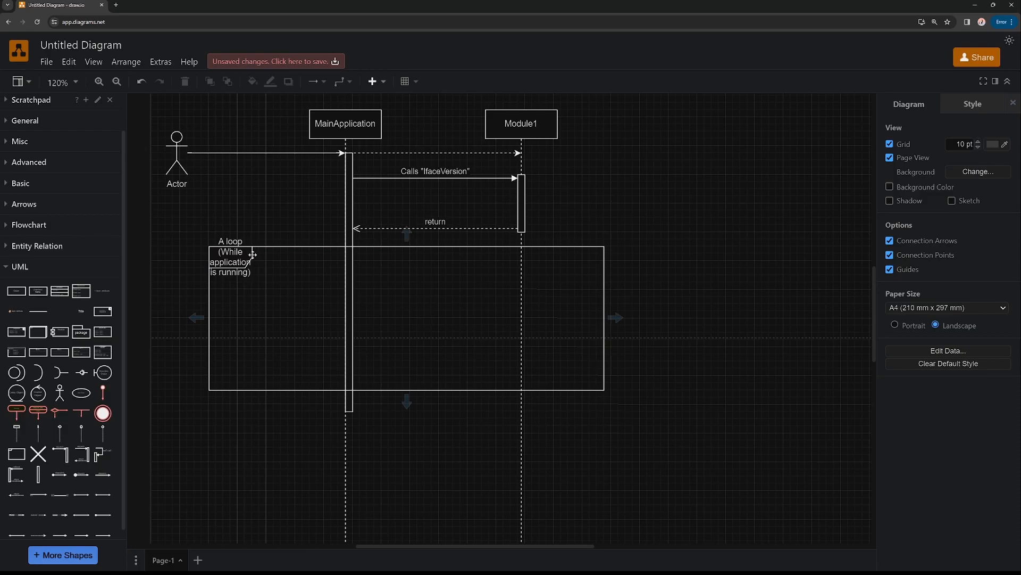
Step: Widen the loop frame's title tab to fit its text in two lines and extend the frame slightly outward on both sides
{"action": "left_click", "coordinate": [252, 255]}
{"action": "left_click_drag", "start_coordinate": [252, 268], "coordinate": [339, 272]}
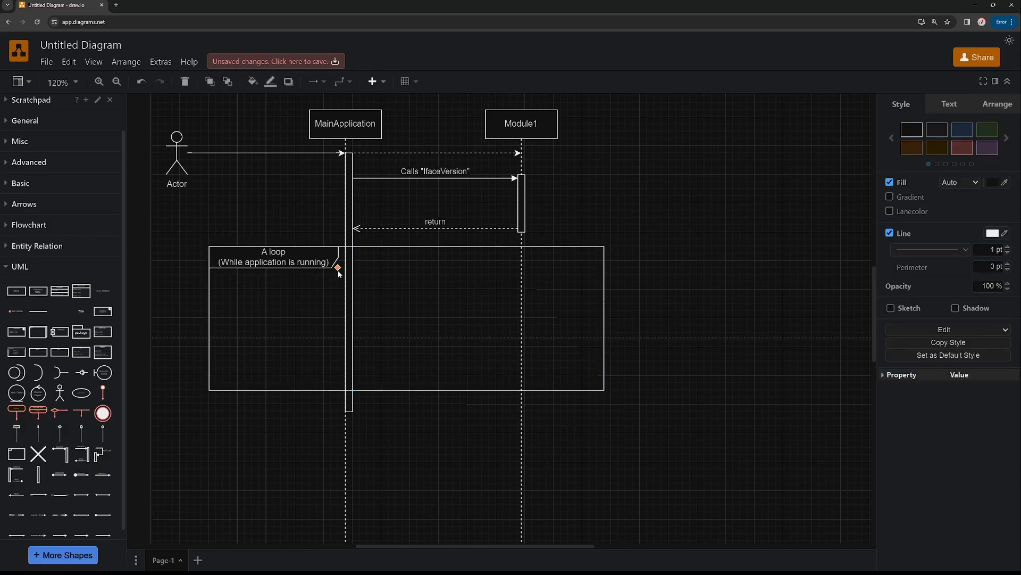
{"action": "left_click_drag", "start_coordinate": [209, 283], "coordinate": [188, 284]}
{"action": "left_click_drag", "start_coordinate": [590, 318], "coordinate": [618, 317]}
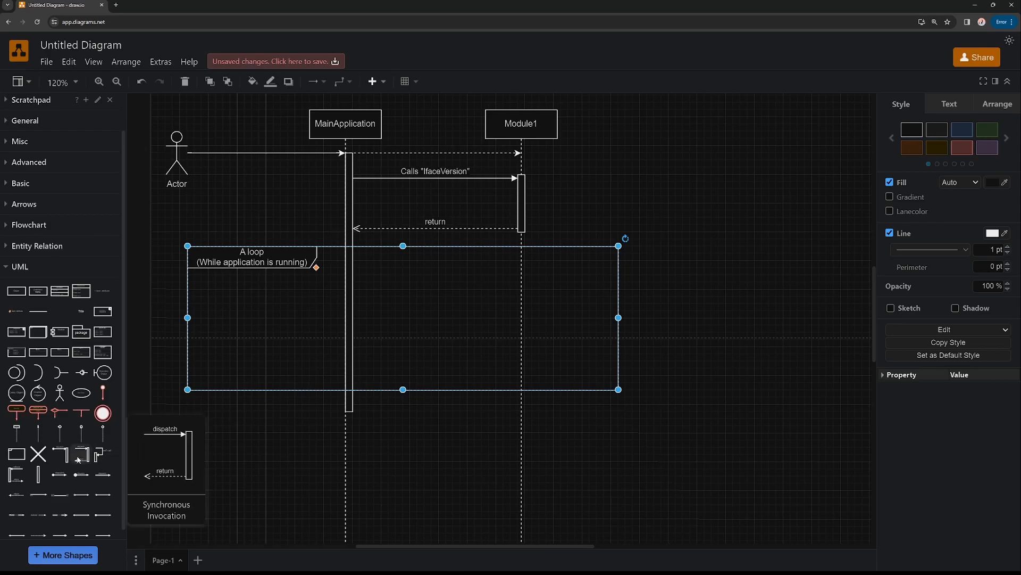
Step: Place a synchronous invocation on the Module1 lifeline inside the loop frame and attach its dispatch arrow to the MainApplication activation bar
{"action": "left_click_drag", "start_coordinate": [81, 454], "coordinate": [470, 274]}
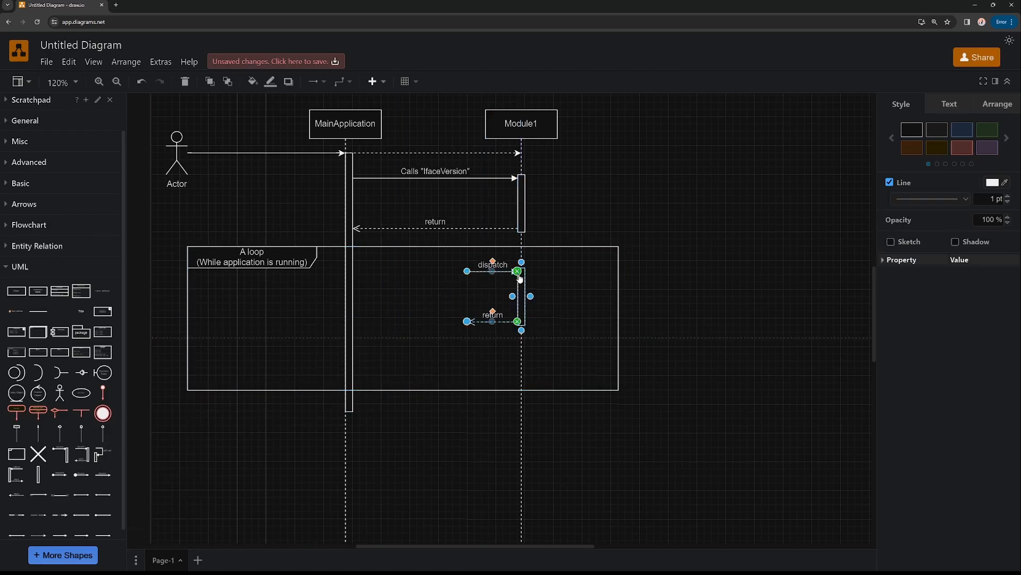
{"action": "left_click_drag", "start_coordinate": [467, 273], "coordinate": [369, 265]}
{"action": "key", "text": "ctrl+z"}
{"action": "left_click", "coordinate": [523, 286]}
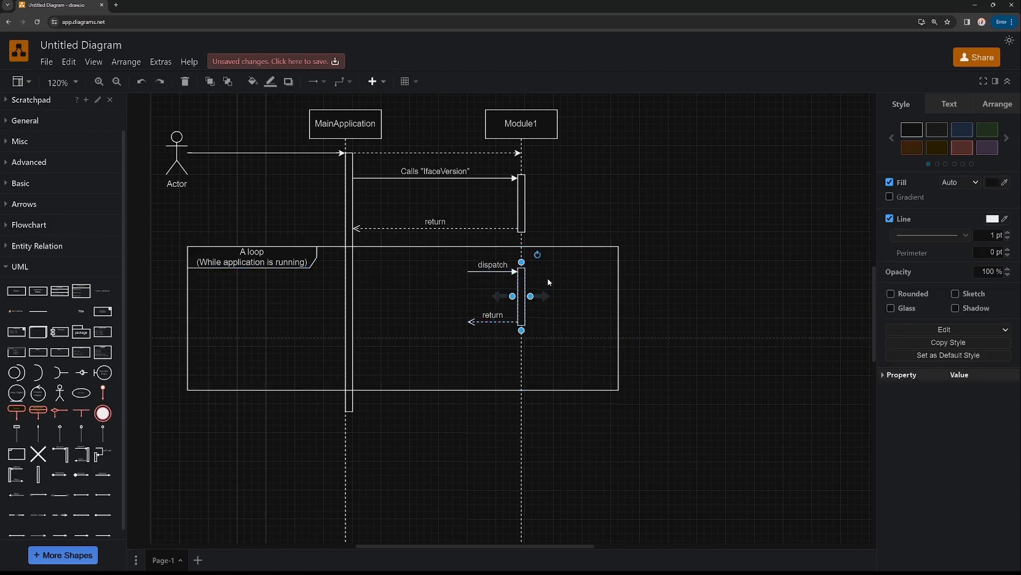
{"action": "left_click", "coordinate": [548, 278]}
{"action": "left_click", "coordinate": [521, 283]}
{"action": "left_click", "coordinate": [496, 272]}
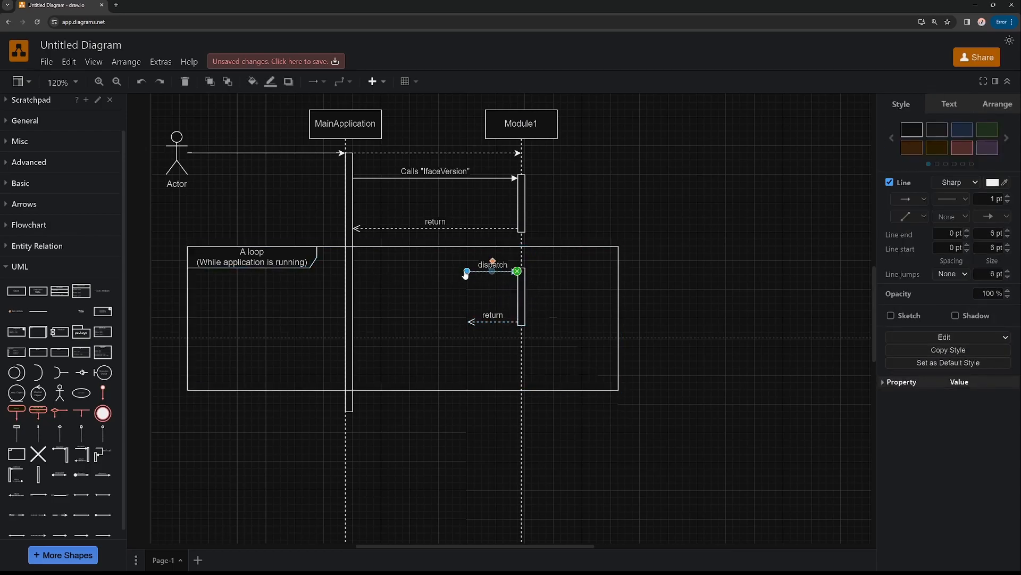
{"action": "left_click_drag", "start_coordinate": [465, 274], "coordinate": [349, 266]}
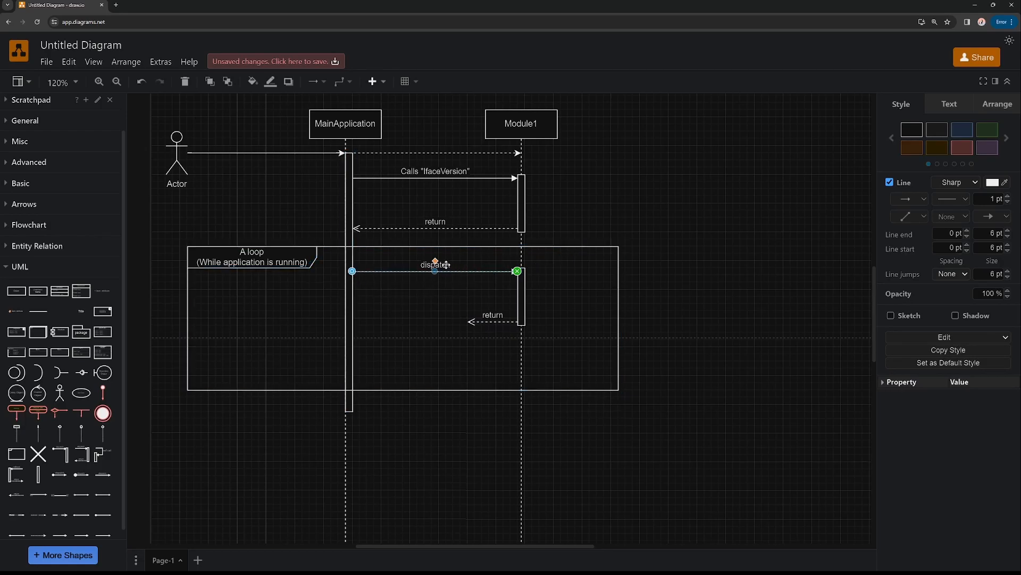
{"action": "left_click", "coordinate": [443, 305]}
{"action": "double_click", "coordinate": [445, 265]}
{"action": "scroll", "coordinate": [451, 309], "scroll_direction": "up", "scroll_amount": 5}
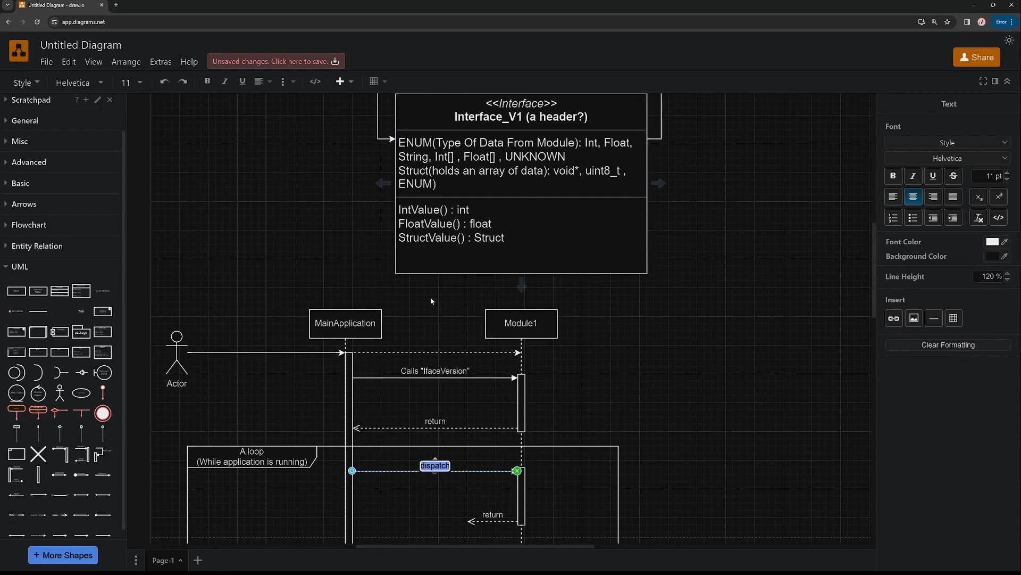
{"action": "scroll", "coordinate": [432, 310], "scroll_direction": "down", "scroll_amount": 1}
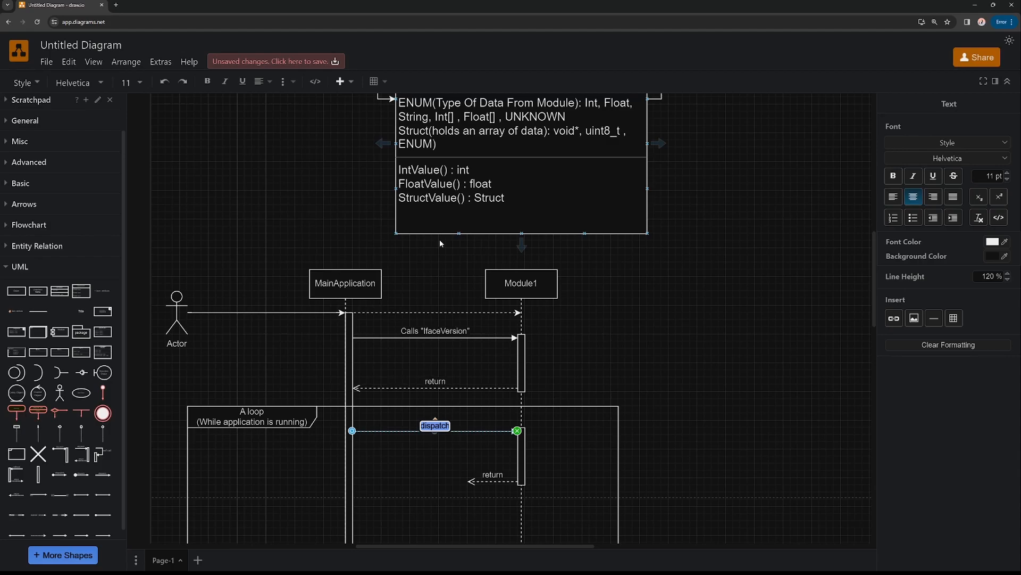
Step: Add the method "TypeOfValue() : ENUM" below StructValue() in the Interface_V1 box
{"action": "left_click", "coordinate": [446, 217]}
{"action": "double_click", "coordinate": [522, 206]}
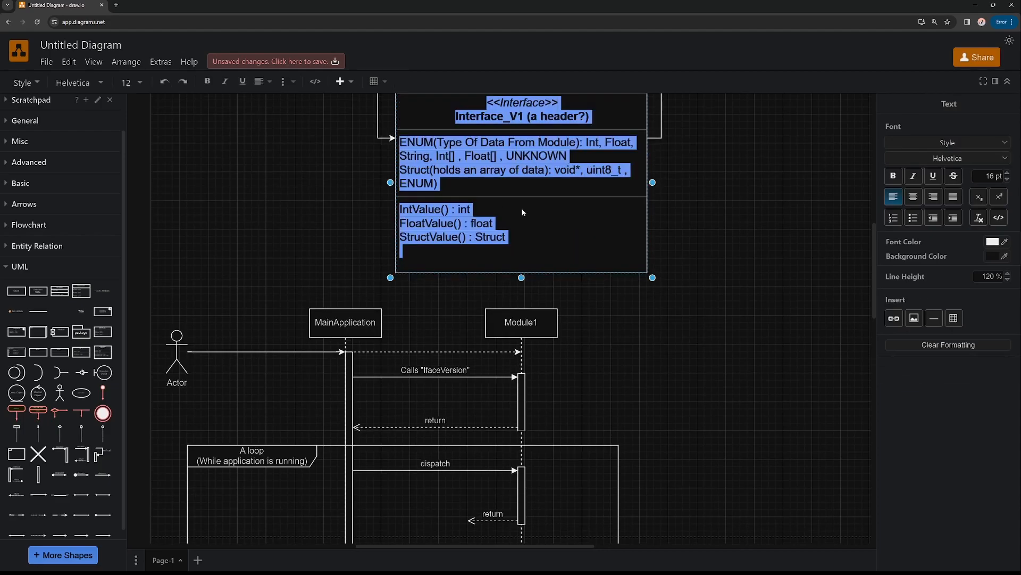
{"action": "left_click", "coordinate": [527, 264]}
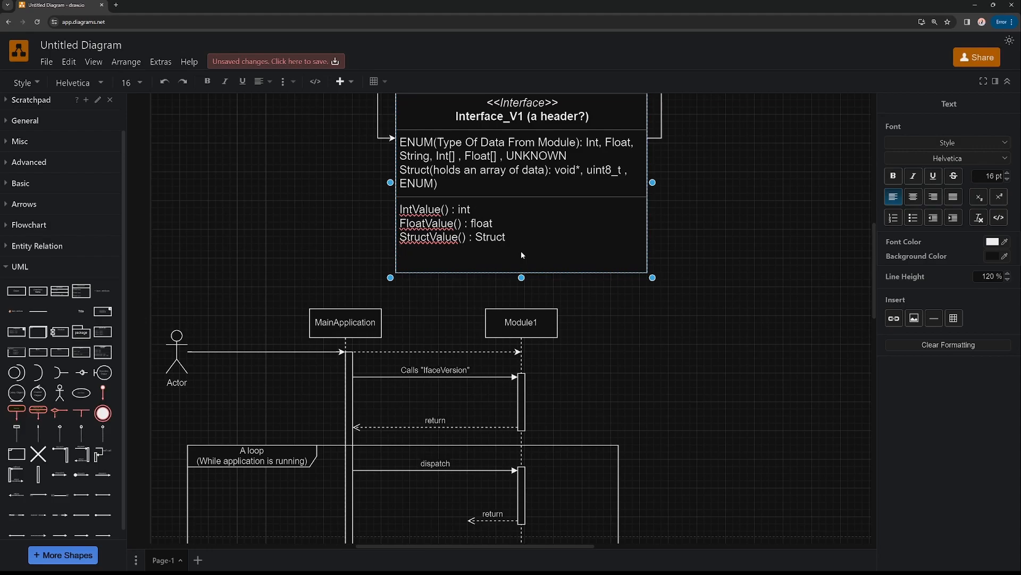
{"action": "type", "text": "TypeOfValue() ;"}
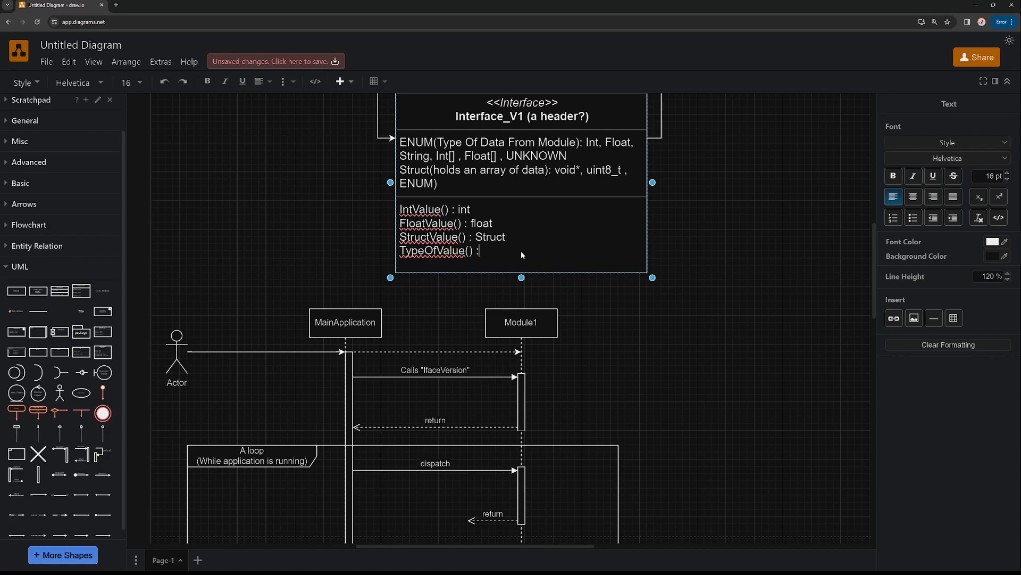
{"action": "type", "text": " ENUM"}
{"action": "left_click", "coordinate": [598, 344]}
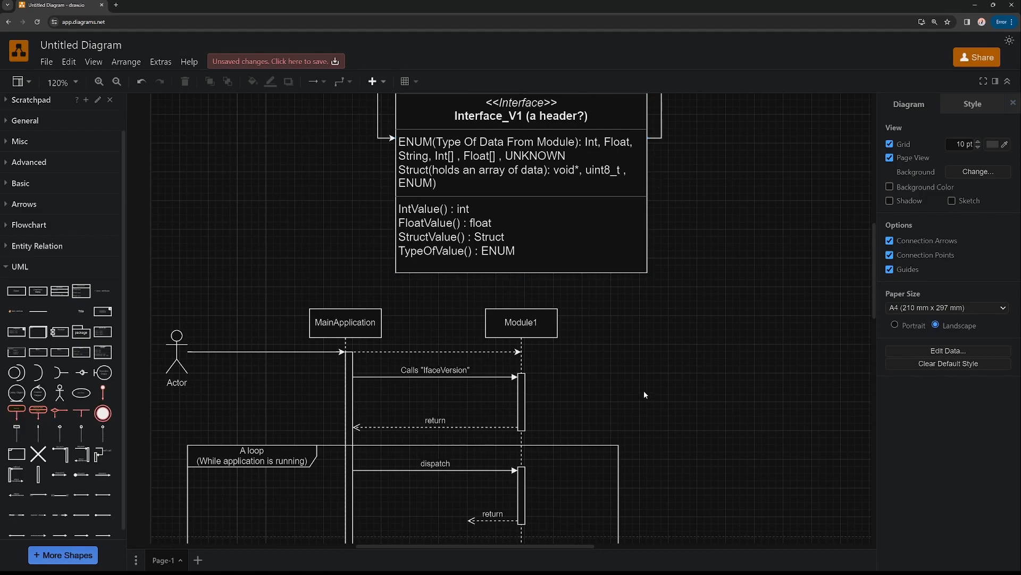
Step: Move the loop frame with its dispatch and return messages further down, leaving room below the IfaceVersion call
{"action": "scroll", "coordinate": [626, 310], "scroll_direction": "down", "scroll_amount": 3}
{"action": "scroll", "coordinate": [633, 290], "scroll_direction": "down", "scroll_amount": 2}
{"action": "left_click_drag", "start_coordinate": [158, 192], "coordinate": [702, 413]}
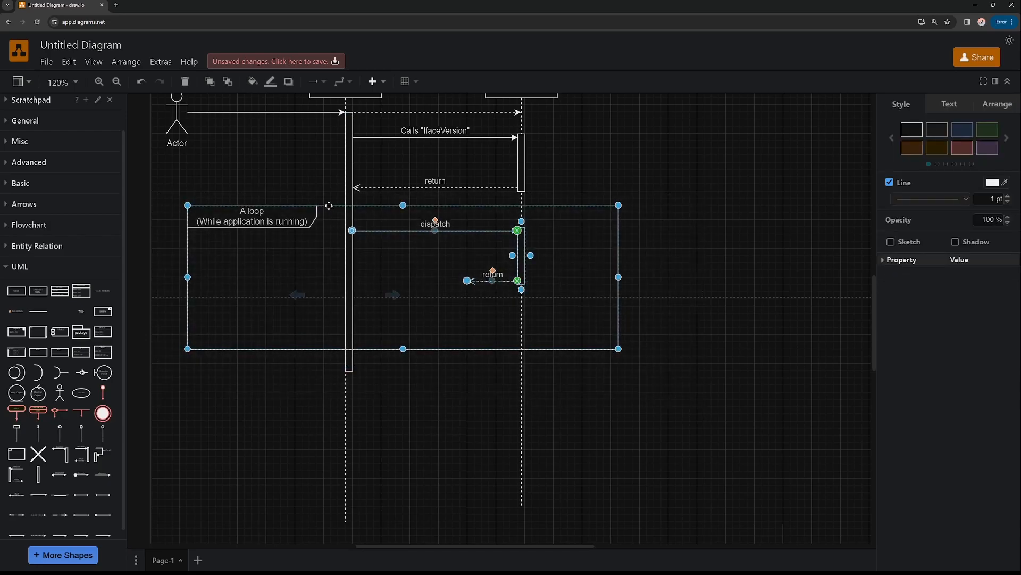
{"action": "left_click_drag", "start_coordinate": [328, 206], "coordinate": [325, 327]}
{"action": "left_click", "coordinate": [344, 270]}
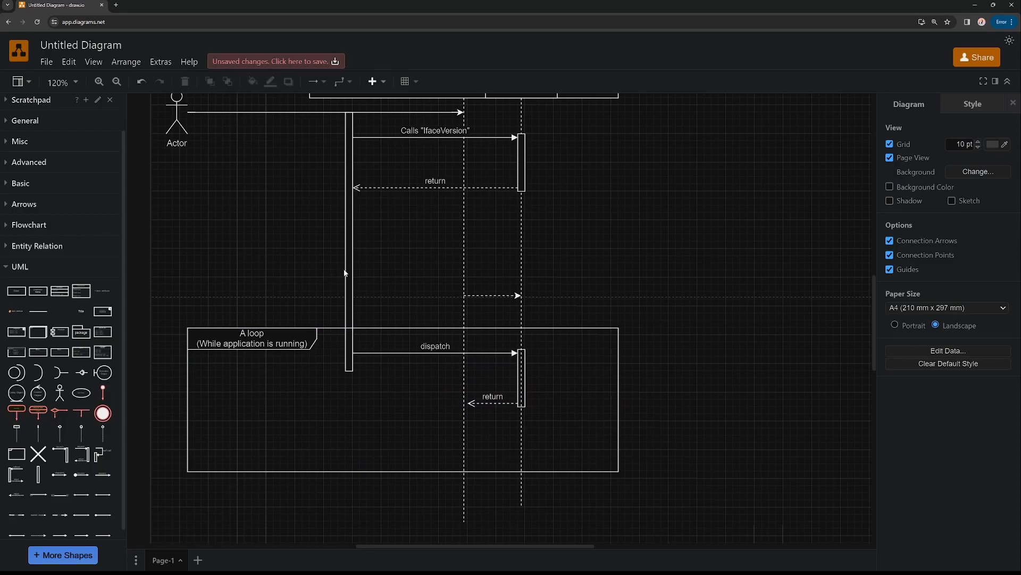
Step: Extend the MainApplication activation bar downward so it runs past the lower edge of the loop frame
{"action": "left_click", "coordinate": [345, 270]}
{"action": "left_click_drag", "start_coordinate": [349, 372], "coordinate": [355, 508]}
{"action": "scroll", "coordinate": [299, 273], "scroll_direction": "up", "scroll_amount": 1}
{"action": "left_click", "coordinate": [302, 276]}
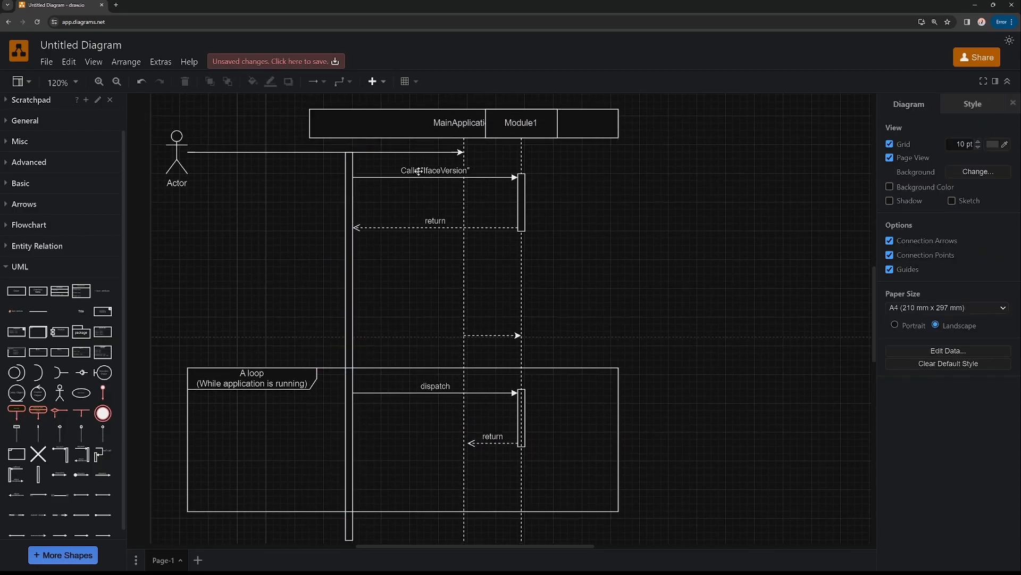
{"action": "left_click", "coordinate": [522, 201]}
{"action": "left_click", "coordinate": [533, 260]}
{"action": "left_click", "coordinate": [522, 213]}
{"action": "left_click_drag", "start_coordinate": [523, 216], "coordinate": [521, 287]}
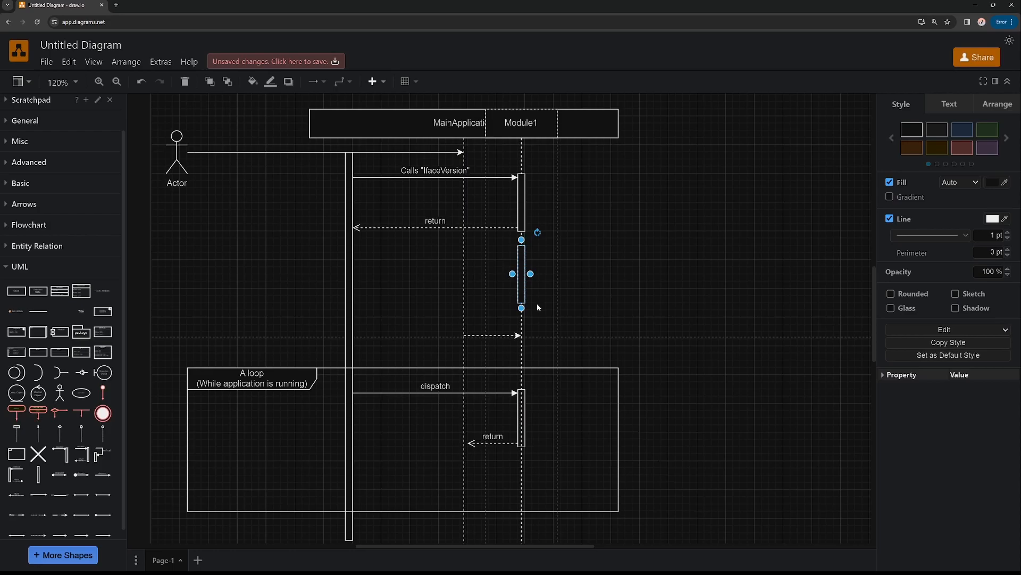
{"action": "key", "text": "ctrl+z"}
{"action": "left_click", "coordinate": [477, 258]}
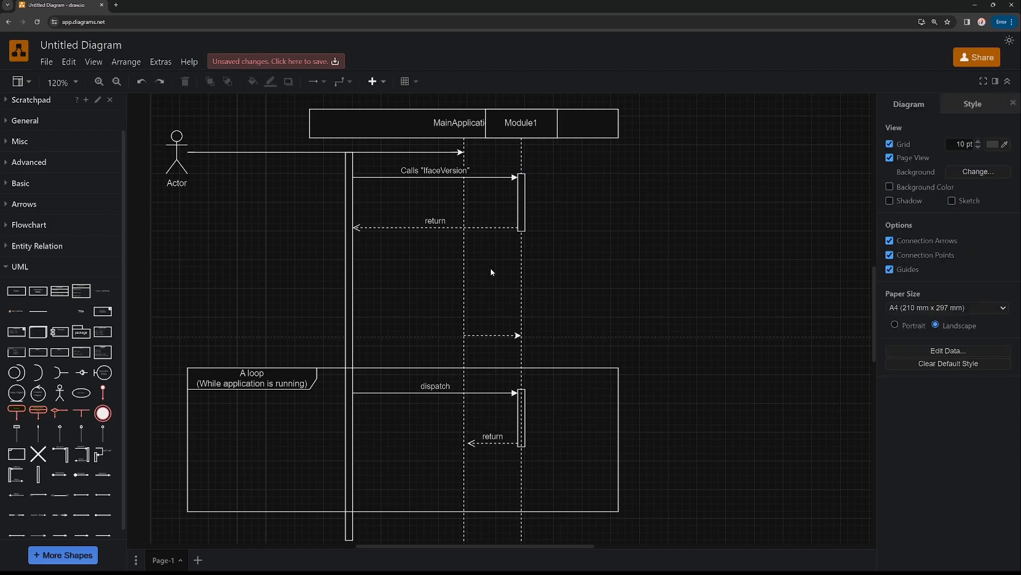
Step: Delete the stray dashed arrow between the lifelines and place a synchronous invocation on the Module1 lifeline below the IfaceVersion call
{"action": "left_click", "coordinate": [488, 335]}
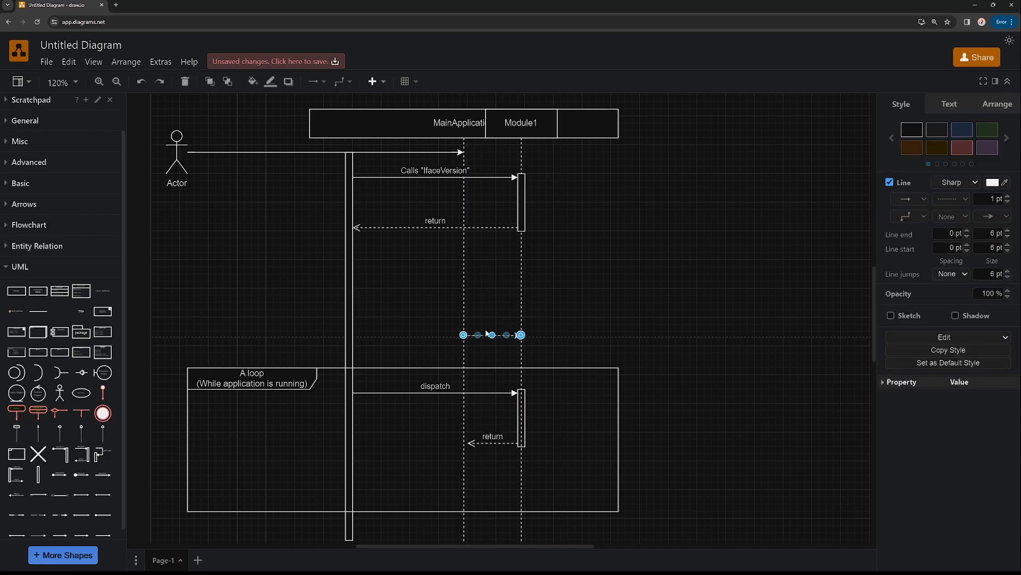
{"action": "key", "text": "Delete"}
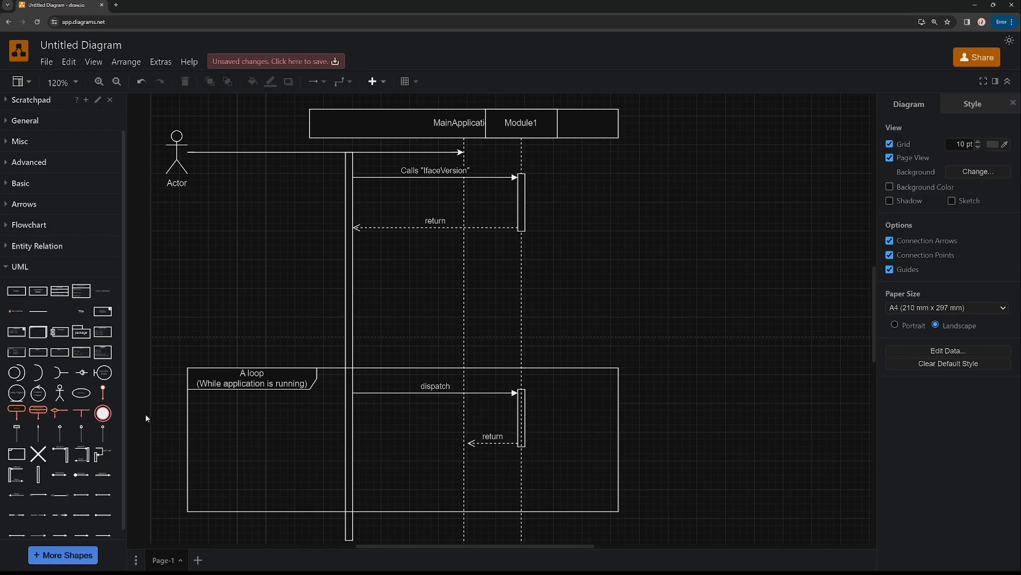
{"action": "left_click_drag", "start_coordinate": [81, 454], "coordinate": [520, 258]}
{"action": "left_click", "coordinate": [466, 260]}
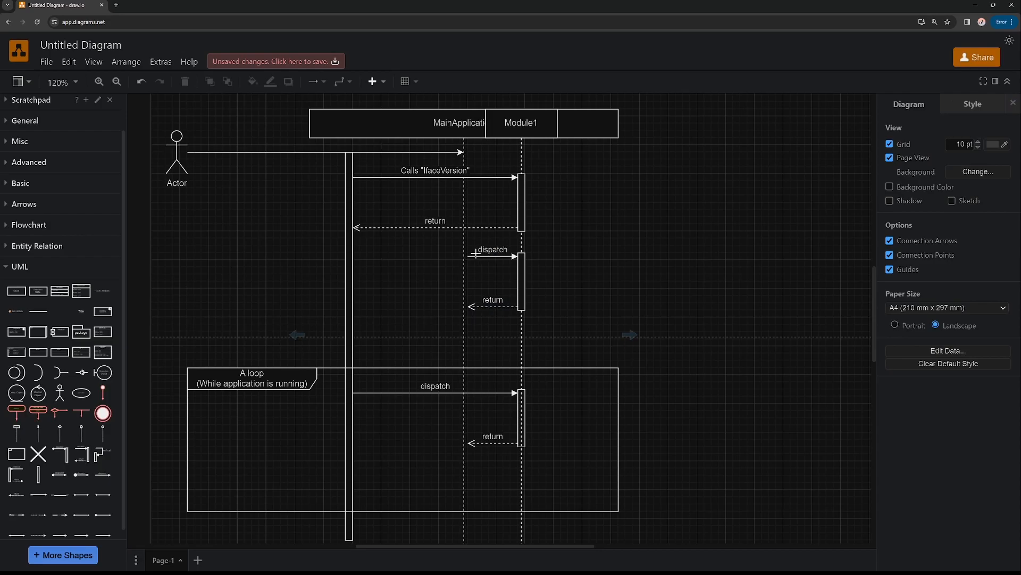
Step: Narrow the MainApplication lifeline so its header box fits the title and clears the Module1 header
{"action": "left_click", "coordinate": [410, 126]}
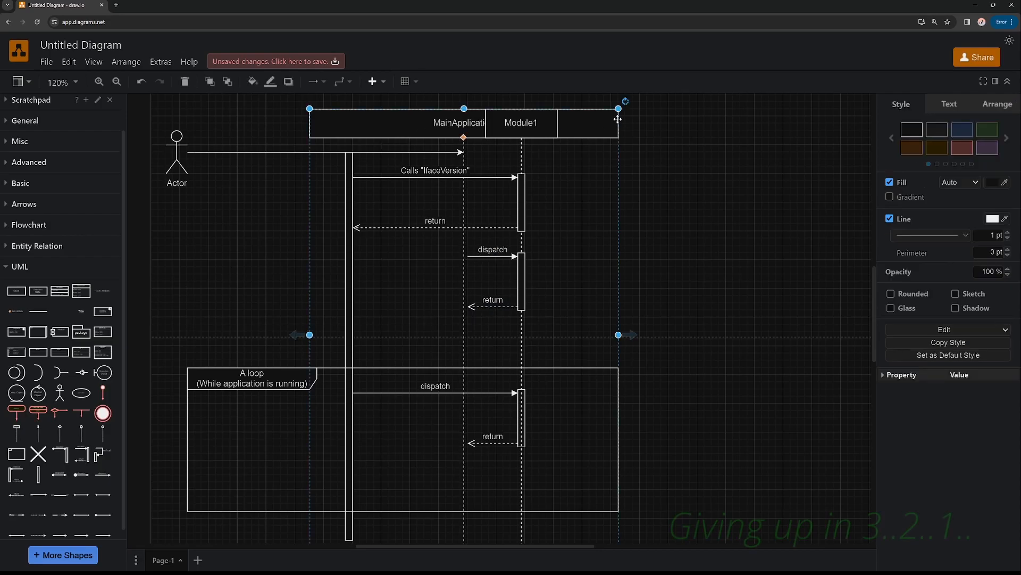
{"action": "left_click_drag", "start_coordinate": [618, 119], "coordinate": [403, 109]}
{"action": "key", "text": "ctrl+z"}
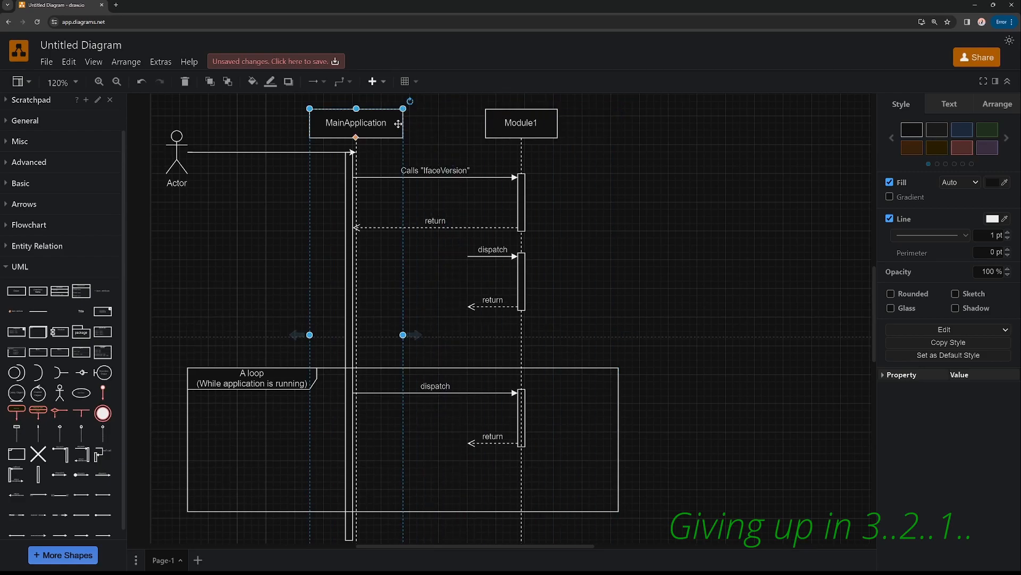
{"action": "left_click", "coordinate": [430, 124]}
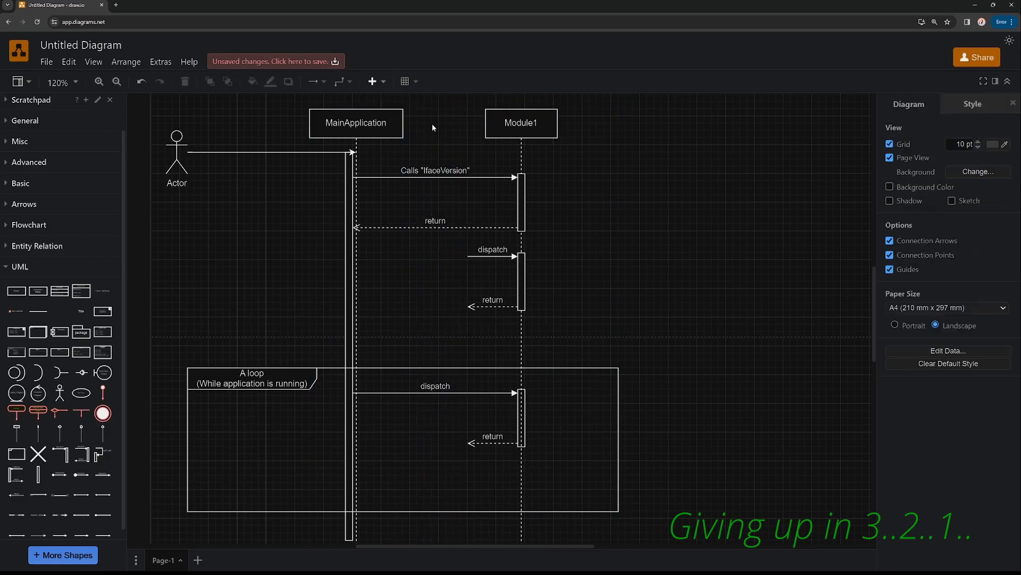
Step: Shift the MainApplication lifeline slightly right and center its activation bar on the dashed line
{"action": "left_click_drag", "start_coordinate": [371, 125], "coordinate": [371, 126]}
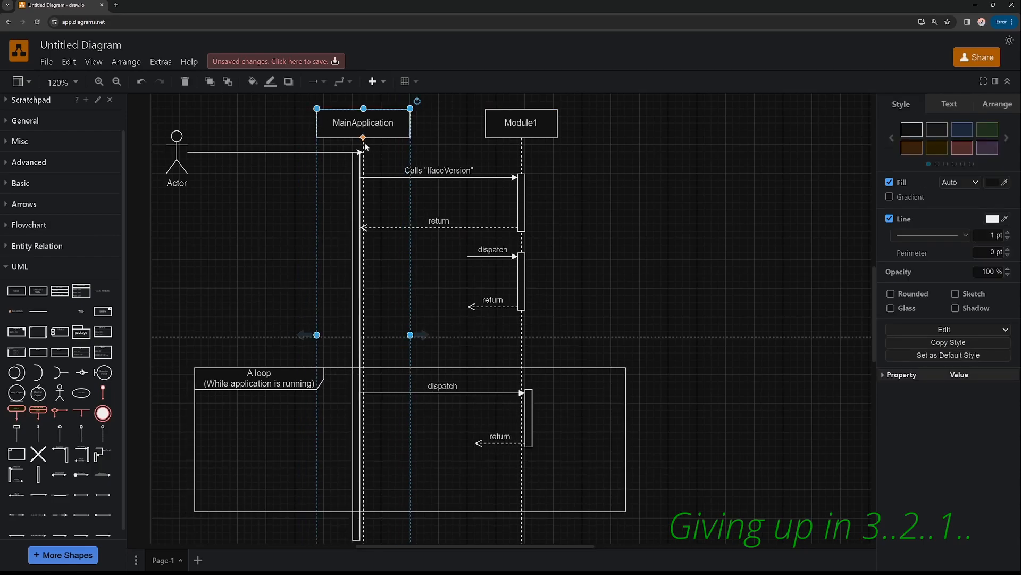
{"action": "left_click", "coordinate": [357, 165]}
{"action": "left_click_drag", "start_coordinate": [358, 181], "coordinate": [365, 181]}
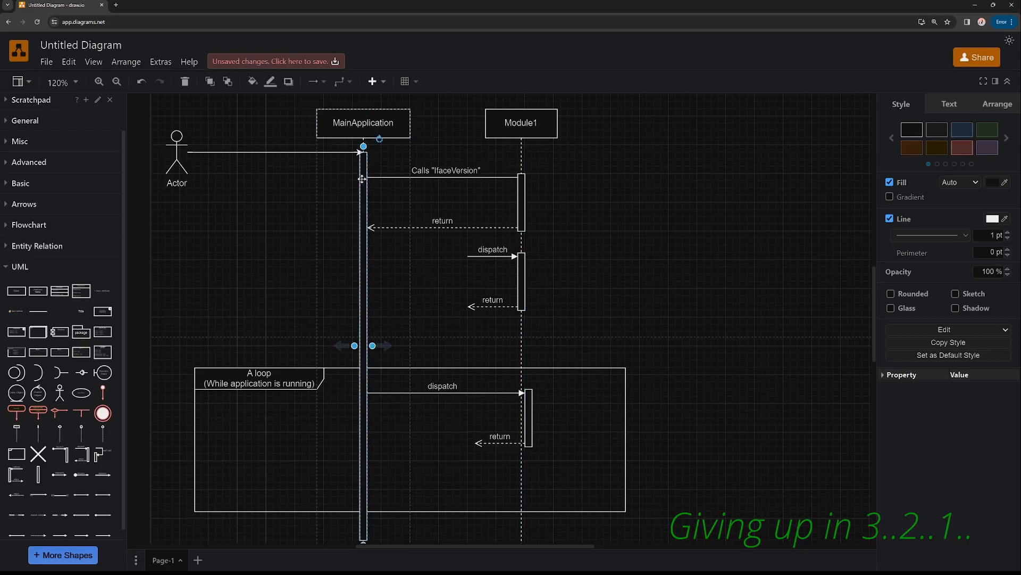
{"action": "left_click", "coordinate": [416, 146]}
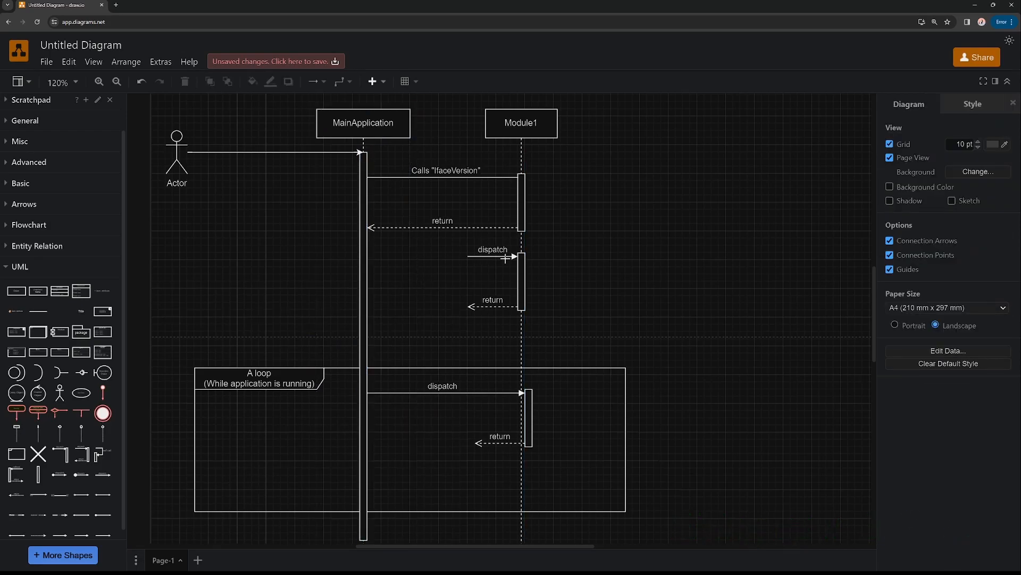
Step: Attach the start of the new dispatch arrow above the loop to the MainApplication activation bar and nudge its label slightly upward
{"action": "left_click", "coordinate": [488, 258]}
{"action": "left_click_drag", "start_coordinate": [467, 256], "coordinate": [366, 262]}
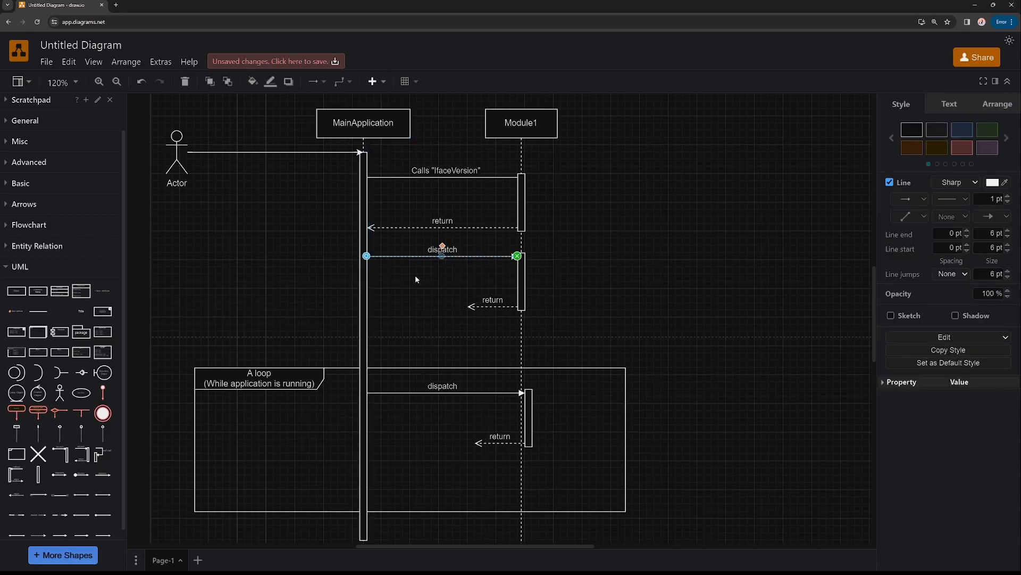
{"action": "left_click_drag", "start_coordinate": [442, 250], "coordinate": [446, 248]}
{"action": "double_click", "coordinate": [446, 249]}
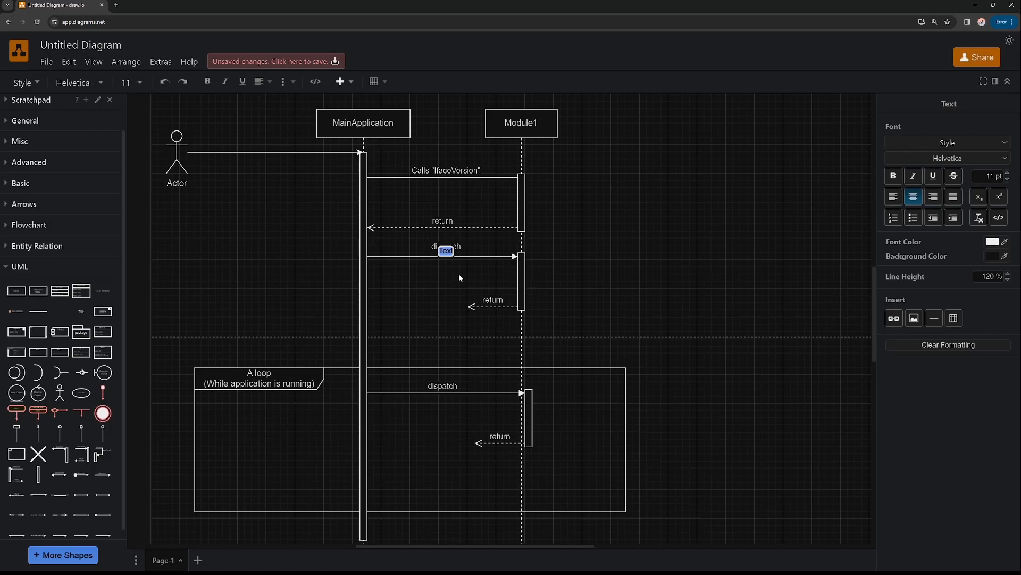
{"action": "key", "text": "Escape"}
{"action": "key", "text": "ctrl+z"}
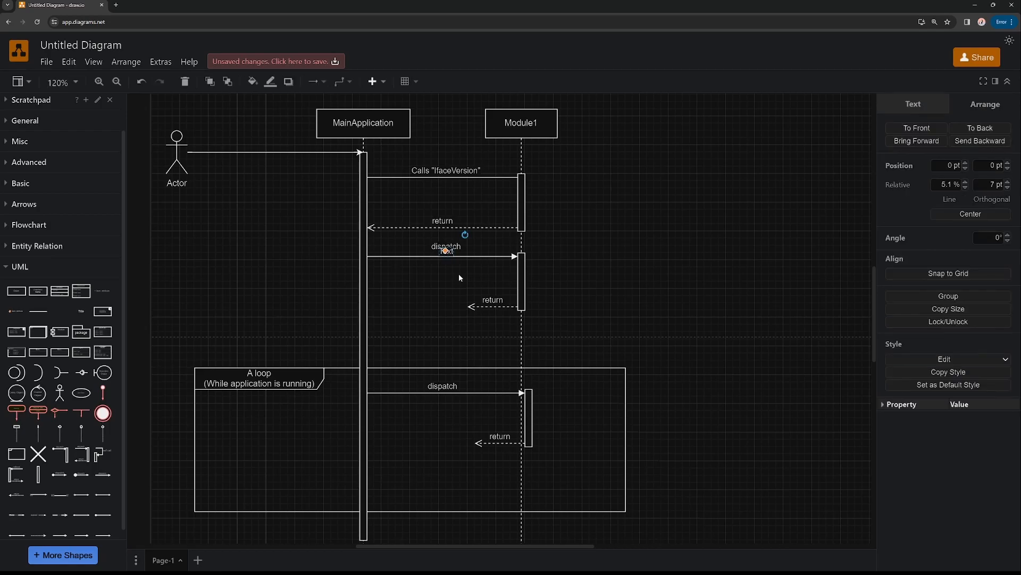
{"action": "key", "text": "ctrl+z"}
Step: Relabel the dispatch arrow above the loop frame as Calls "TypeOfValue()" in V1
{"action": "left_click", "coordinate": [445, 248]}
{"action": "double_click", "coordinate": [455, 248]}
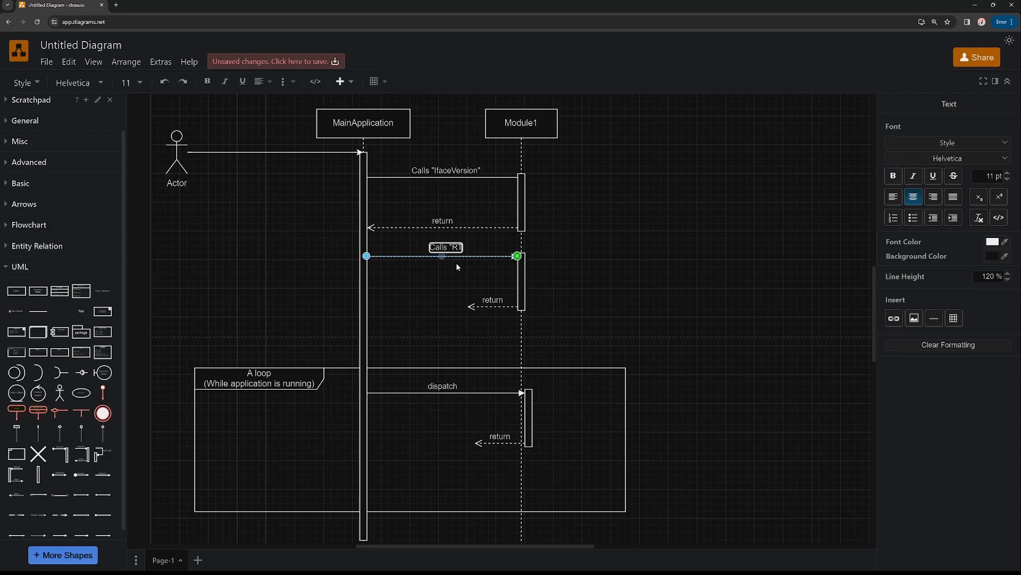
{"action": "type", "text": "Calls \"TypeOfValue("}
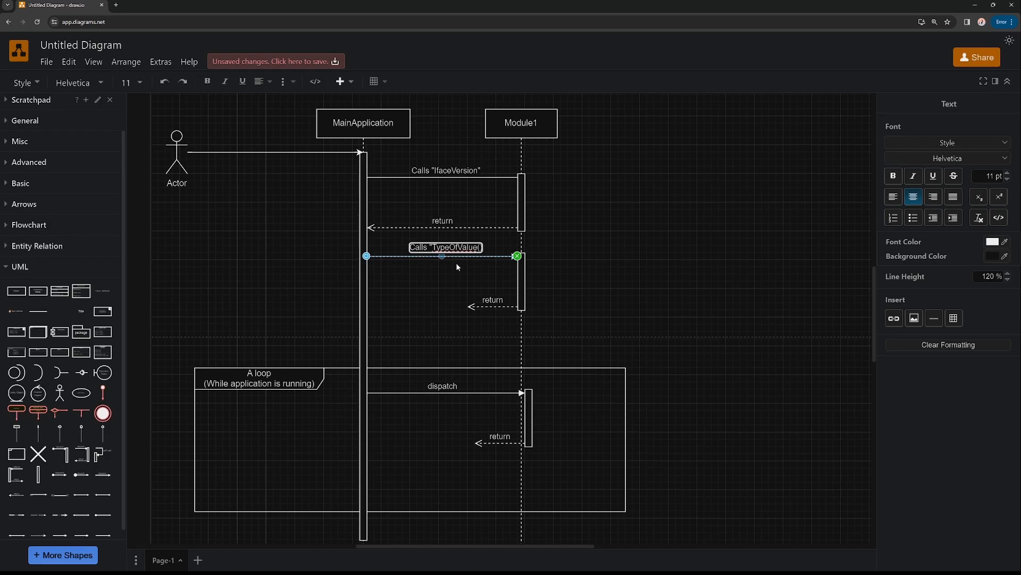
{"action": "type", "text": ")\" in V1"}
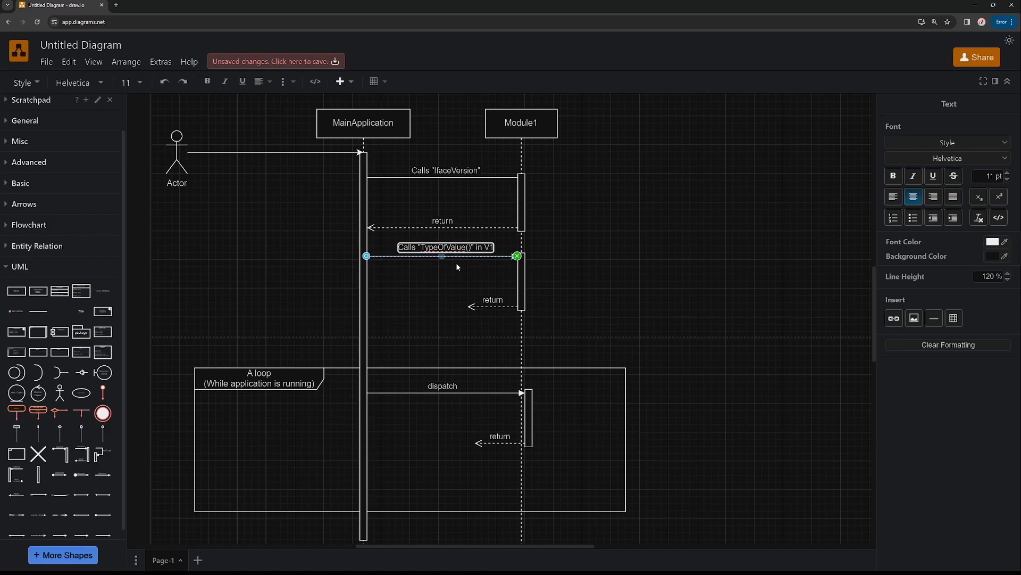
{"action": "left_click", "coordinate": [449, 278]}
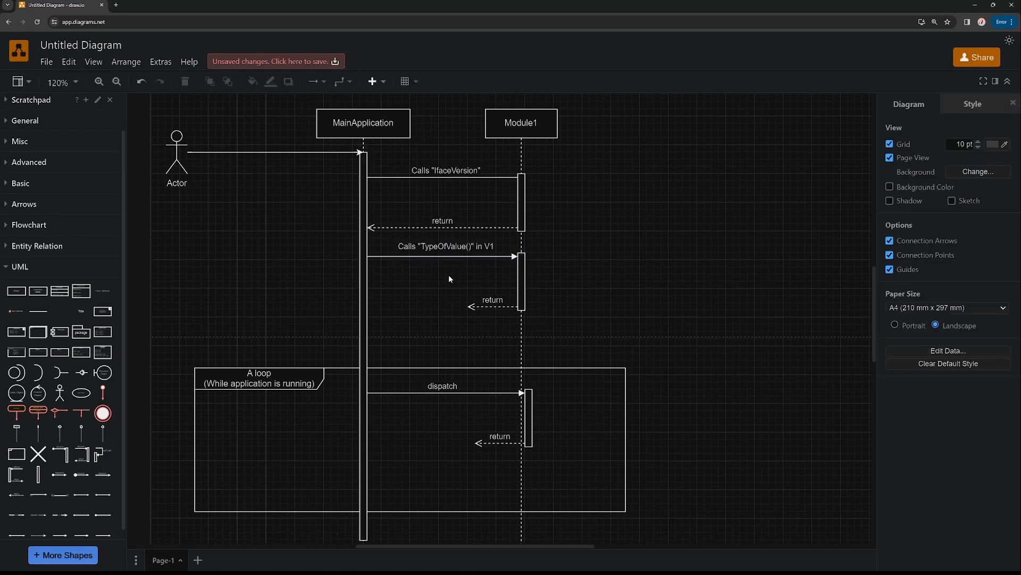
Step: Attach the end of the TypeOfValue call's return arrow to the MainApplication activation bar
{"action": "left_click", "coordinate": [469, 306]}
{"action": "left_click_drag", "start_coordinate": [468, 307], "coordinate": [366, 309]}
{"action": "left_click", "coordinate": [424, 338]}
Step: Review the Interface_V1 methods against the calls in the sequence diagram, down to the loop frame
{"action": "scroll", "coordinate": [625, 301], "scroll_direction": "up", "scroll_amount": 4}
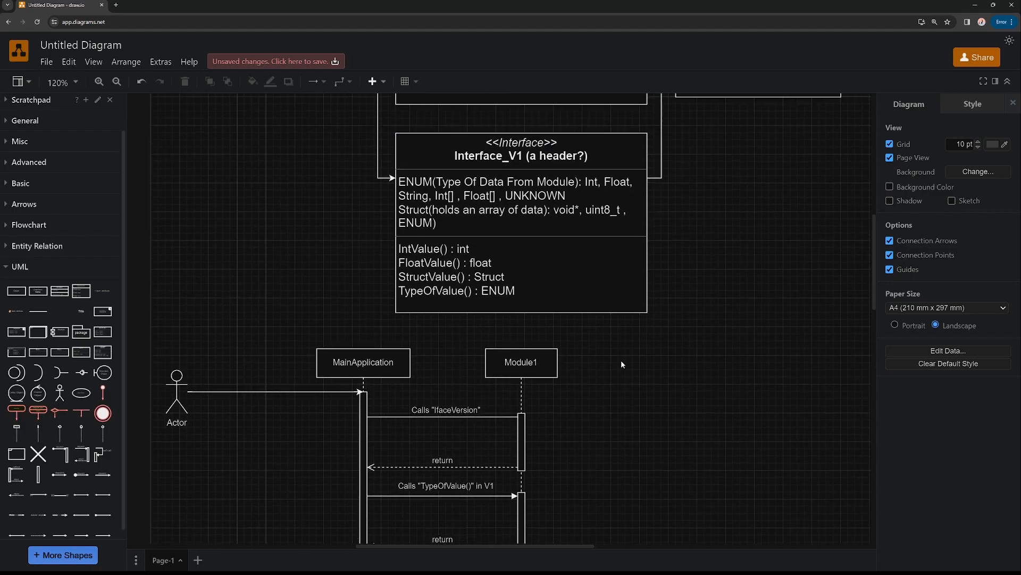
{"action": "scroll", "coordinate": [620, 362], "scroll_direction": "down", "scroll_amount": 3}
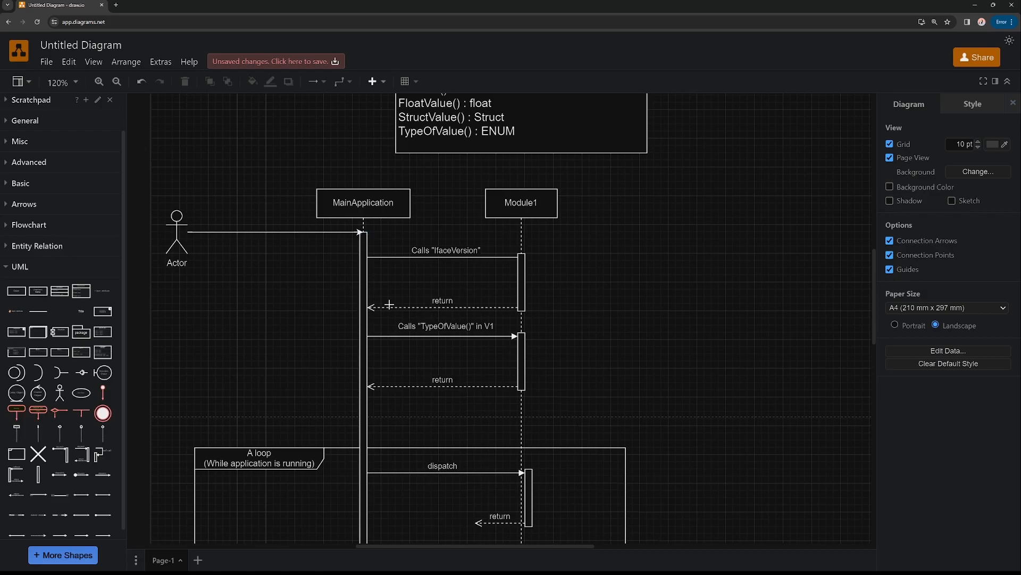
{"action": "scroll", "coordinate": [389, 305], "scroll_direction": "down", "scroll_amount": 1}
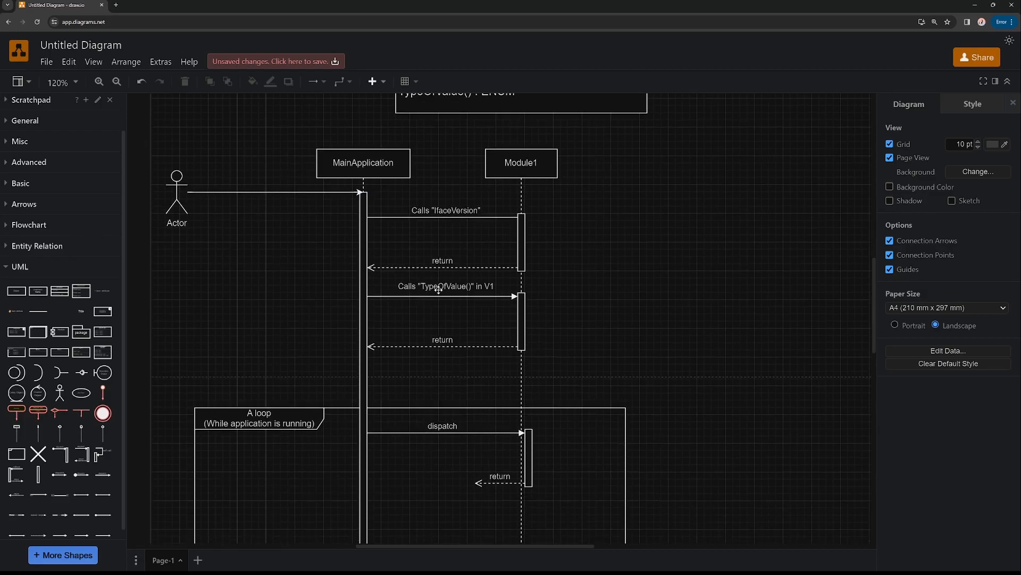
{"action": "scroll", "coordinate": [520, 309], "scroll_direction": "up", "scroll_amount": 4}
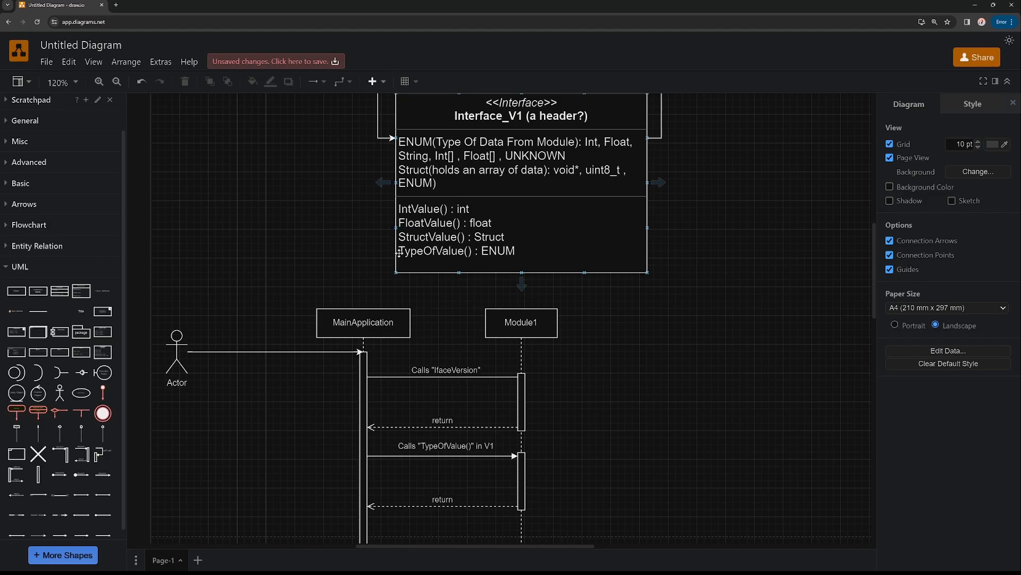
{"action": "scroll", "coordinate": [507, 336], "scroll_direction": "down", "scroll_amount": 5}
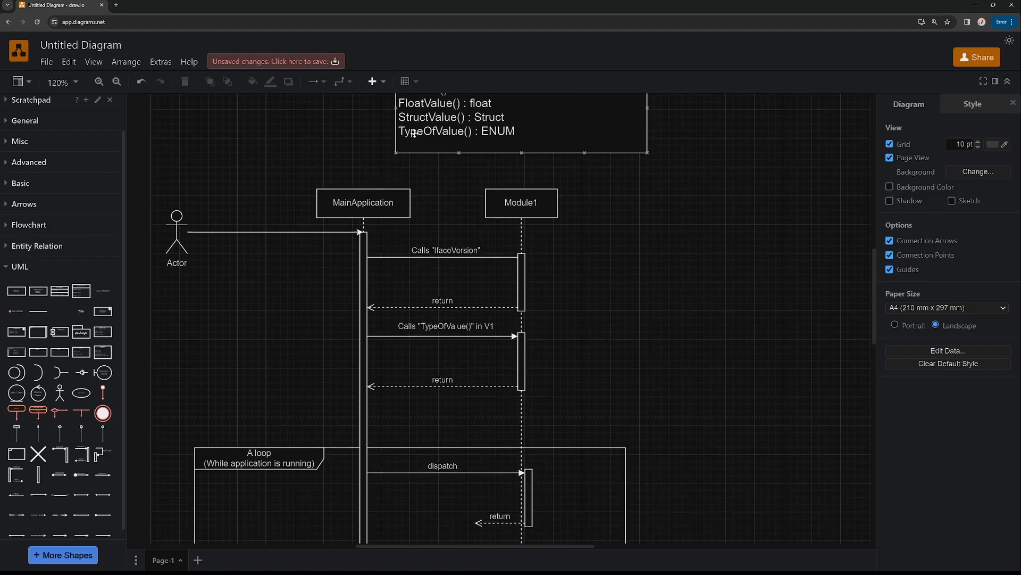
{"action": "scroll", "coordinate": [507, 335], "scroll_direction": "down", "scroll_amount": 3}
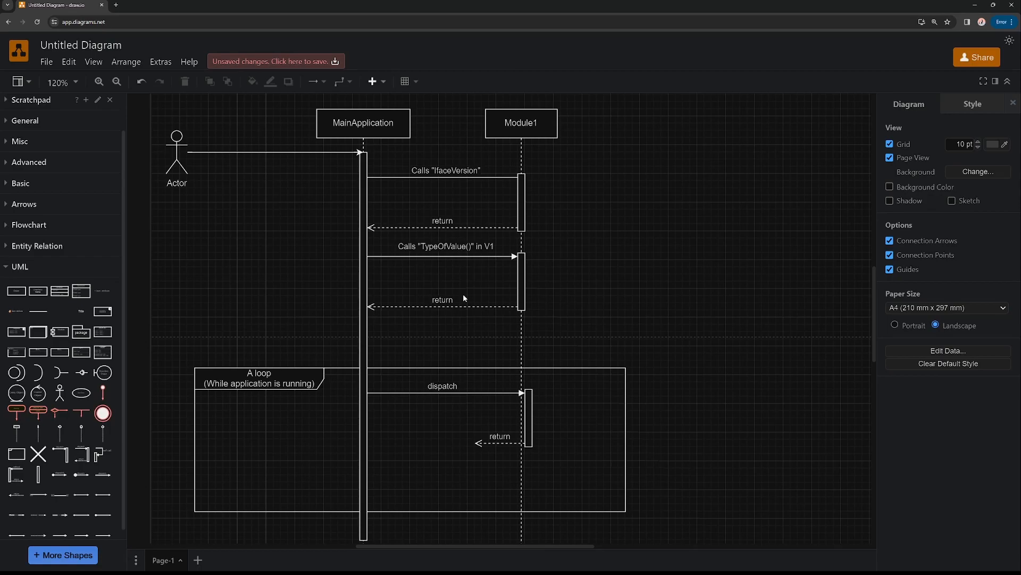
{"action": "scroll", "coordinate": [357, 273], "scroll_direction": "down", "scroll_amount": 3}
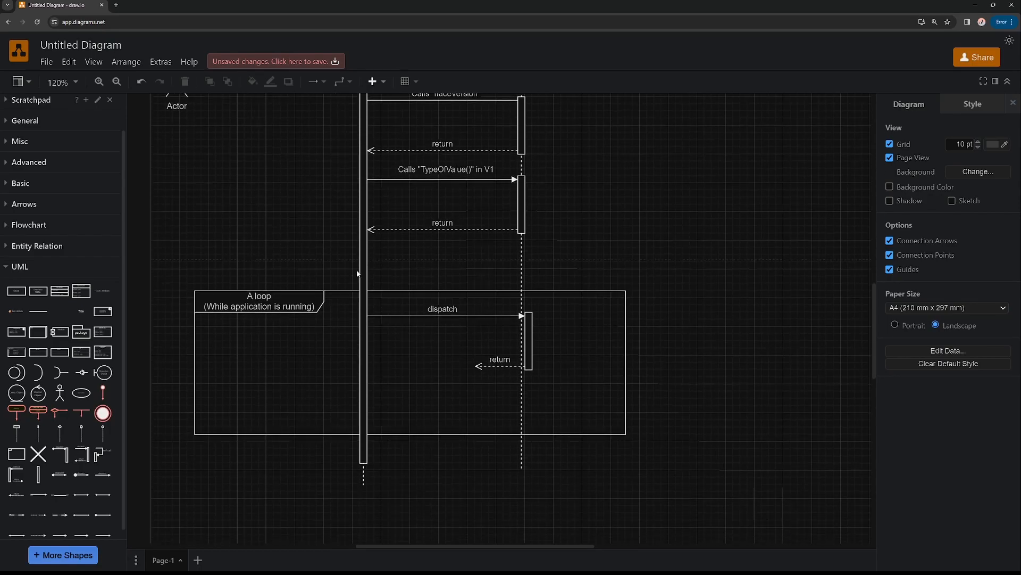
{"action": "scroll", "coordinate": [357, 273], "scroll_direction": "down", "scroll_amount": 1}
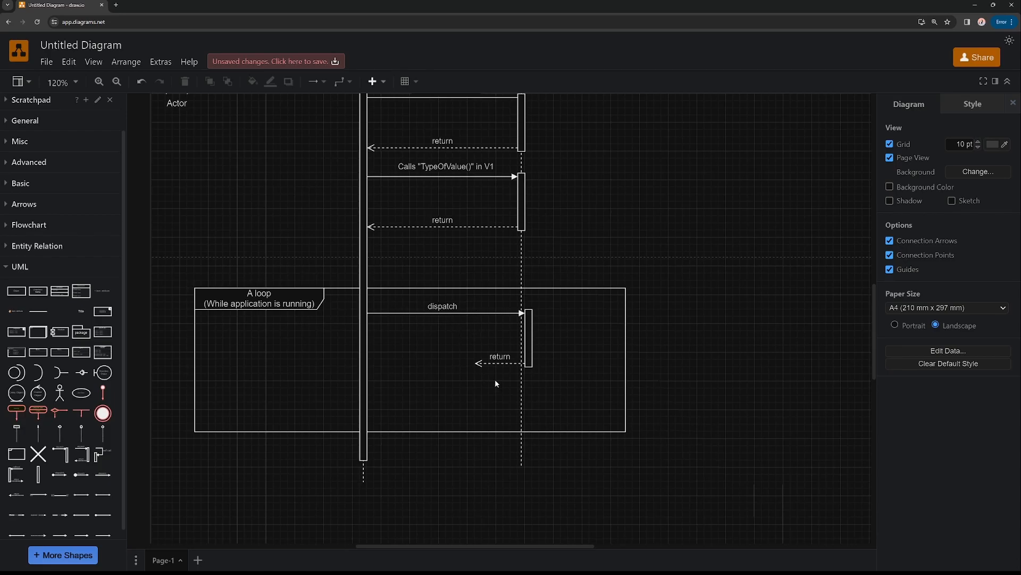
Step: Attach the end of the return arrow inside the loop frame to the MainApplication activation bar
{"action": "left_click", "coordinate": [483, 363]}
{"action": "left_click_drag", "start_coordinate": [474, 367], "coordinate": [366, 363]}
{"action": "left_click", "coordinate": [412, 332]}
Step: Relabel the loop's dispatch arrow "Call correspond function, depending on ENUM", with a line break after the comma
{"action": "left_click", "coordinate": [453, 313]}
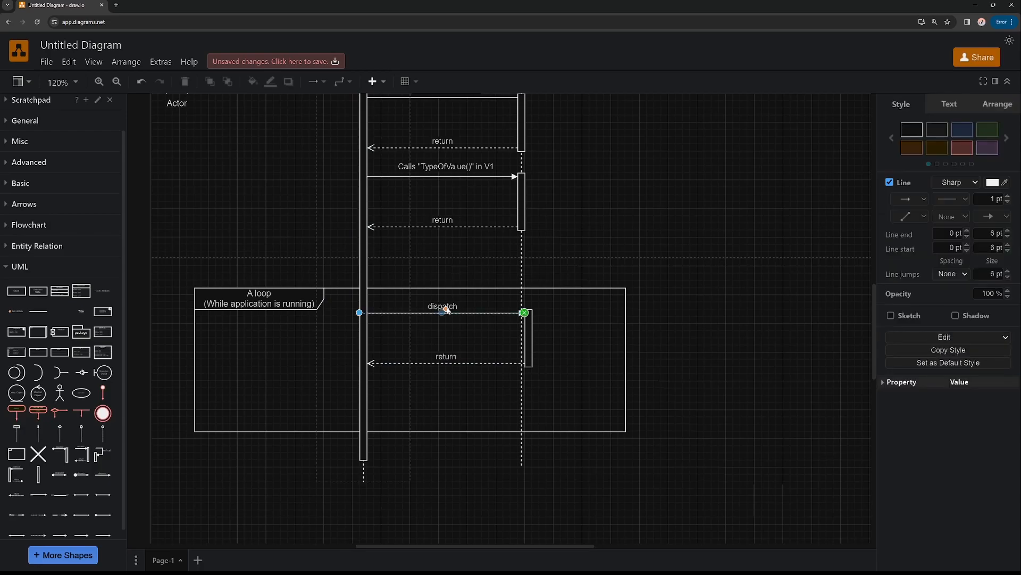
{"action": "left_click", "coordinate": [459, 330]}
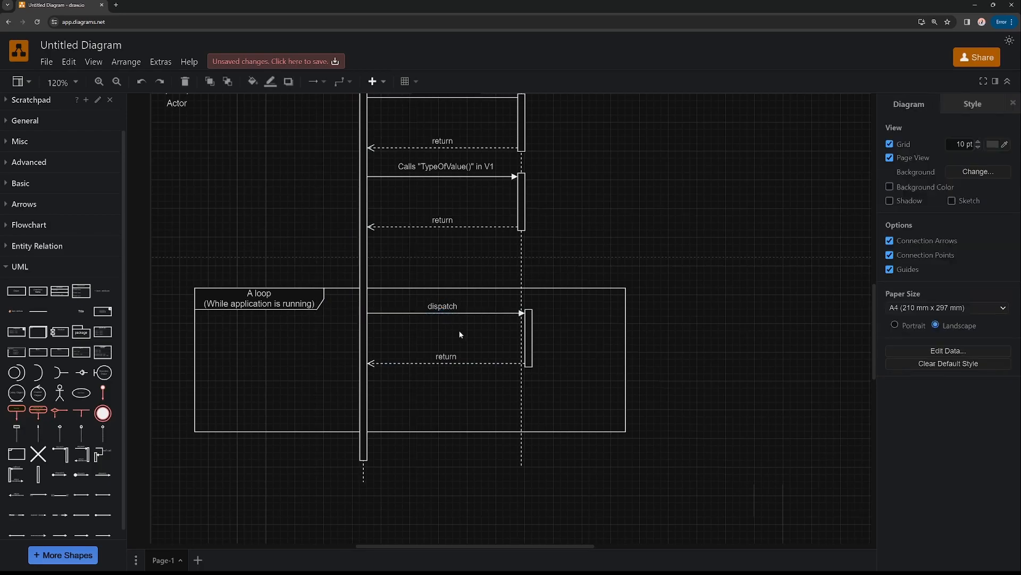
{"action": "double_click", "coordinate": [452, 318]}
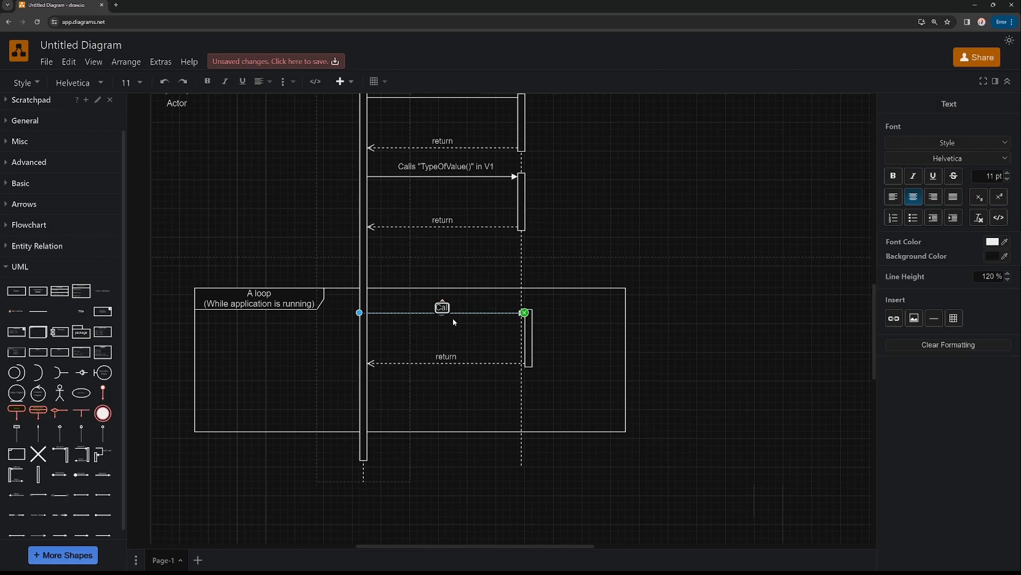
{"action": "type", "text": "Call correspond function, depen"}
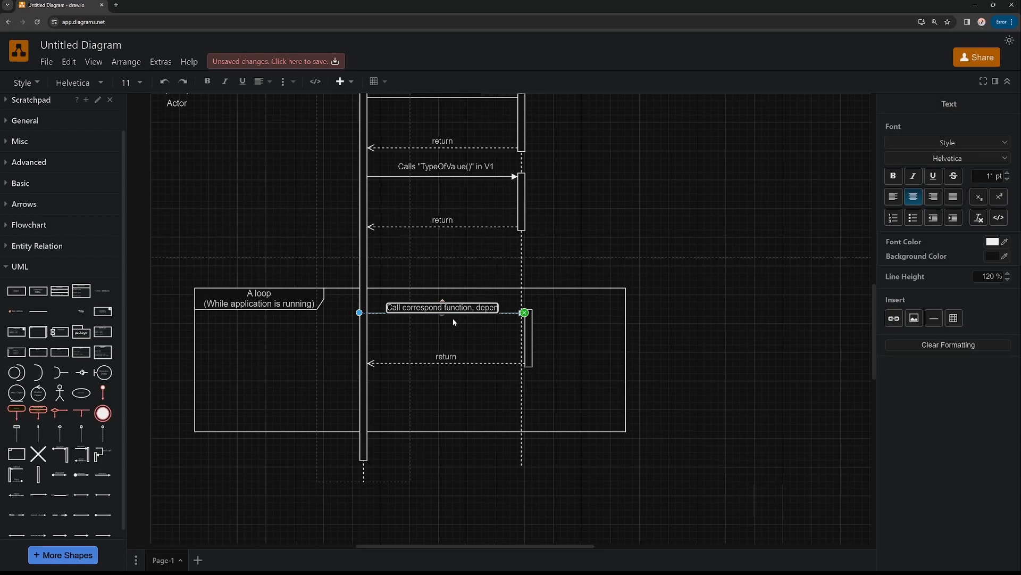
{"action": "type", "text": "ding on ENUM"}
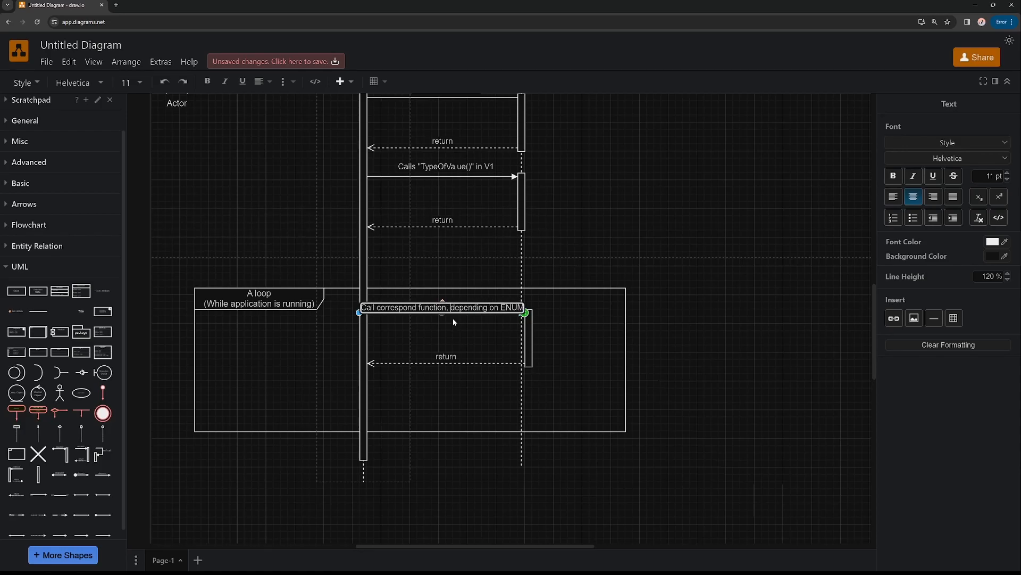
{"action": "key", "text": "ctrl+Left"}
{"action": "key", "text": "ctrl+Left"}
{"action": "key", "text": "ctrl+Left"}
{"action": "key", "text": "Return"}
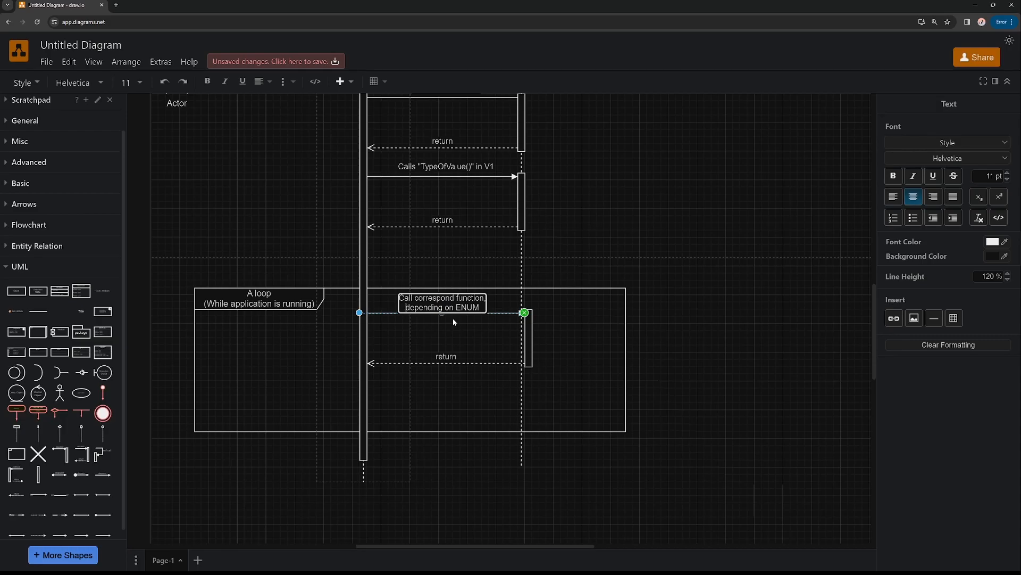
Step: Move the Module1 activation bar inside the loop frame so it is centred on the Module1 lifeline
{"action": "left_click", "coordinate": [453, 320]}
{"action": "scroll", "coordinate": [476, 362], "scroll_direction": "up", "scroll_amount": 3}
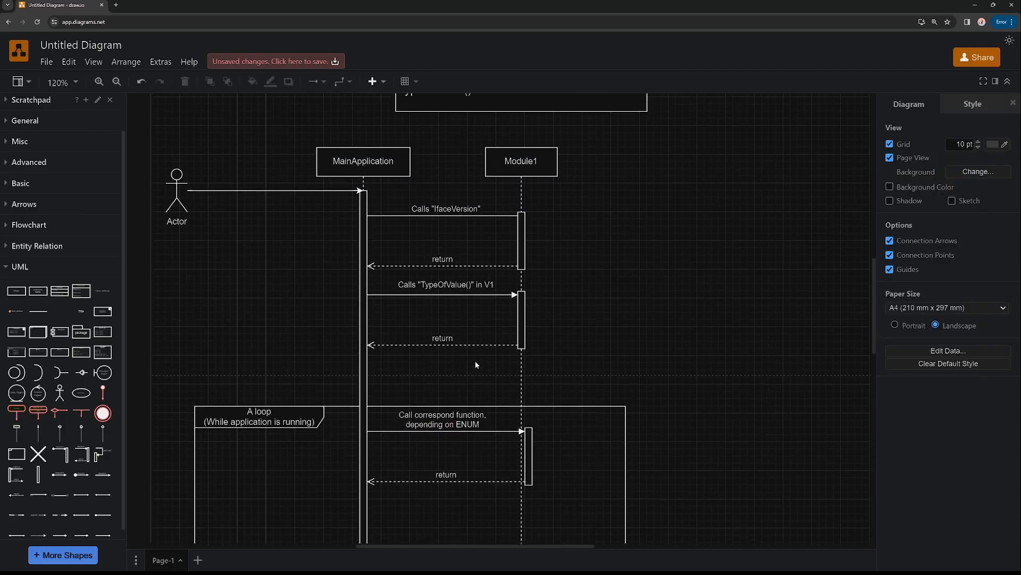
{"action": "scroll", "coordinate": [271, 231], "scroll_direction": "down", "scroll_amount": 1}
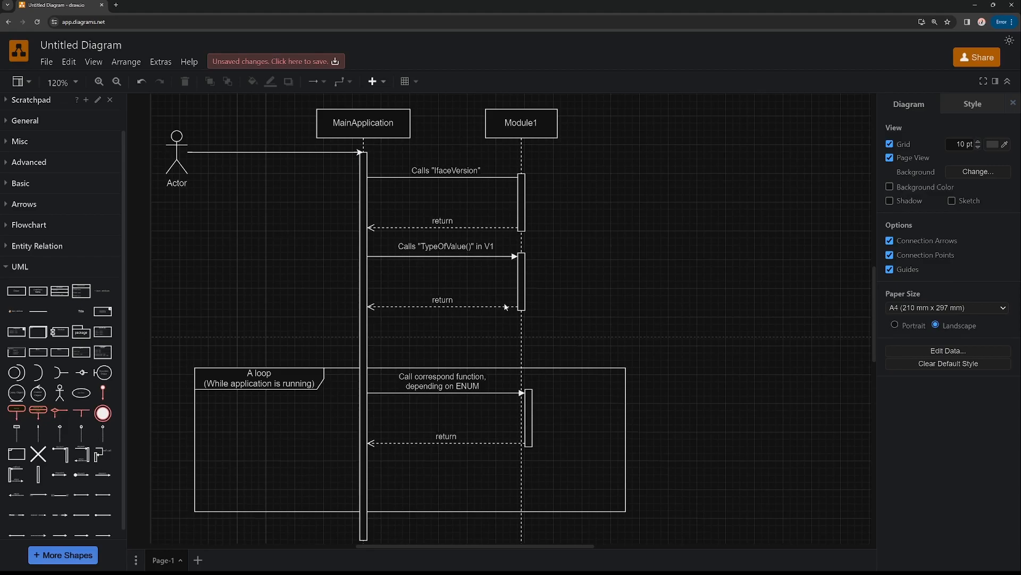
{"action": "left_click", "coordinate": [530, 406]}
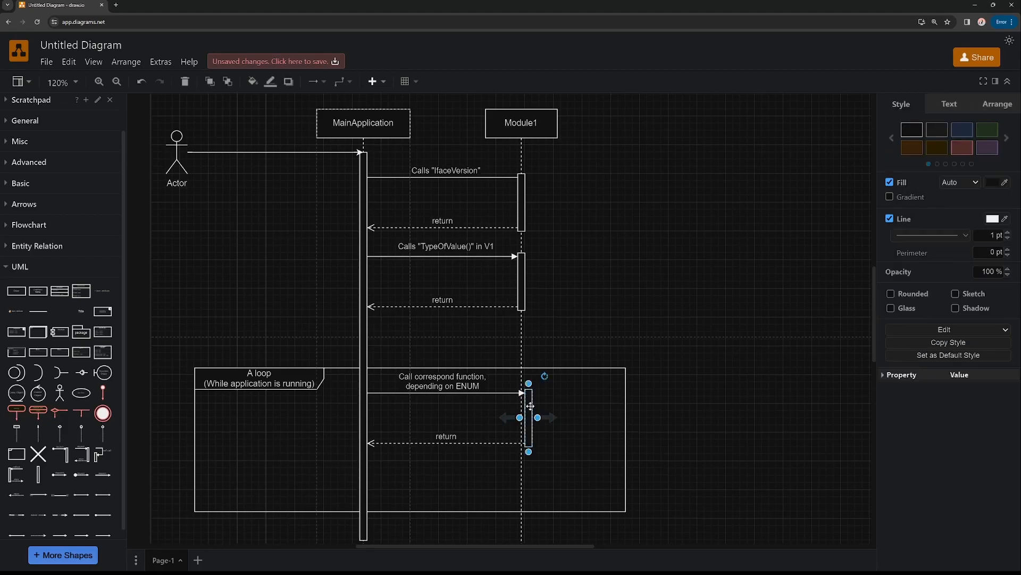
{"action": "left_click_drag", "start_coordinate": [530, 406], "coordinate": [522, 406]}
{"action": "left_click", "coordinate": [634, 319]}
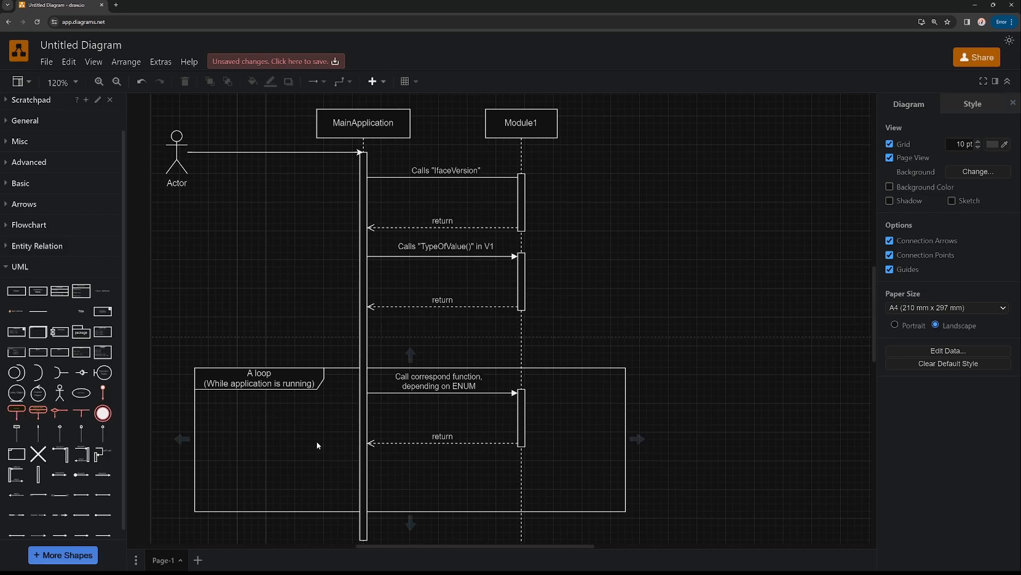
Step: Add a Self Call to the MainApplication activation bar below the return arrow inside the loop frame
{"action": "scroll", "coordinate": [318, 445], "scroll_direction": "down", "scroll_amount": 1}
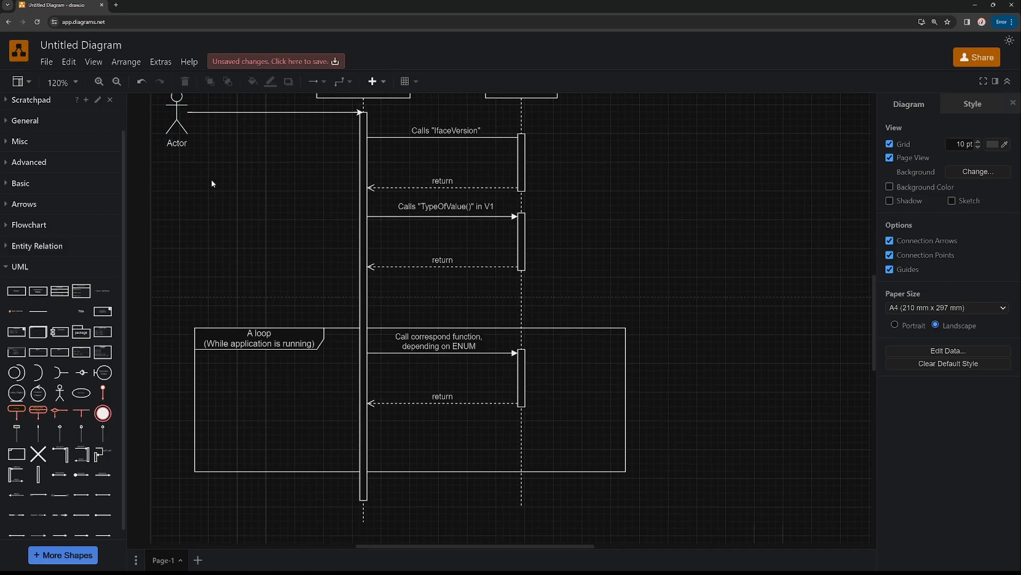
{"action": "scroll", "coordinate": [388, 320], "scroll_direction": "down", "scroll_amount": 1}
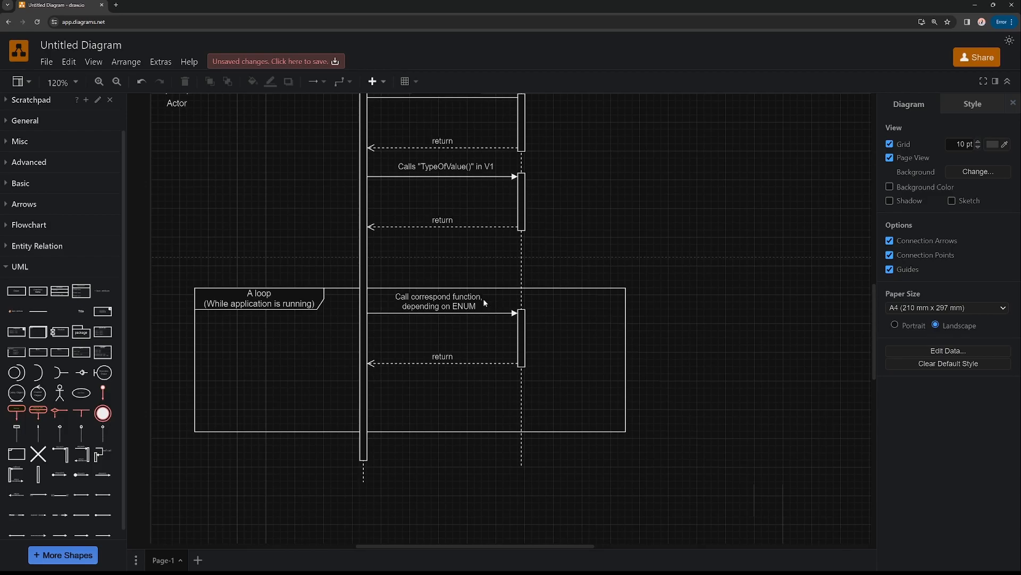
{"action": "scroll", "coordinate": [442, 304], "scroll_direction": "up", "scroll_amount": 7}
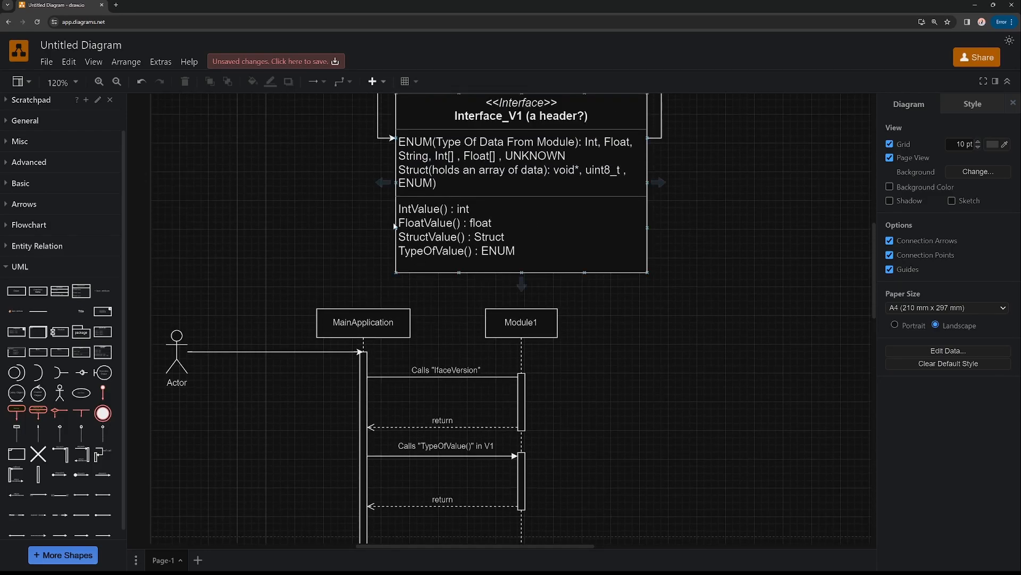
{"action": "scroll", "coordinate": [589, 365], "scroll_direction": "down", "scroll_amount": 5}
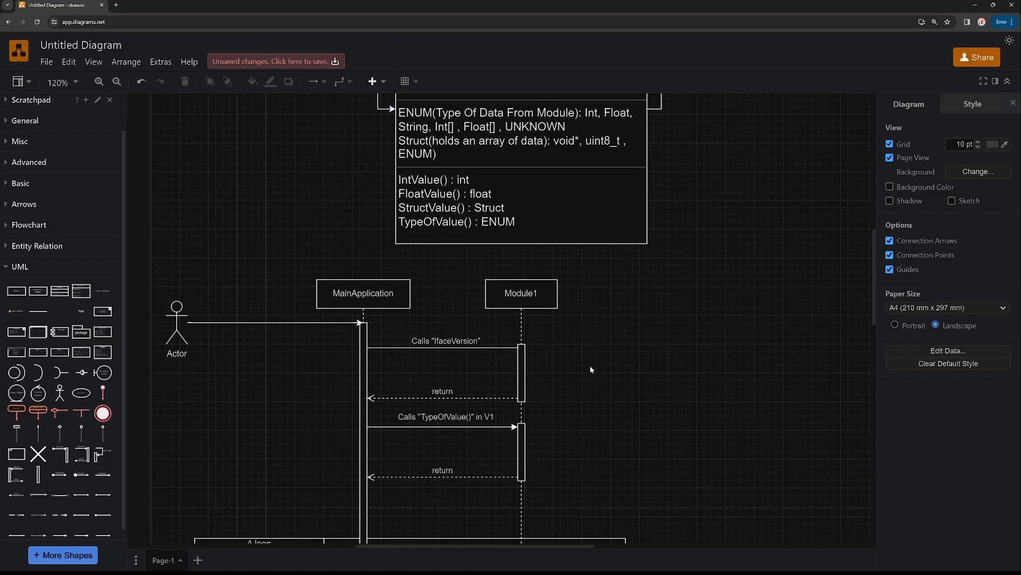
{"action": "scroll", "coordinate": [590, 367], "scroll_direction": "down", "scroll_amount": 1}
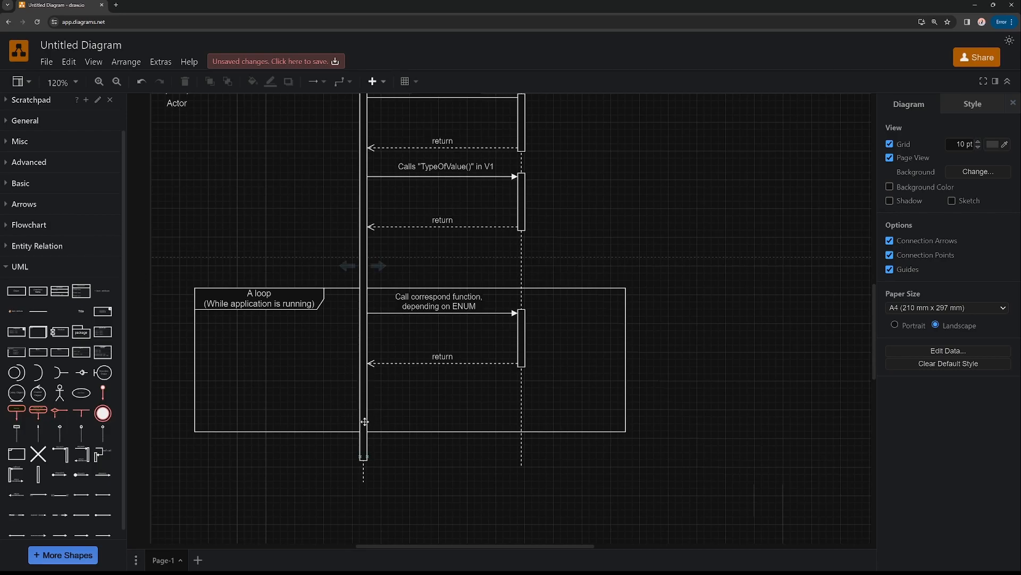
{"action": "mouse_move", "coordinate": [99, 456]}
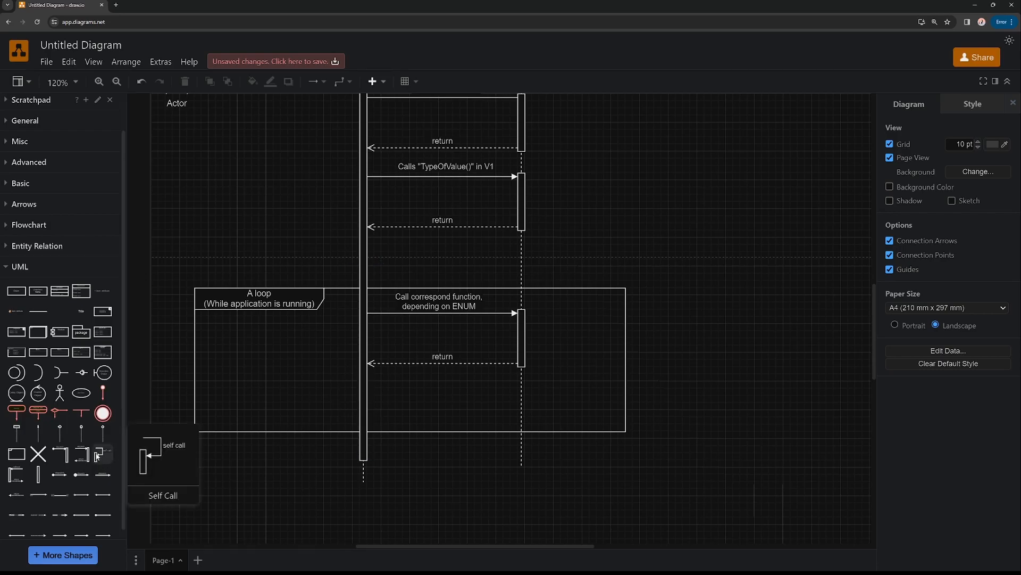
{"action": "left_click_drag", "start_coordinate": [99, 456], "coordinate": [371, 391]}
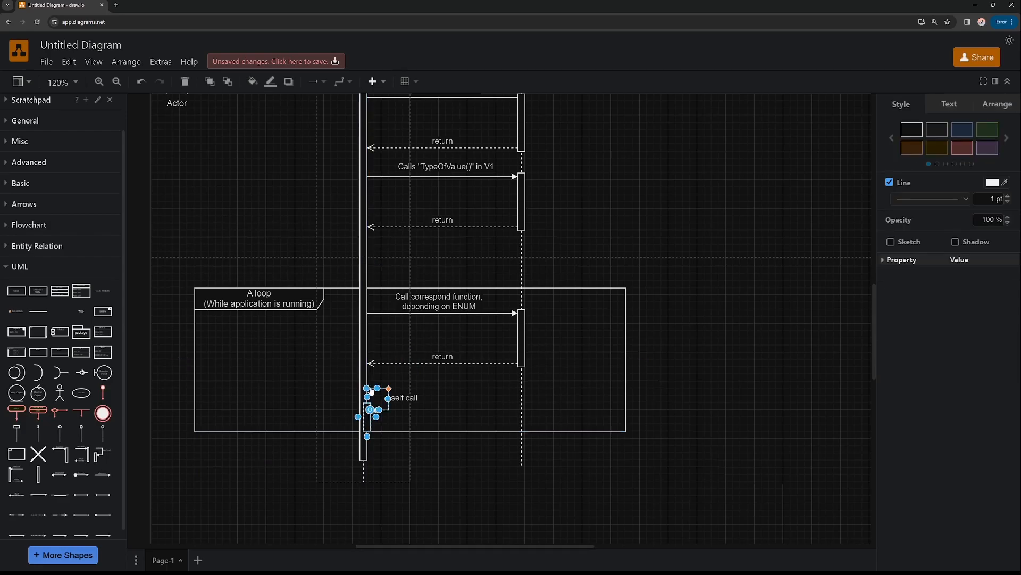
Step: Label the self call "Print Value from the module", "&" and "Ask user to continue" on three separate lines
{"action": "double_click", "coordinate": [402, 397]}
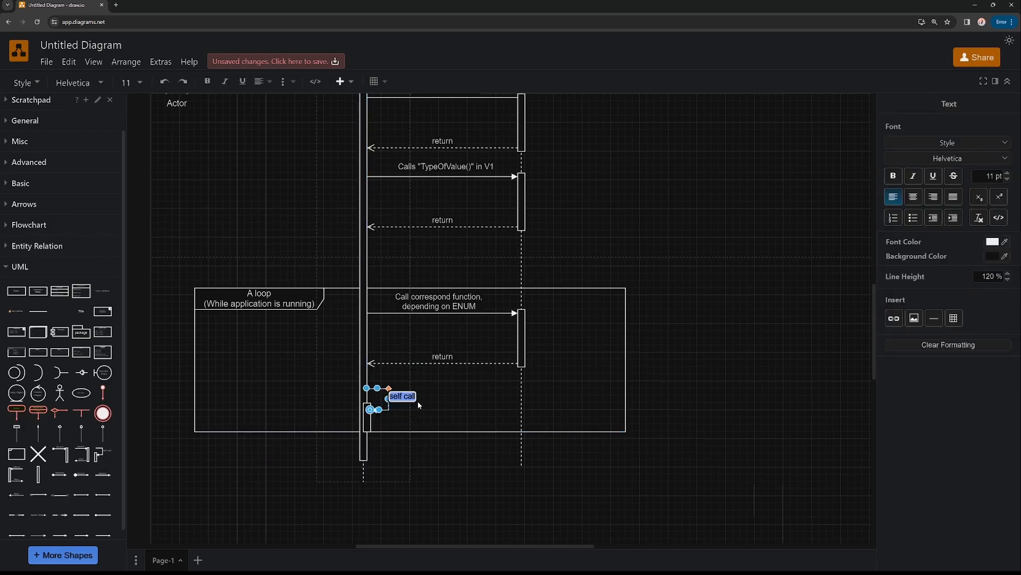
{"action": "type", "text": "Print Value from the module"}
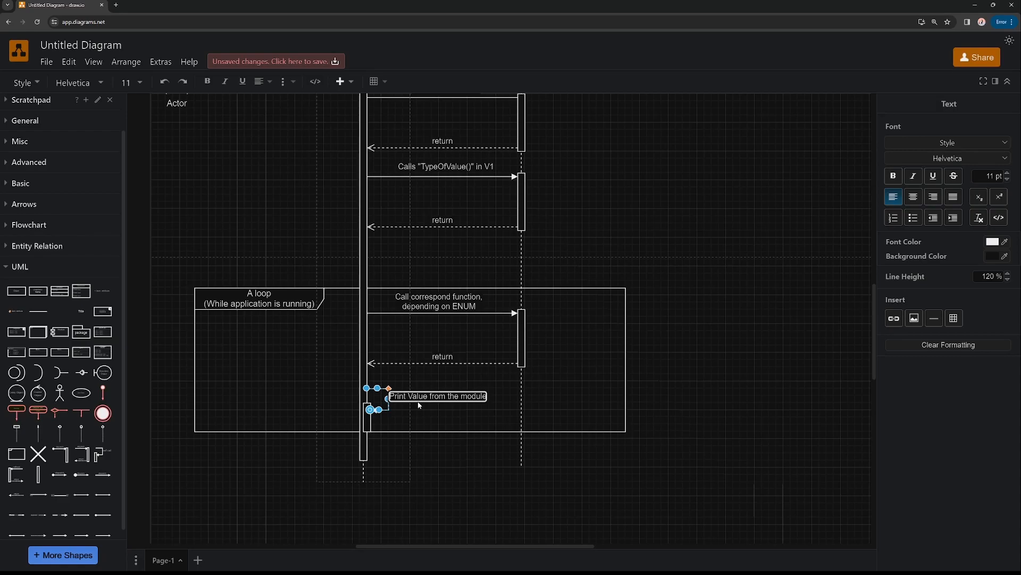
{"action": "key", "text": "Return"}
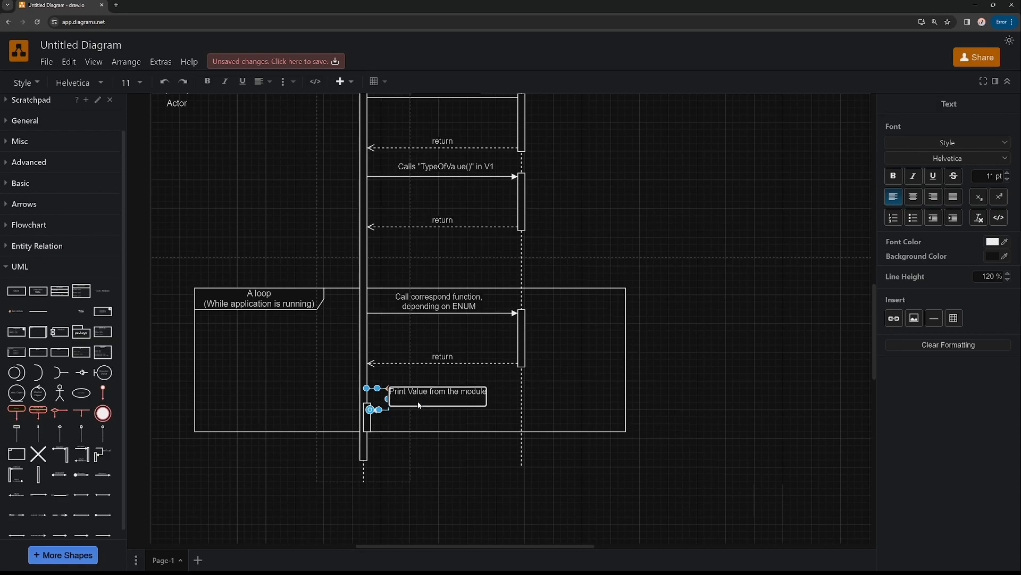
{"action": "type", "text": "& \""}
{"action": "key", "text": "Return"}
{"action": "type", "text": "As"}
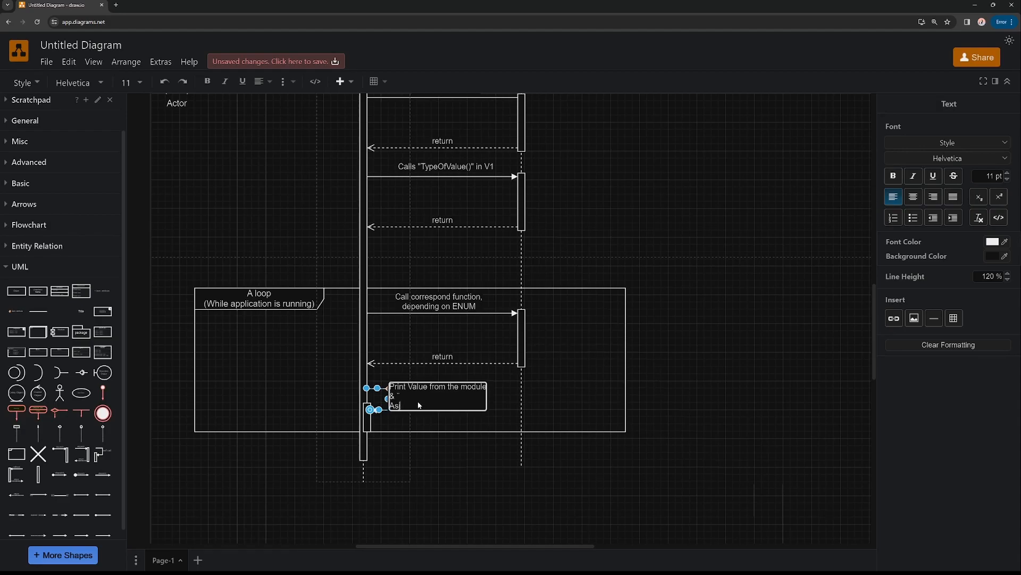
{"action": "key", "text": "BackSpace"}
{"action": "key", "text": "BackSpace"}
{"action": "key", "text": "BackSpace"}
{"action": "key", "text": "BackSpace"}
{"action": "key", "text": "BackSpace"}
{"action": "key", "text": "Return"}
{"action": "type", "text": "Ask"}
{"action": "type", "text": " user to"}
{"action": "type", "text": " send"}
{"action": "key", "text": "BackSpace"}
{"action": "key", "text": "BackSpace"}
{"action": "key", "text": "BackSpace"}
{"action": "key", "text": "BackSpace"}
{"action": "type", "text": "continue"}
{"action": "left_click", "coordinate": [437, 451]}
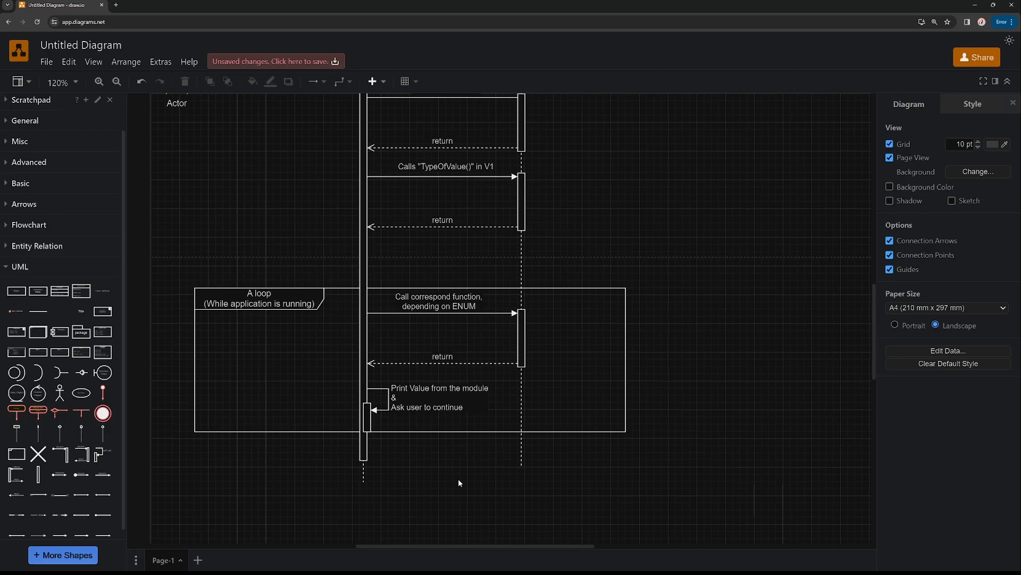
Step: Try to extend the loop frame downward past the end of the MainApplication activation bar
{"action": "left_click", "coordinate": [402, 431]}
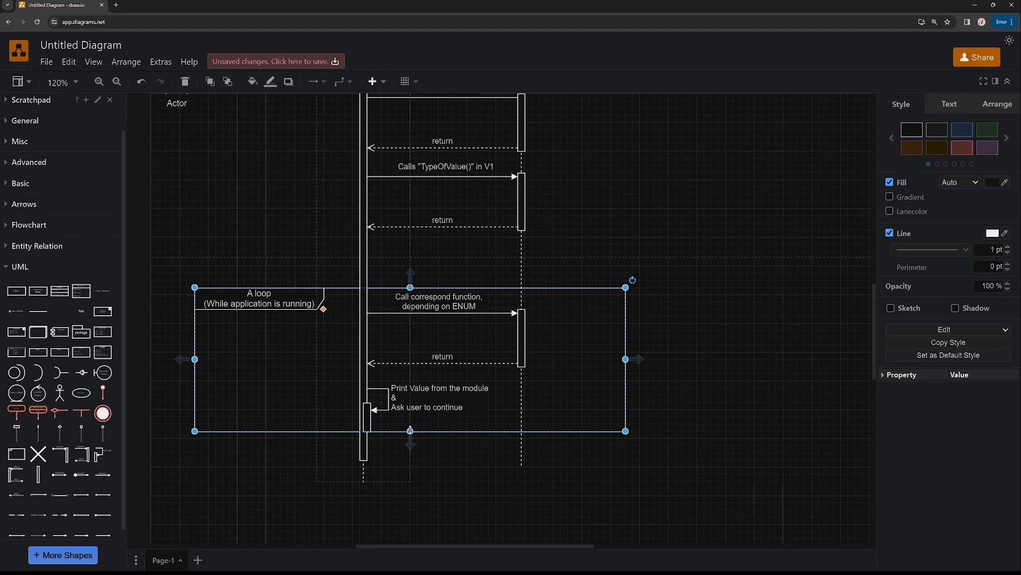
{"action": "left_click_drag", "start_coordinate": [410, 430], "coordinate": [411, 474]}
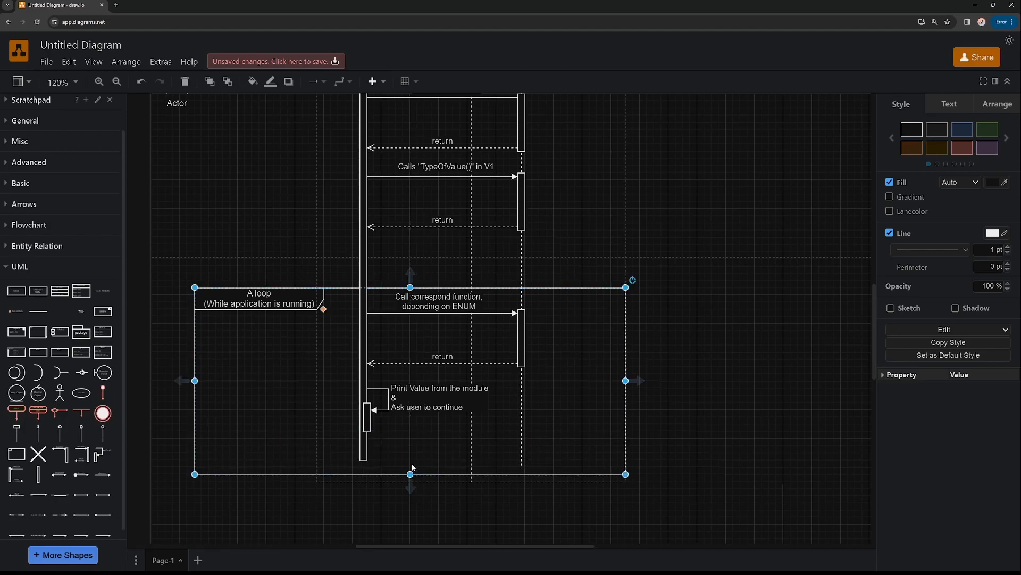
{"action": "left_click", "coordinate": [420, 519]}
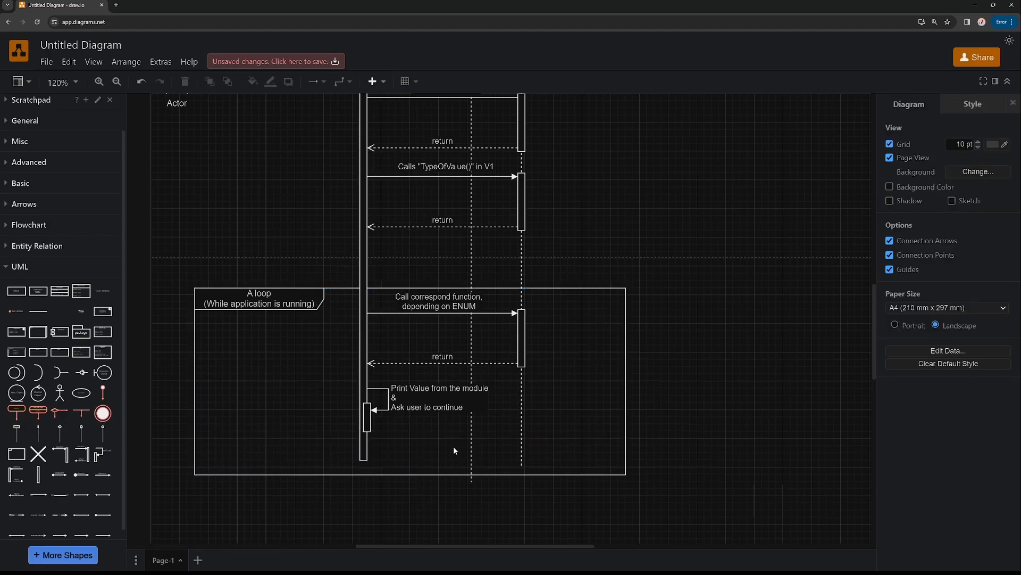
{"action": "key", "text": "ctrl+z"}
Step: Extend the loop frame slightly downward, ending it just above the end of the MainApplication activation bar
{"action": "left_click_drag", "start_coordinate": [390, 431], "coordinate": [410, 452]}
{"action": "key", "text": "ctrl+z"}
{"action": "left_click", "coordinate": [420, 428]}
Step: Narrow the MainApplication lifeline so its header fits its title and stays clear of Module1
{"action": "scroll", "coordinate": [422, 426], "scroll_direction": "up", "scroll_amount": 6}
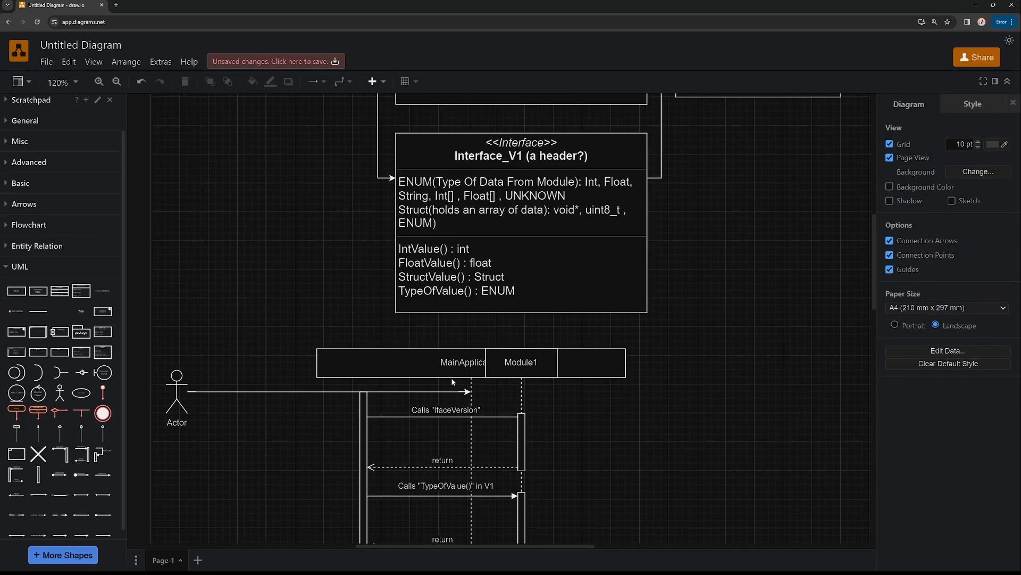
{"action": "left_click", "coordinate": [445, 372]}
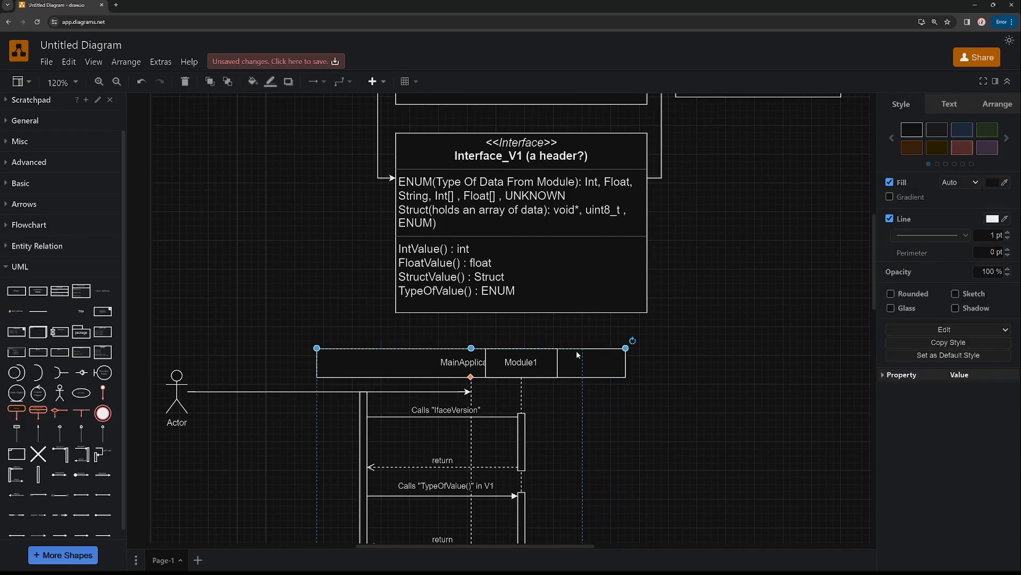
{"action": "left_click_drag", "start_coordinate": [578, 355], "coordinate": [417, 348]}
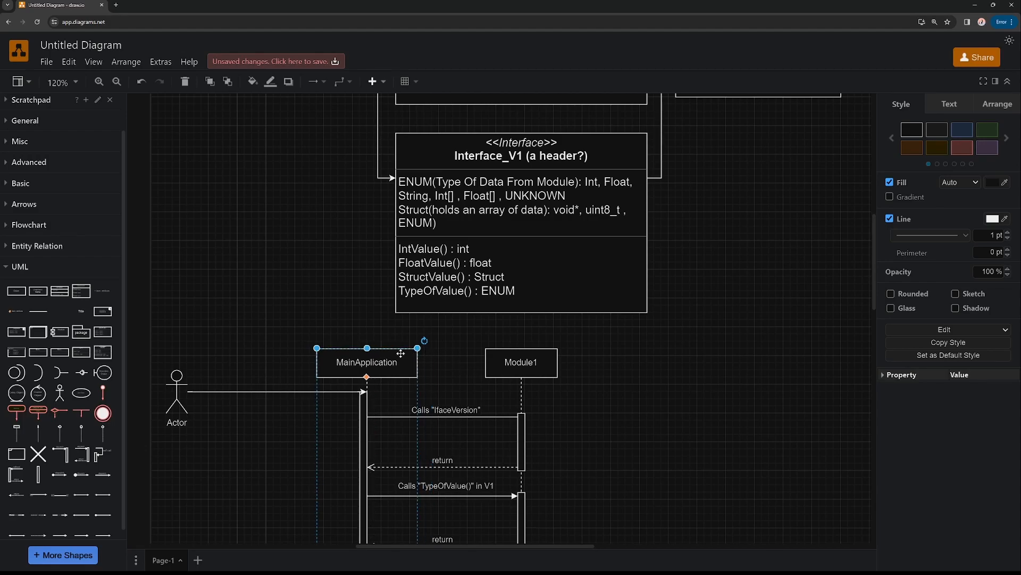
{"action": "left_click", "coordinate": [431, 368]}
Step: Move the "Print Value from the module & Ask user to continue" label slightly right and down from its self-call arrow
{"action": "scroll", "coordinate": [442, 362], "scroll_direction": "down", "scroll_amount": 7}
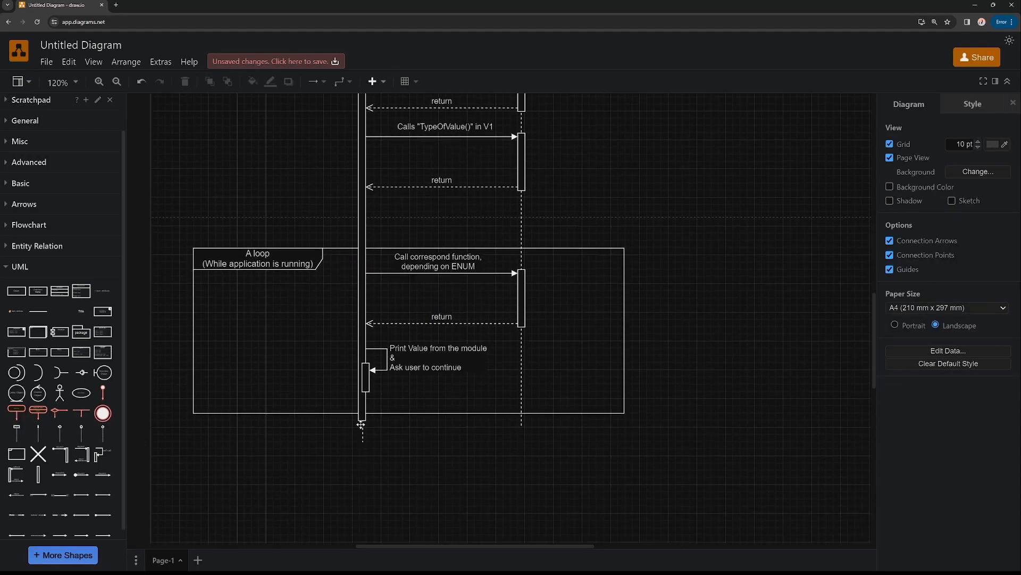
{"action": "left_click_drag", "start_coordinate": [391, 366], "coordinate": [399, 371]}
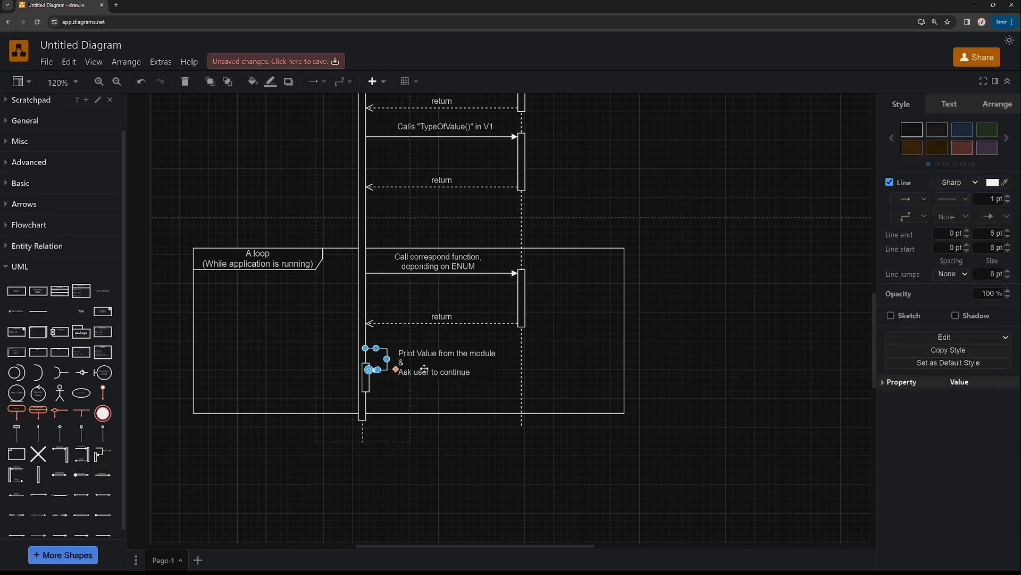
{"action": "left_click", "coordinate": [418, 393]}
{"action": "double_click", "coordinate": [417, 370]}
Step: Try to add a second Self Call at the lower end of the MainApplication activation bar
{"action": "left_click", "coordinate": [364, 401]}
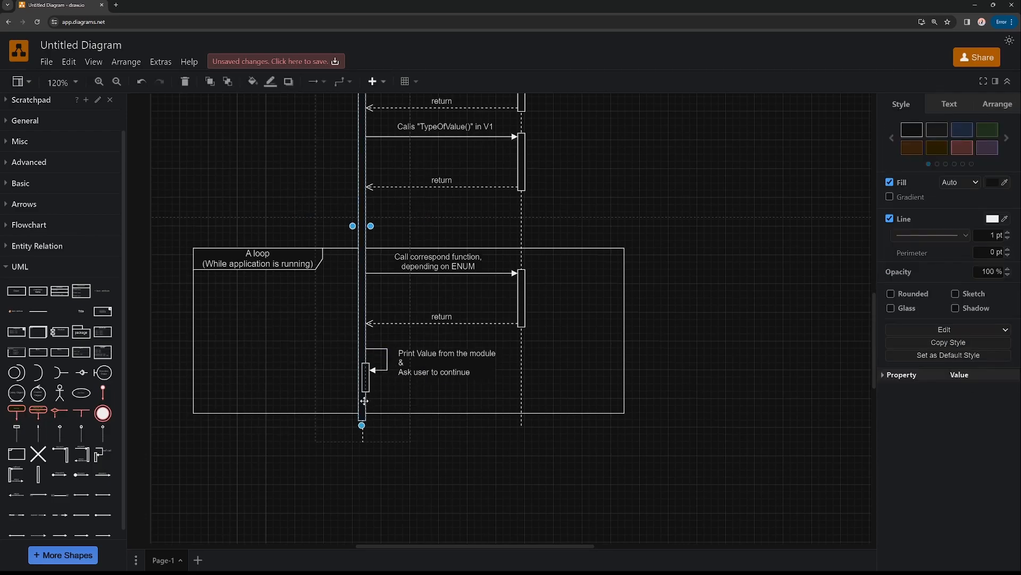
{"action": "left_click_drag", "start_coordinate": [103, 460], "coordinate": [391, 399]}
{"action": "left_click", "coordinate": [429, 438]}
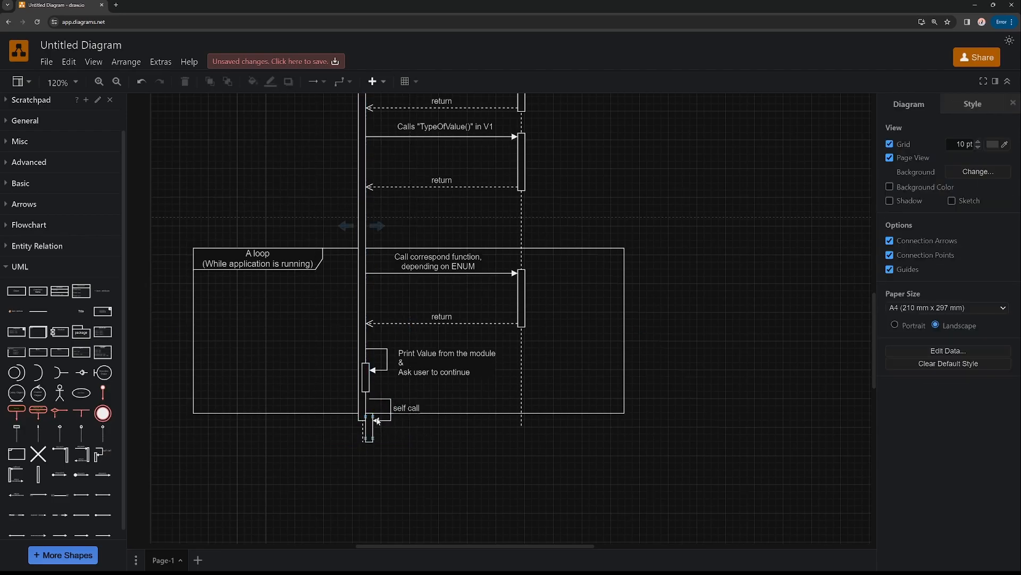
{"action": "key", "text": "ctrl+z"}
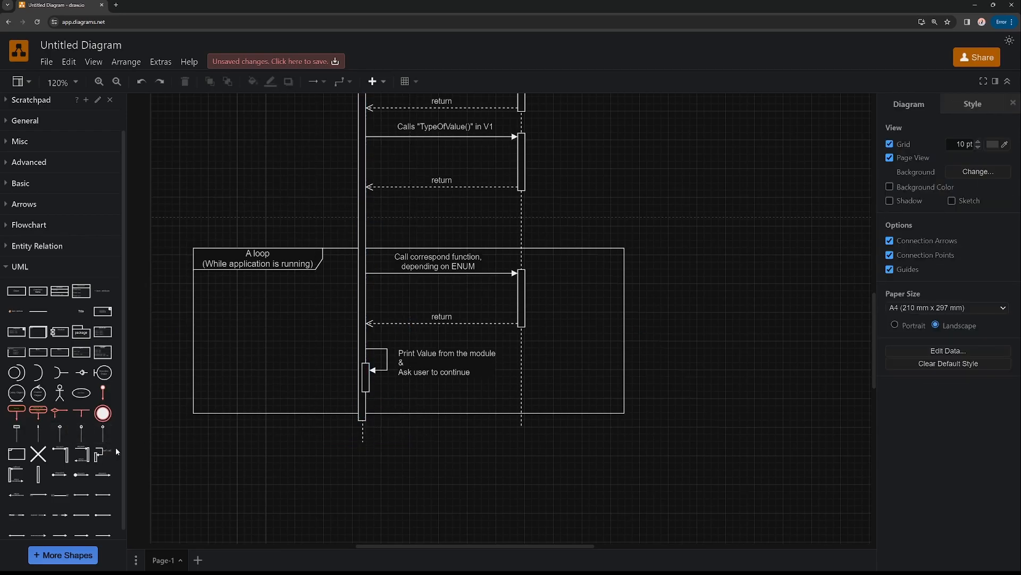
Step: Try to extend the loop frame far below the ends of both lifelines
{"action": "left_click", "coordinate": [392, 413]}
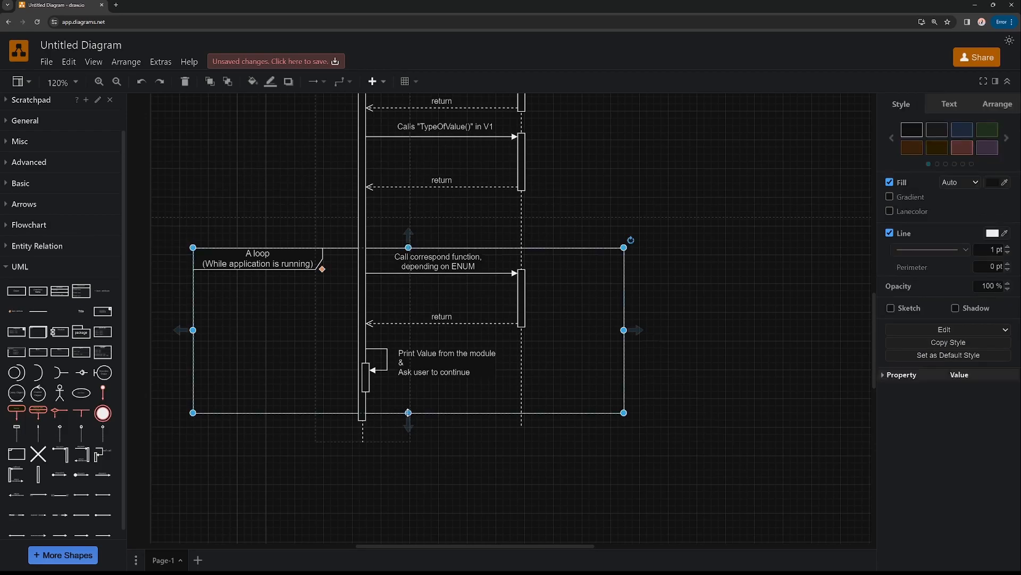
{"action": "left_click_drag", "start_coordinate": [408, 413], "coordinate": [408, 527]}
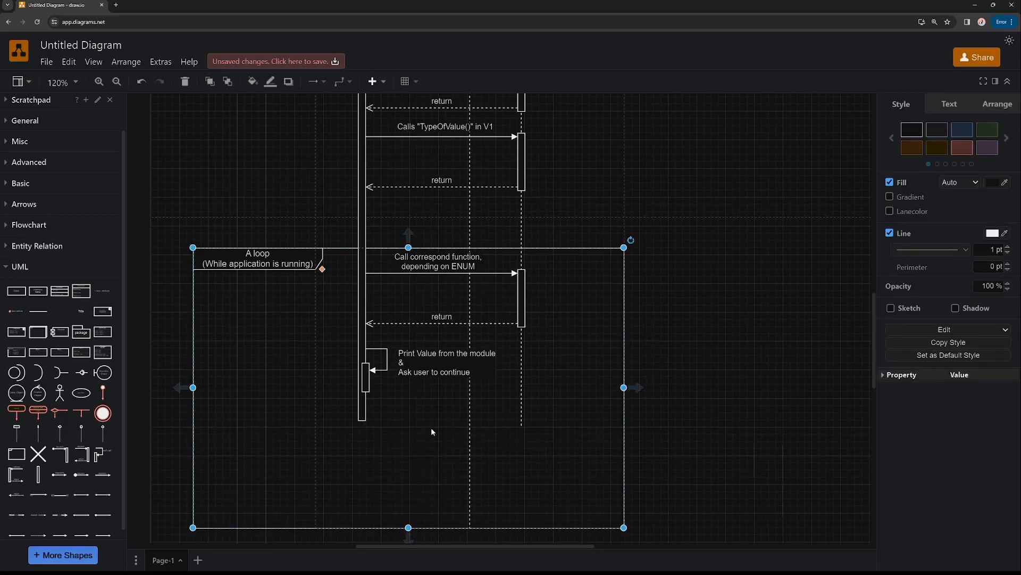
{"action": "key", "text": "ctrl+z"}
{"action": "double_click", "coordinate": [424, 366]}
{"action": "left_click", "coordinate": [463, 475]}
Step: Add a second Self Call to the MainApplication activation bar directly below the print-value self call
{"action": "scroll", "coordinate": [567, 414], "scroll_direction": "up", "scroll_amount": 3}
{"action": "scroll", "coordinate": [567, 414], "scroll_direction": "down", "scroll_amount": 1}
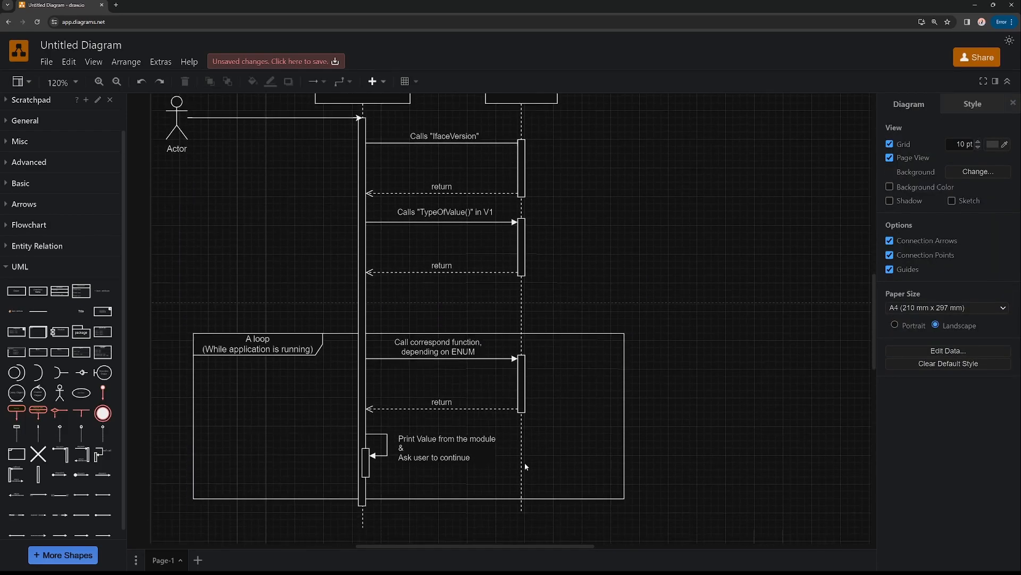
{"action": "scroll", "coordinate": [435, 494], "scroll_direction": "down", "scroll_amount": 1}
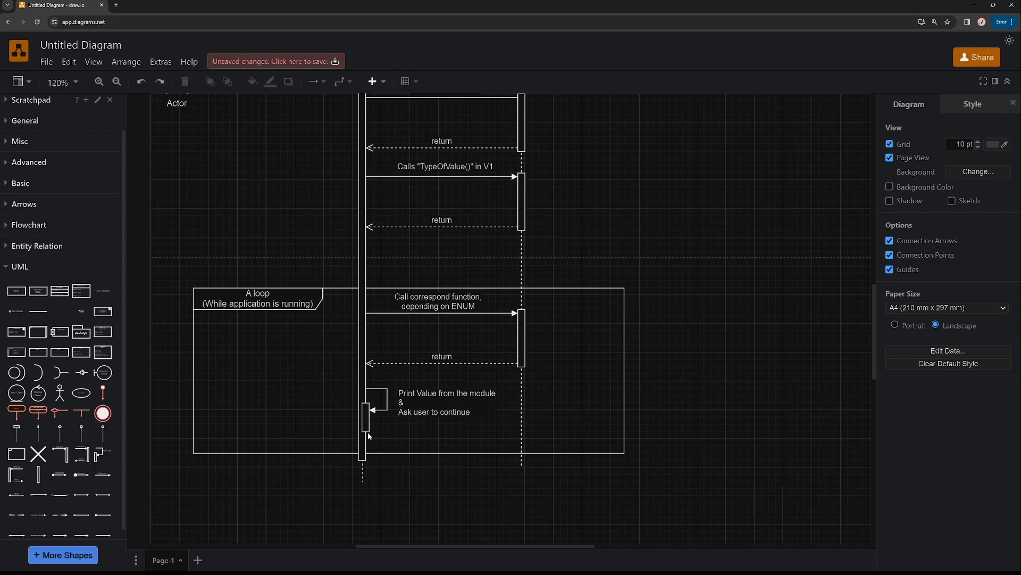
{"action": "left_click", "coordinate": [363, 414]}
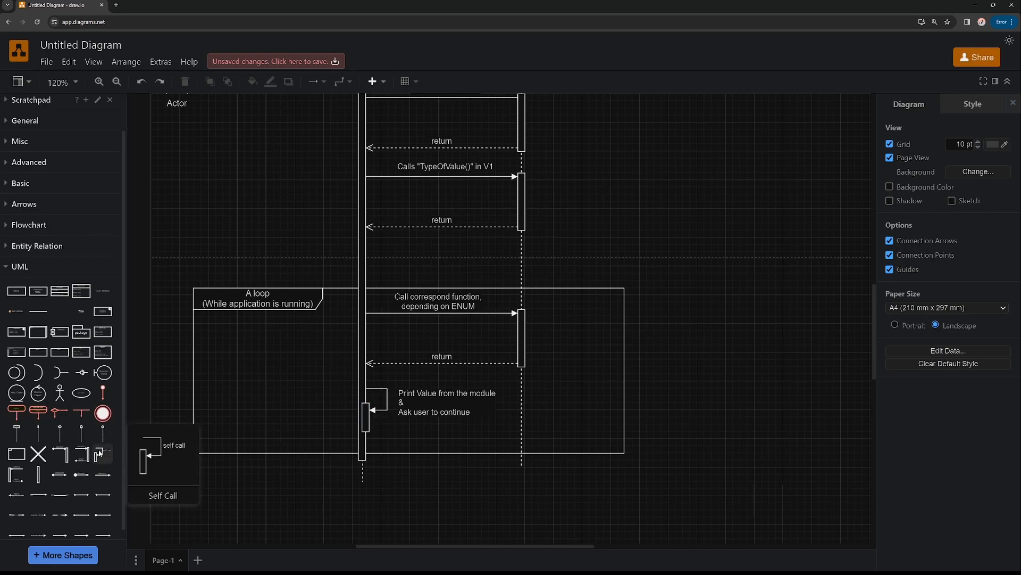
{"action": "left_click_drag", "start_coordinate": [101, 453], "coordinate": [365, 439]}
{"action": "left_click", "coordinate": [397, 467]}
Step: Label the lower self call on the MainApplication activation bar "Sleep for 1 second"
{"action": "scroll", "coordinate": [414, 470], "scroll_direction": "down", "scroll_amount": 5}
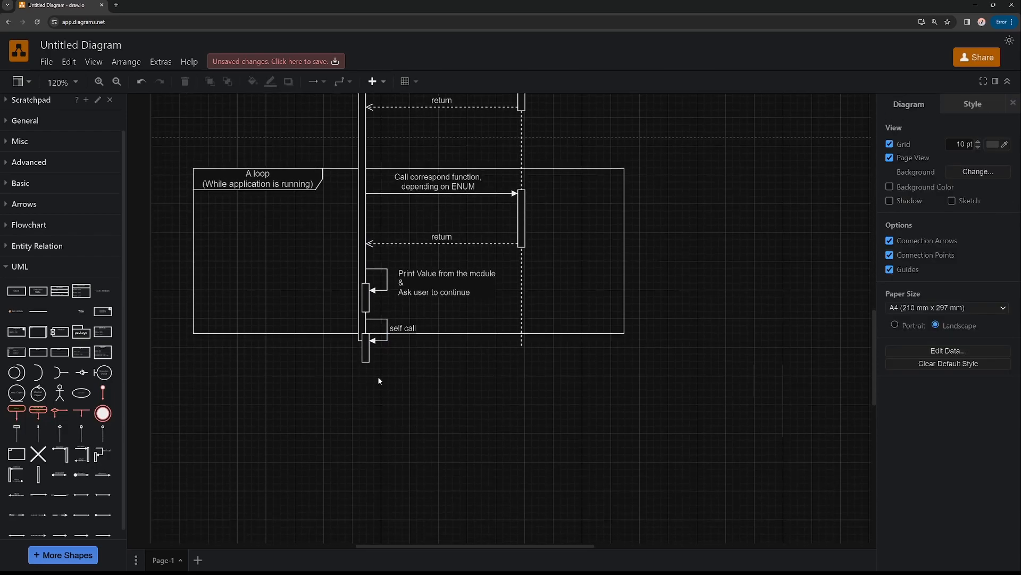
{"action": "left_click", "coordinate": [412, 326]}
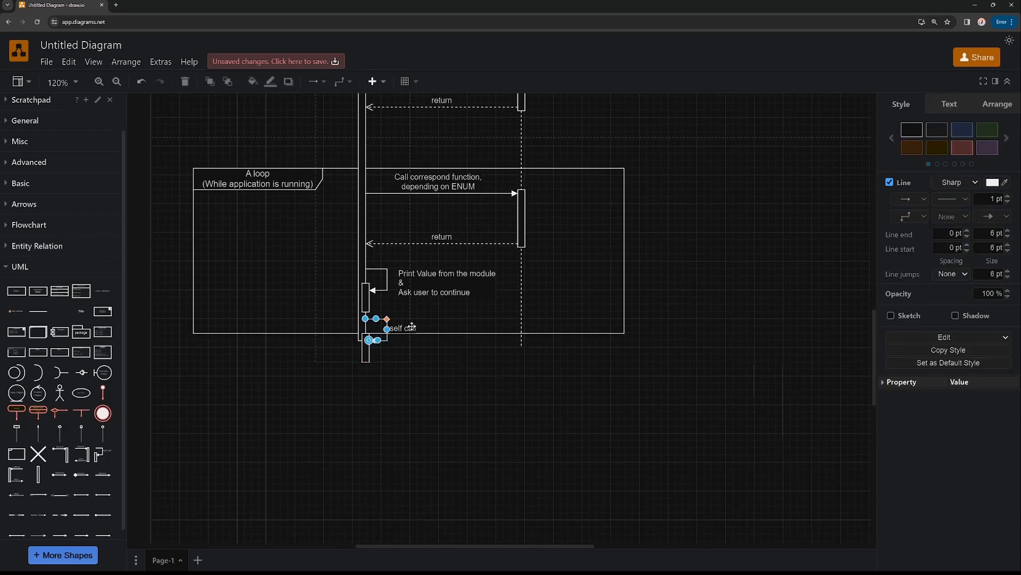
{"action": "double_click", "coordinate": [413, 327]}
{"action": "type", "text": "Sleep"}
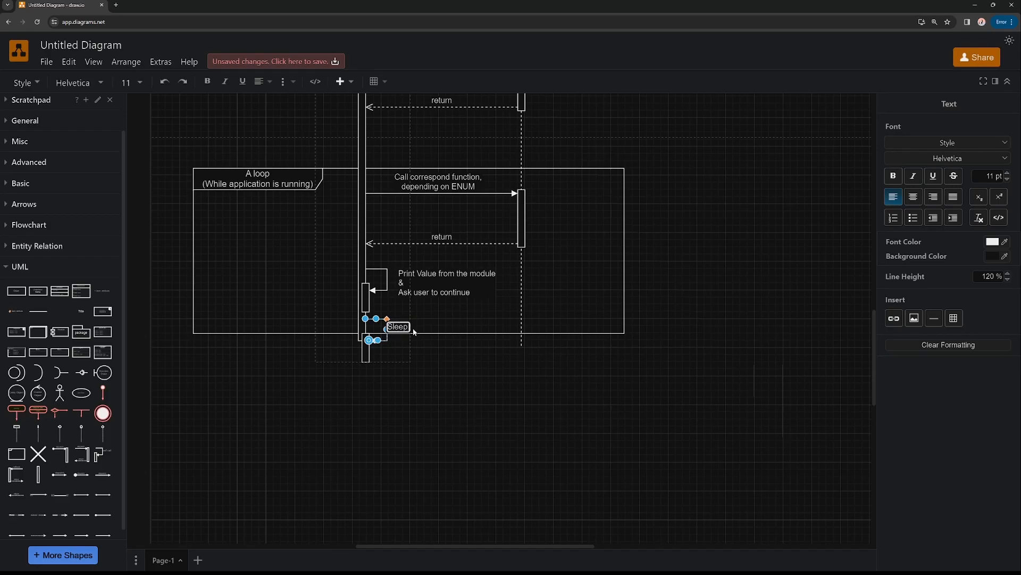
{"action": "type", "text": " for 1 second"}
Step: Extend the loop frame's lower edge downward so it encloses the whole sleep self call
{"action": "left_click", "coordinate": [532, 334]}
{"action": "left_click_drag", "start_coordinate": [624, 333], "coordinate": [624, 391]}
{"action": "scroll", "coordinate": [346, 328], "scroll_direction": "up", "scroll_amount": 3}
{"action": "scroll", "coordinate": [347, 327], "scroll_direction": "down", "scroll_amount": 3}
Step: Lengthen the MainApplication lifeline below the loop frame and narrow it to the width of its header spanning only the activation bar's sides
{"action": "left_click", "coordinate": [469, 376]}
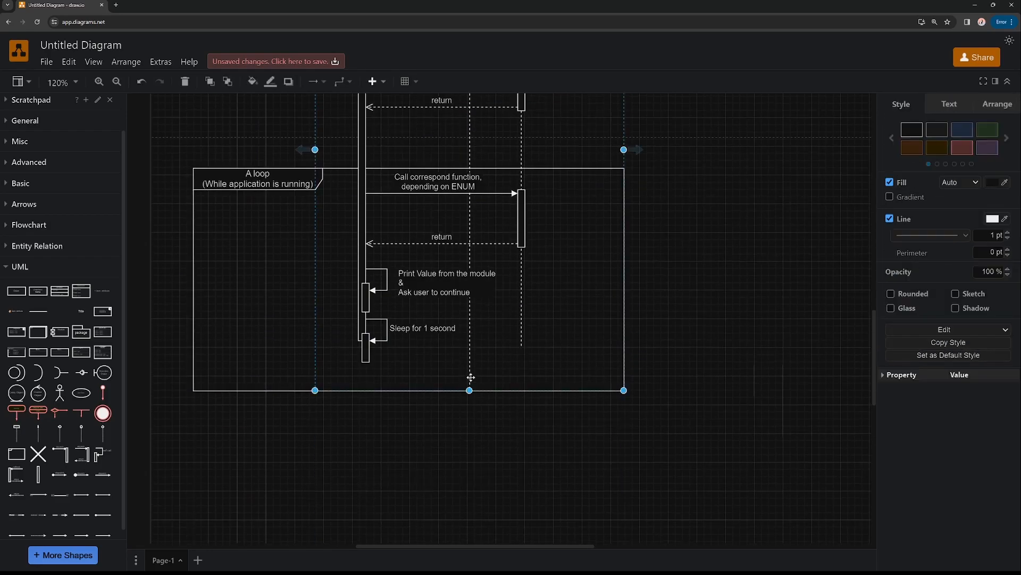
{"action": "left_click_drag", "start_coordinate": [470, 390], "coordinate": [469, 419]}
{"action": "left_click_drag", "start_coordinate": [623, 418], "coordinate": [415, 435]}
{"action": "scroll", "coordinate": [415, 425], "scroll_direction": "up", "scroll_amount": 8}
{"action": "left_click", "coordinate": [627, 315]}
Step: Extend the MainApplication activation bar down to just past the end of the sleep self call
{"action": "scroll", "coordinate": [626, 314], "scroll_direction": "down", "scroll_amount": 7}
{"action": "left_click", "coordinate": [361, 365]}
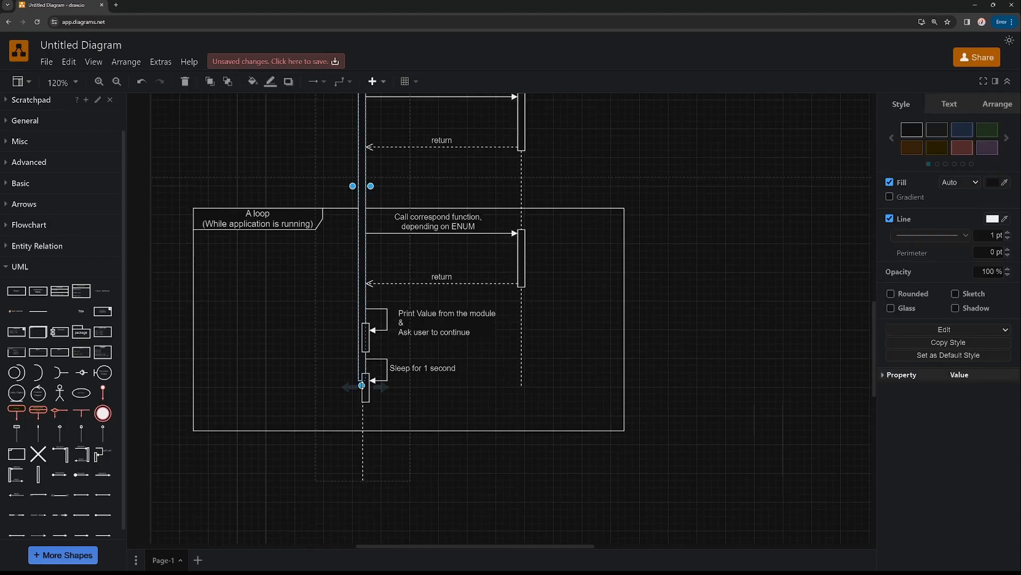
{"action": "left_click_drag", "start_coordinate": [362, 381], "coordinate": [362, 409]}
{"action": "left_click", "coordinate": [538, 464]}
Step: Review the sequence diagram from the Actor's first message through the version and type calls to the loop's self calls
{"action": "scroll", "coordinate": [538, 465], "scroll_direction": "up", "scroll_amount": 2}
{"action": "scroll", "coordinate": [243, 328], "scroll_direction": "up", "scroll_amount": 3}
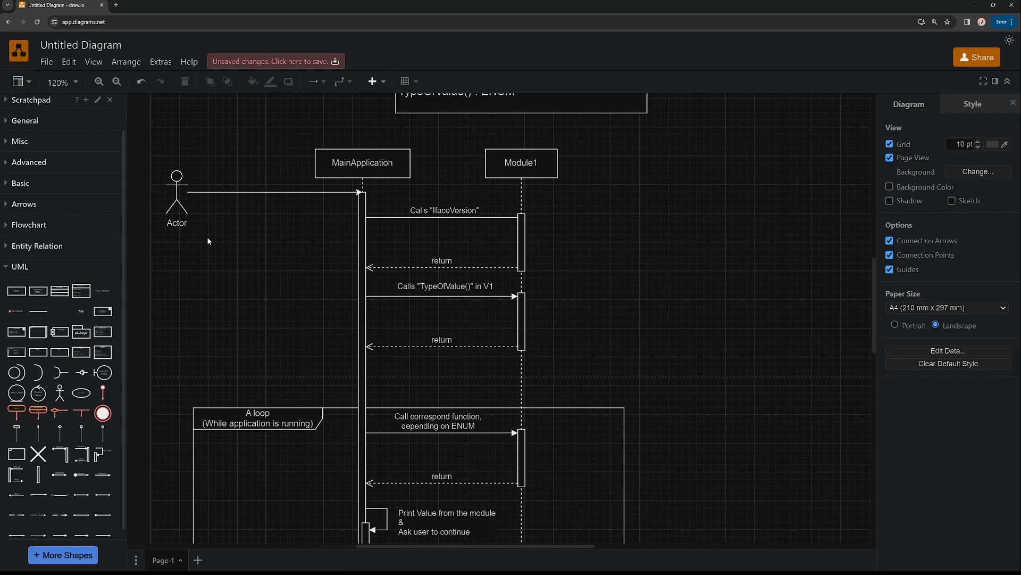
{"action": "scroll", "coordinate": [236, 187], "scroll_direction": "down", "scroll_amount": 1}
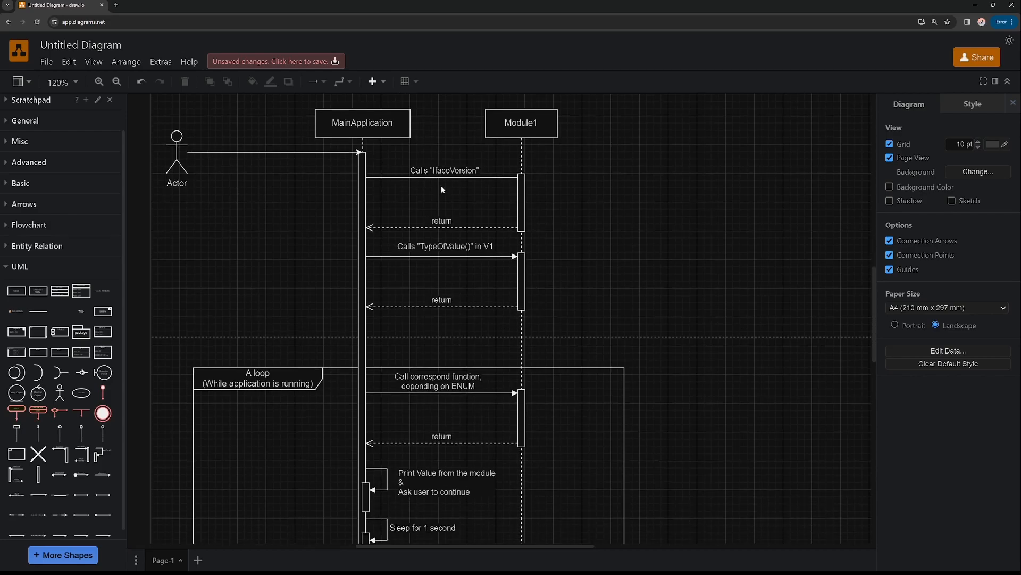
{"action": "scroll", "coordinate": [517, 155], "scroll_direction": "down", "scroll_amount": 1}
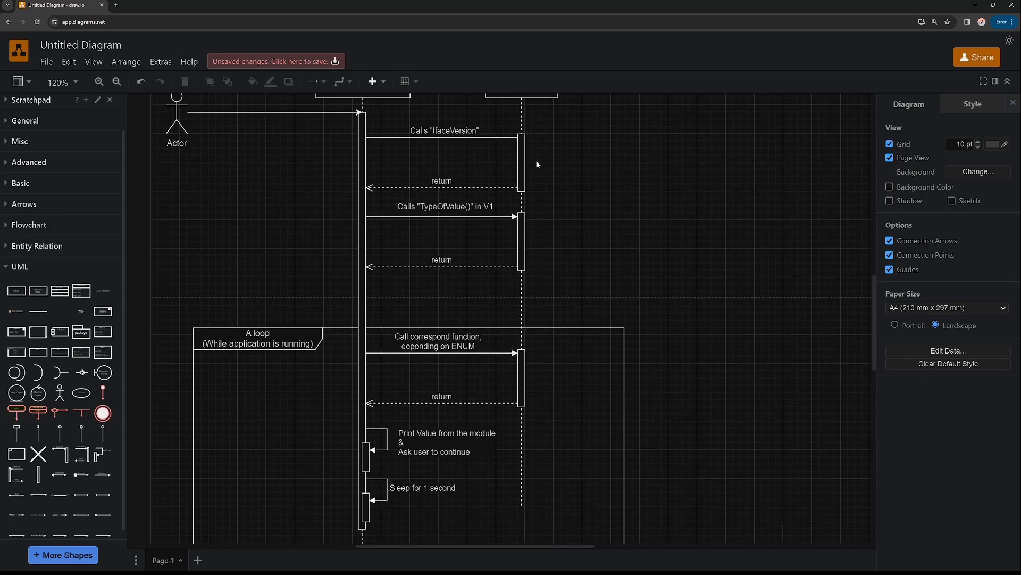
{"action": "scroll", "coordinate": [361, 162], "scroll_direction": "down", "scroll_amount": 1}
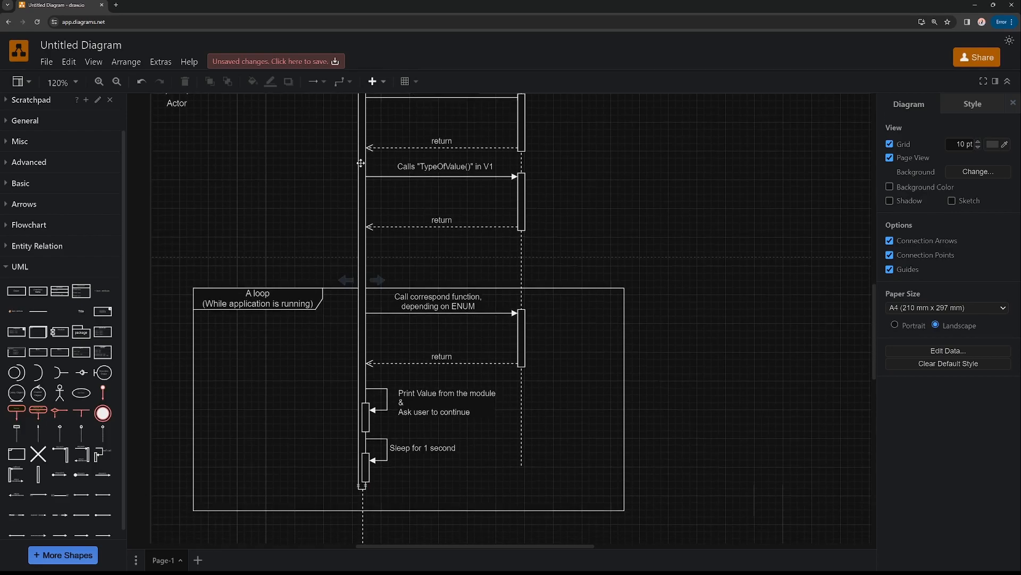
{"action": "scroll", "coordinate": [353, 167], "scroll_direction": "up", "scroll_amount": 2}
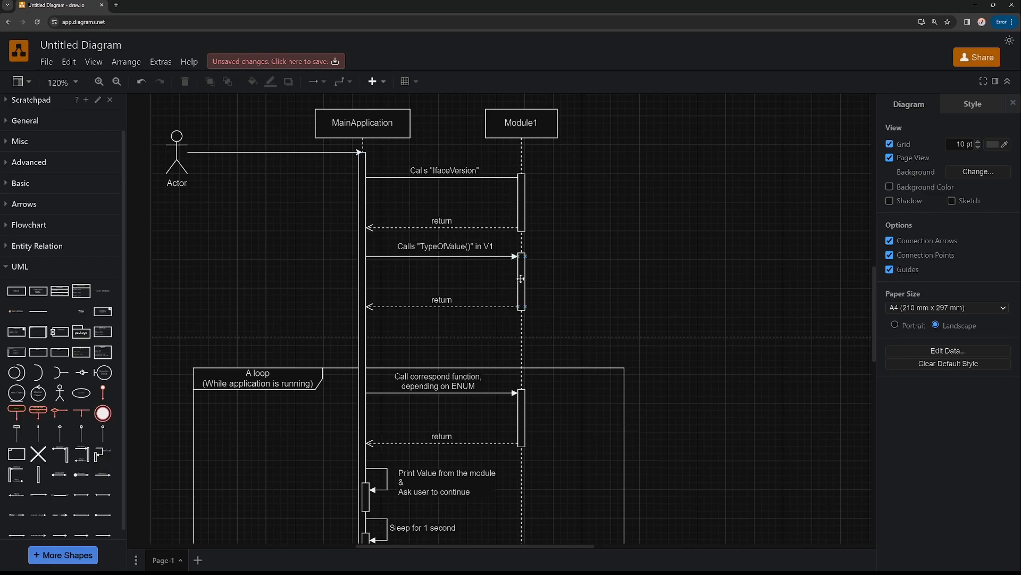
{"action": "scroll", "coordinate": [462, 224], "scroll_direction": "down", "scroll_amount": 1}
{"action": "scroll", "coordinate": [462, 223], "scroll_direction": "down", "scroll_amount": 4}
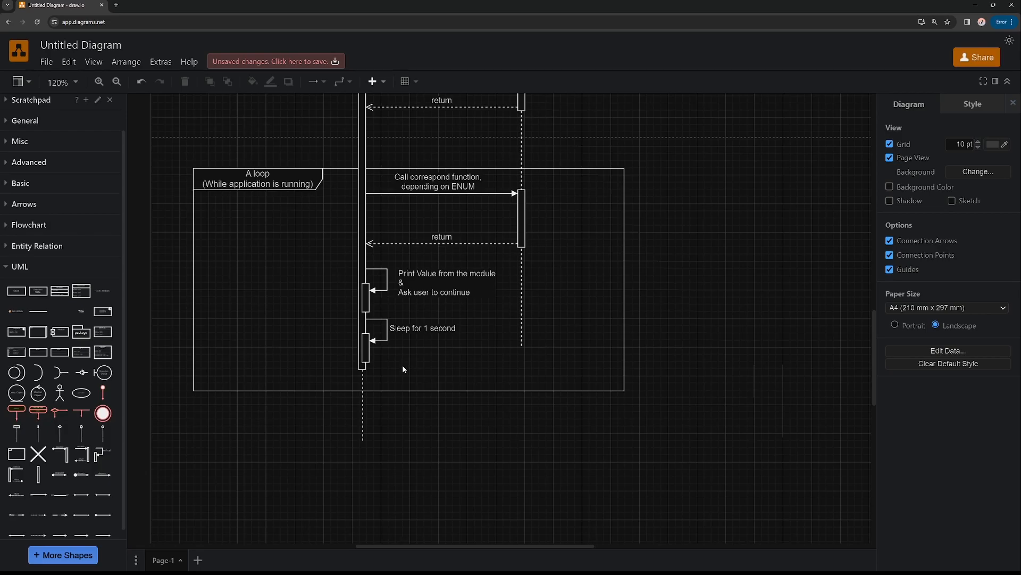
{"action": "scroll", "coordinate": [459, 386], "scroll_direction": "up", "scroll_amount": 5}
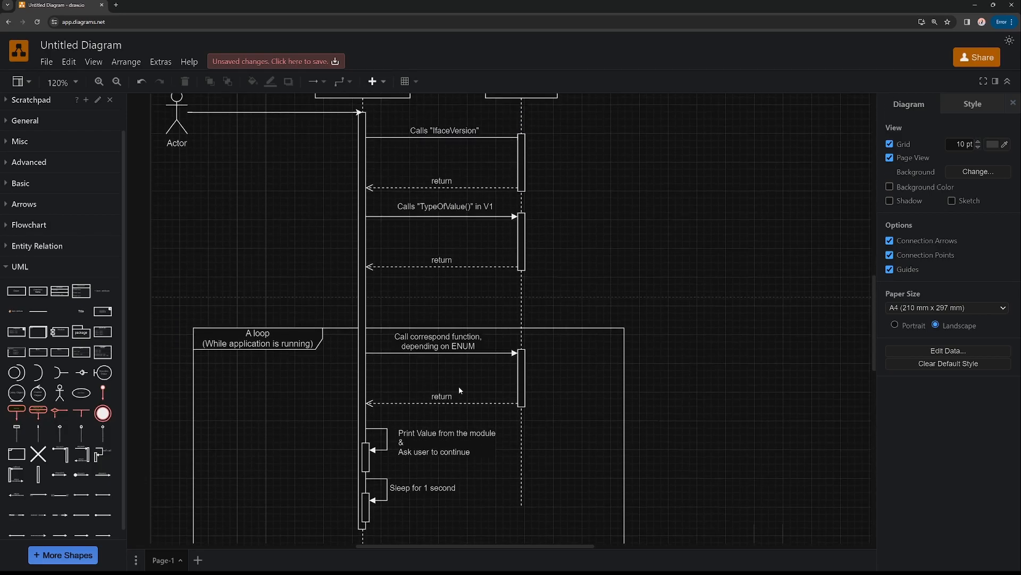
{"action": "scroll", "coordinate": [505, 391], "scroll_direction": "up", "scroll_amount": 2}
{"action": "scroll", "coordinate": [585, 285], "scroll_direction": "down", "scroll_amount": 3}
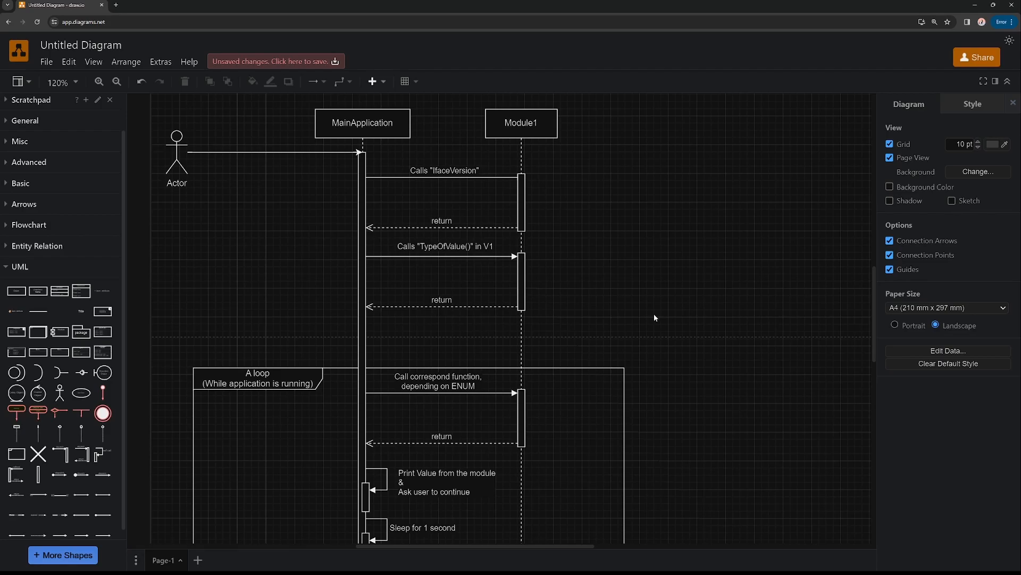
Step: Compare the Interface and Interface_V1 class boxes with the calls made in the sequence diagram
{"action": "scroll", "coordinate": [653, 308], "scroll_direction": "up", "scroll_amount": 8}
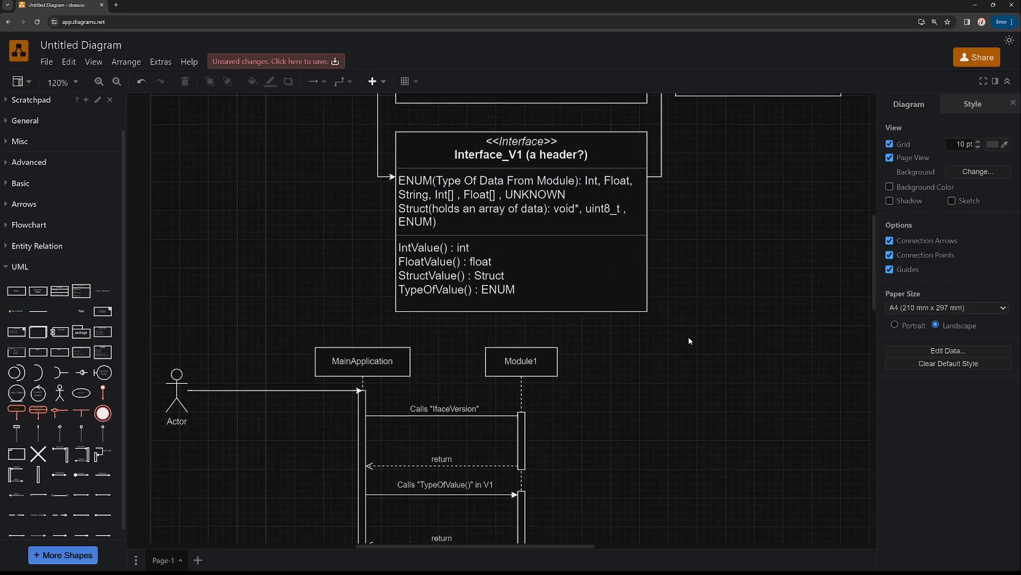
{"action": "scroll", "coordinate": [700, 377], "scroll_direction": "down", "scroll_amount": 1}
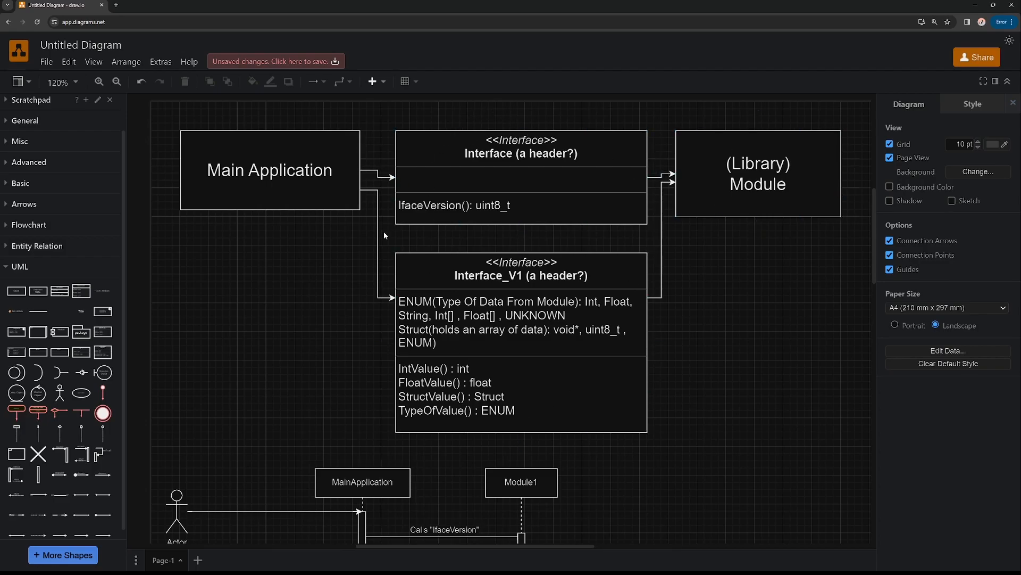
{"action": "scroll", "coordinate": [633, 349], "scroll_direction": "down", "scroll_amount": 7}
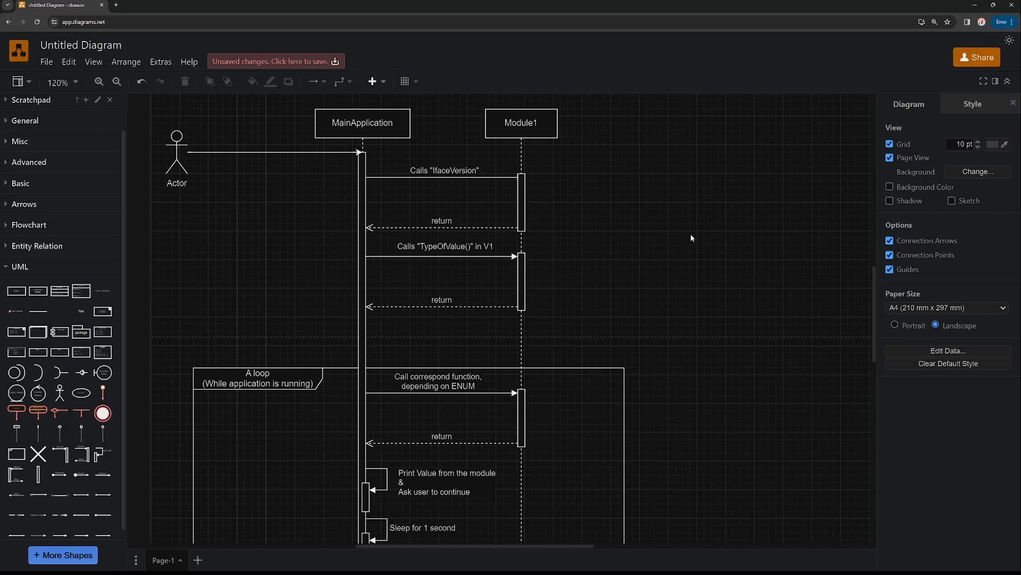
{"action": "scroll", "coordinate": [691, 230], "scroll_direction": "down", "scroll_amount": 2}
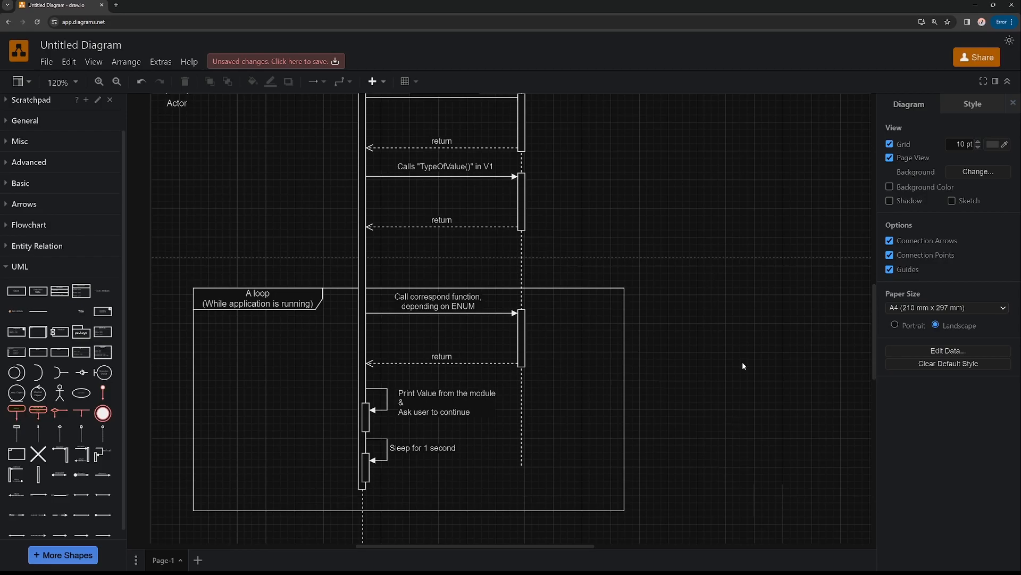
{"action": "scroll", "coordinate": [742, 362], "scroll_direction": "up", "scroll_amount": 7}
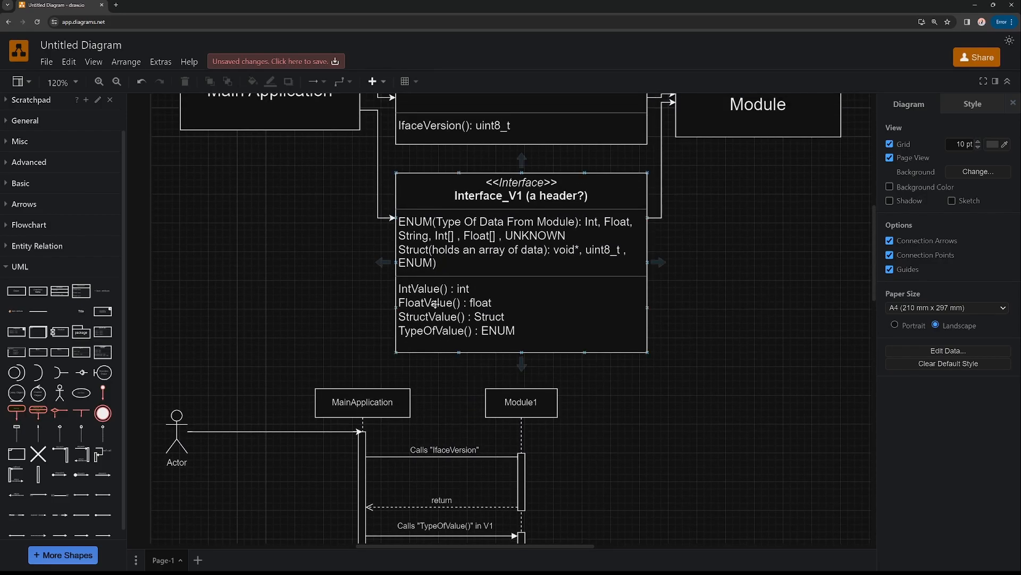
{"action": "scroll", "coordinate": [593, 381], "scroll_direction": "down", "scroll_amount": 1}
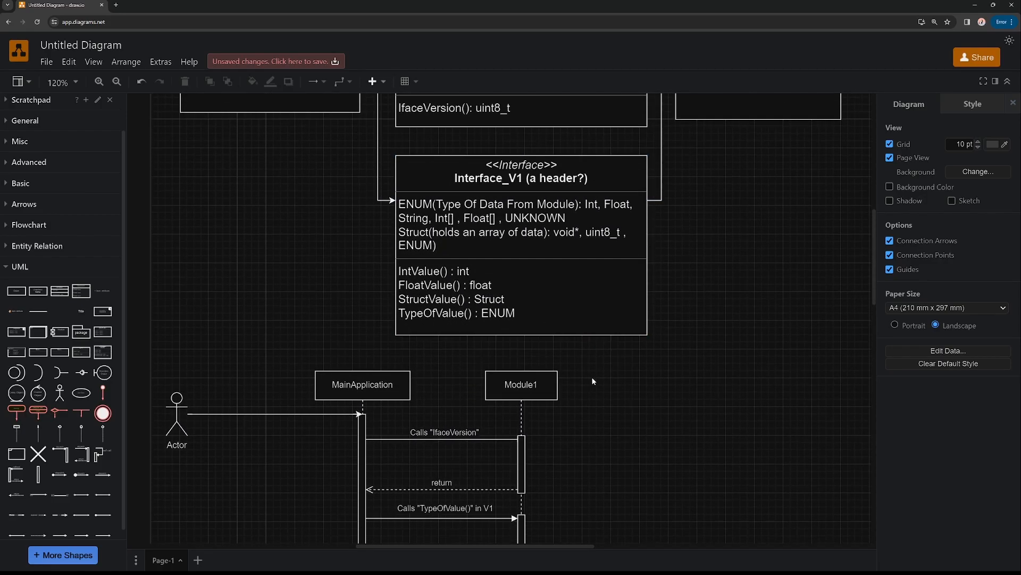
{"action": "scroll", "coordinate": [593, 380], "scroll_direction": "down", "scroll_amount": 3}
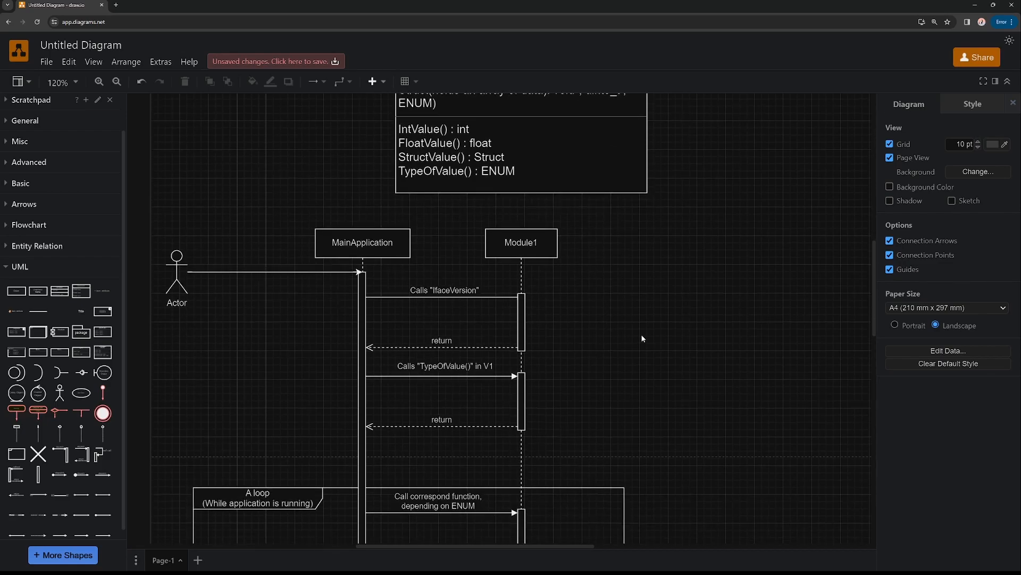
{"action": "scroll", "coordinate": [642, 338], "scroll_direction": "down", "scroll_amount": 5}
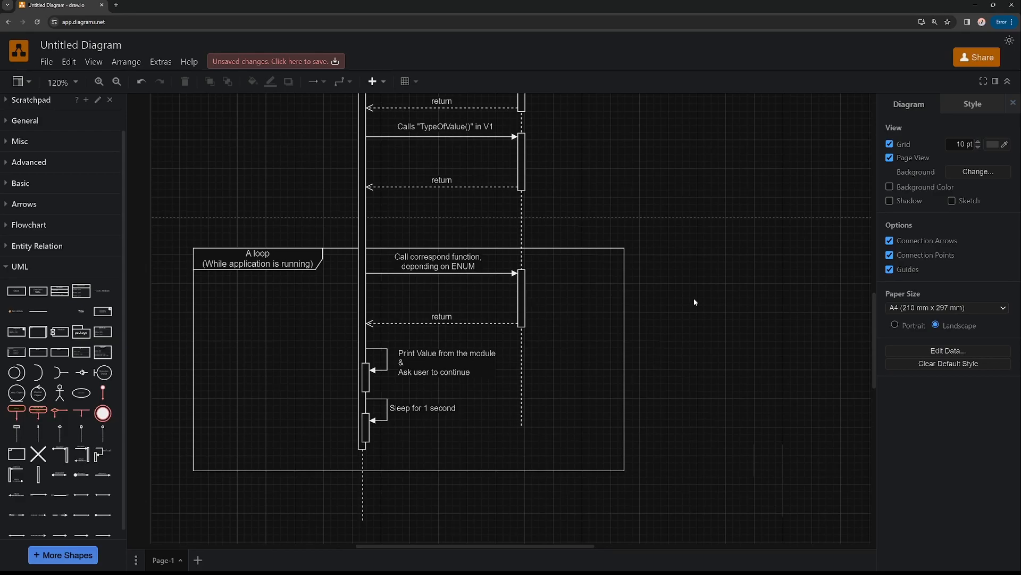
Step: Save the diagram as drawio_simple_app_00001.drawio and return to the class boxes at the start of the page
{"action": "key", "text": "ctrl+s"}
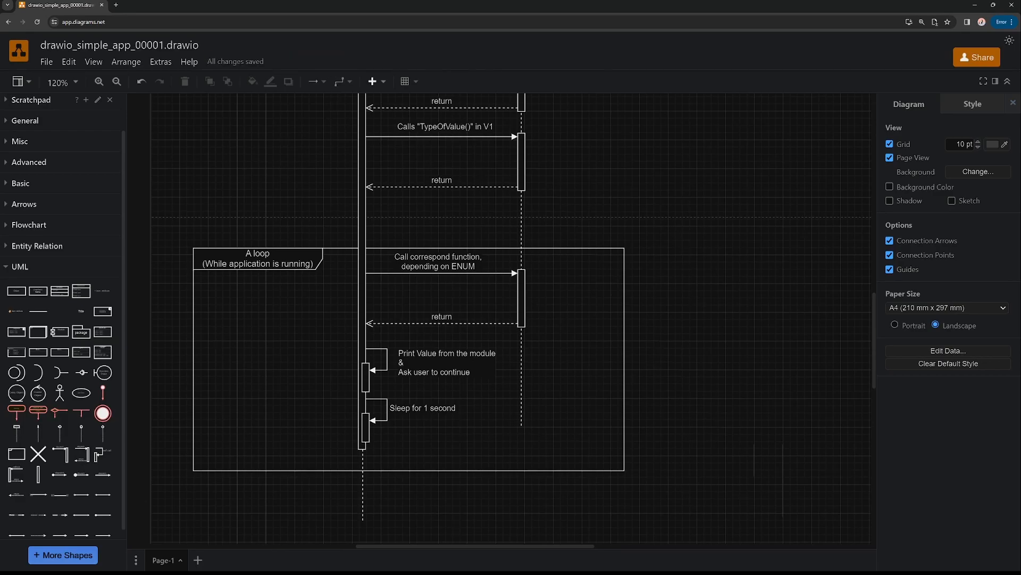
{"action": "scroll", "coordinate": [543, 412], "scroll_direction": "up", "scroll_amount": 9}
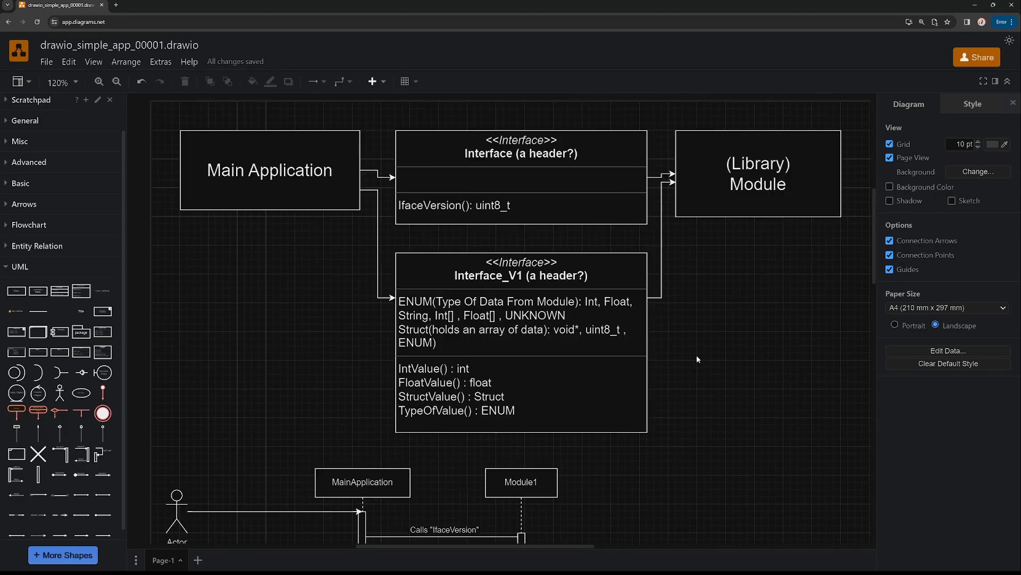